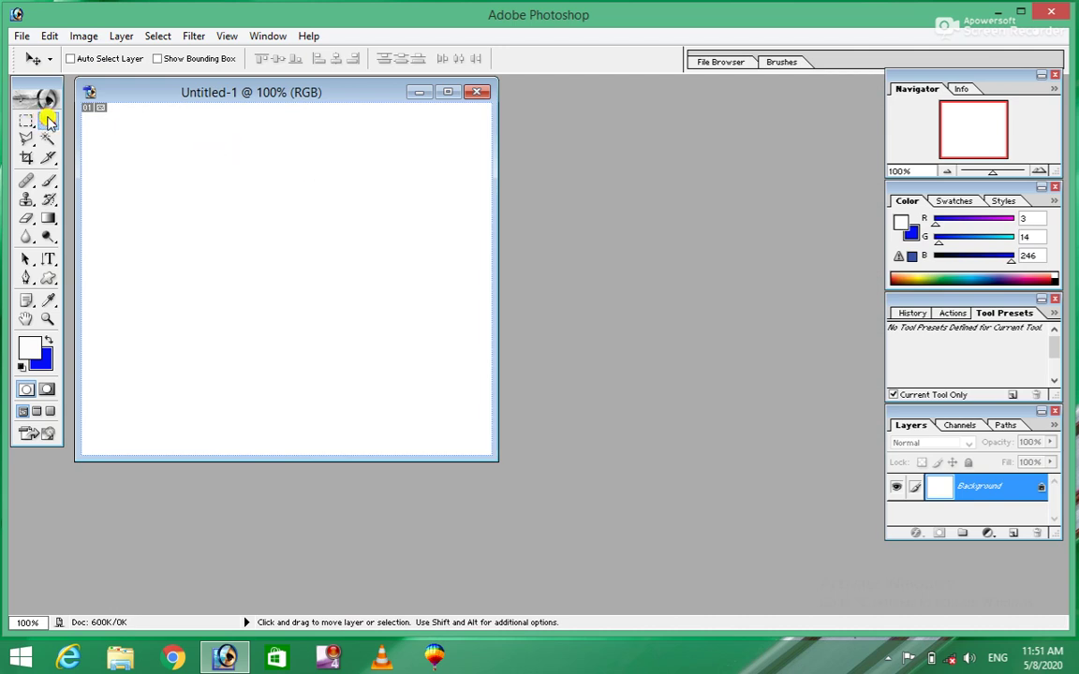
Add empty Layers 1, 2 and 3 above the white Background and select Layer 1
left_click(1014, 534)
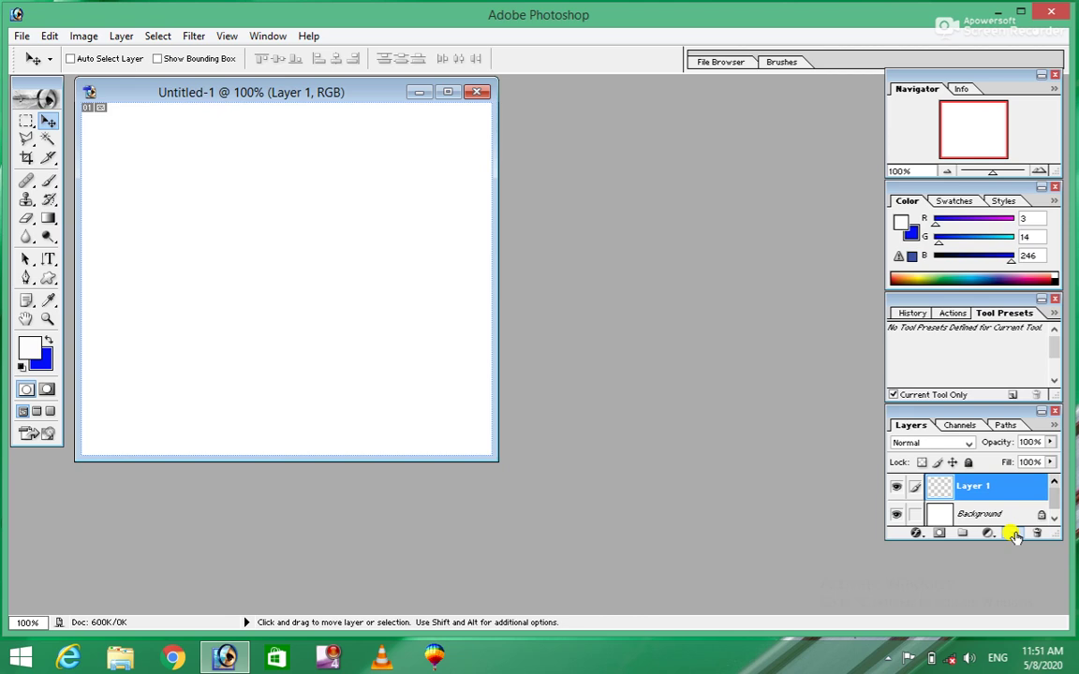
left_click(1012, 533)
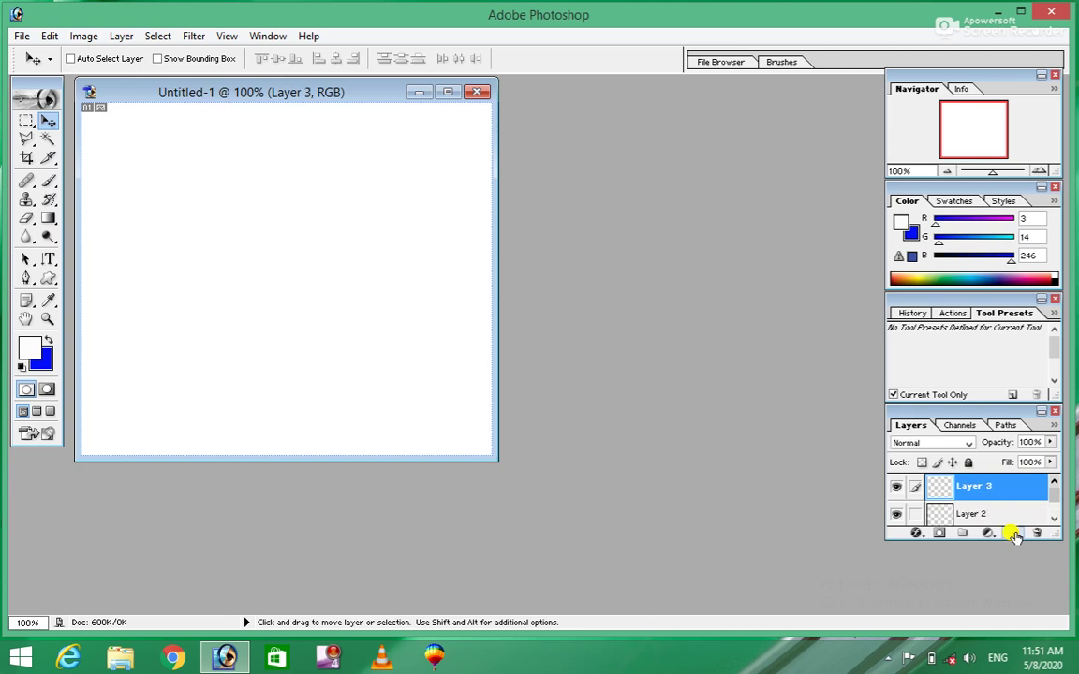
left_click(1052, 518)
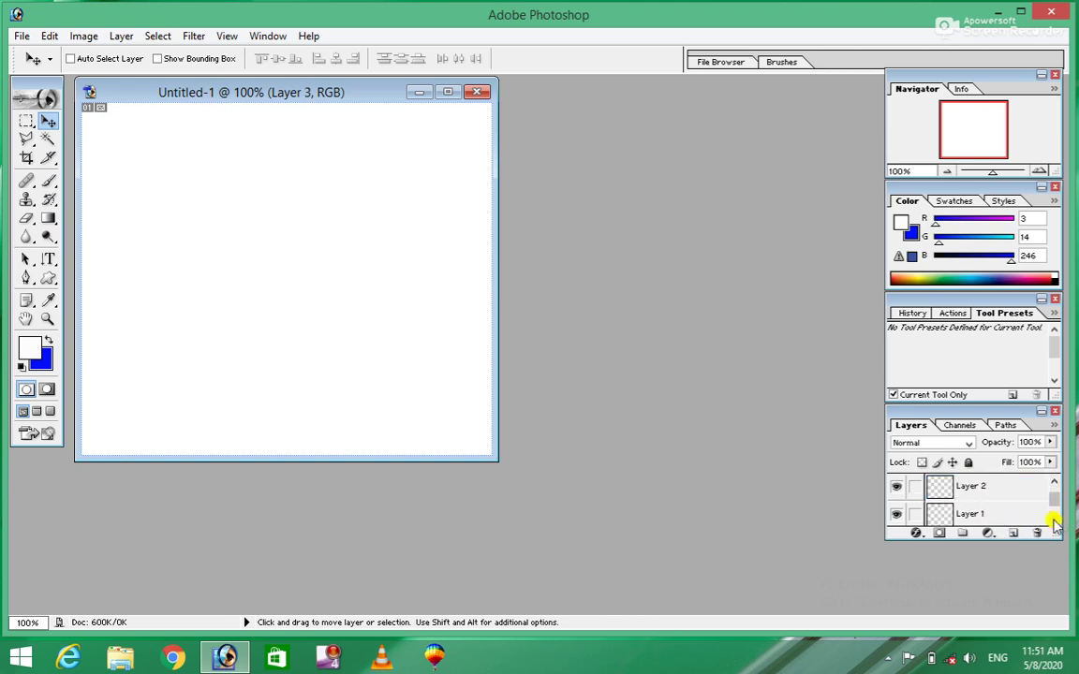
left_click(961, 491)
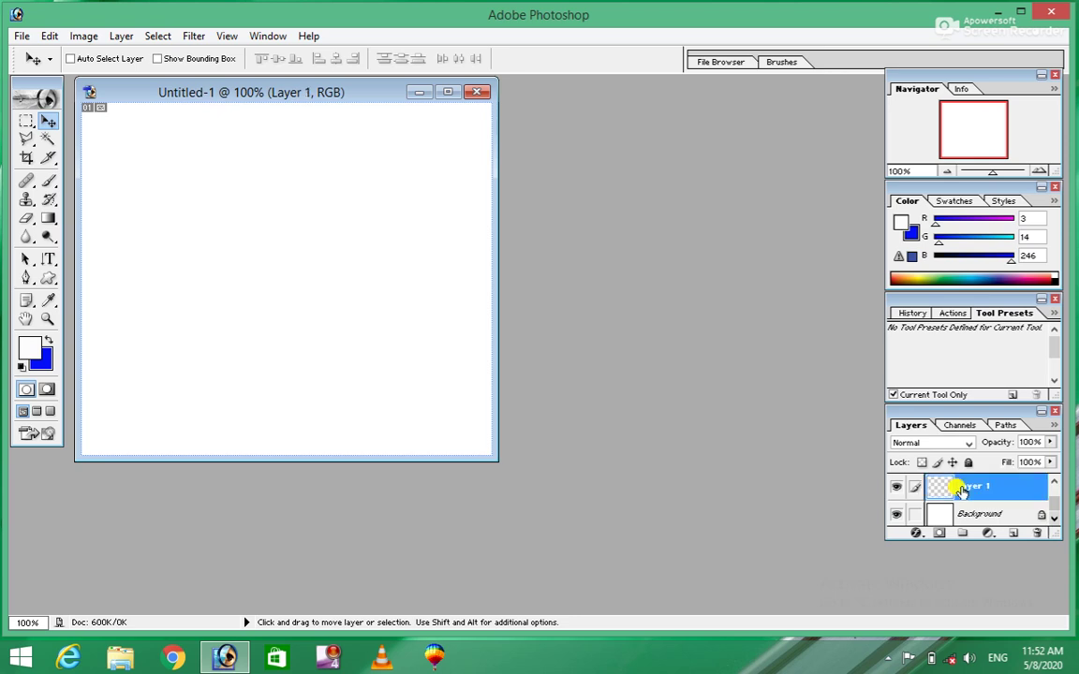
Fill a tall rectangle near the canvas's left edge with blue (RGB 3, 14, 246)
left_click(24, 121)
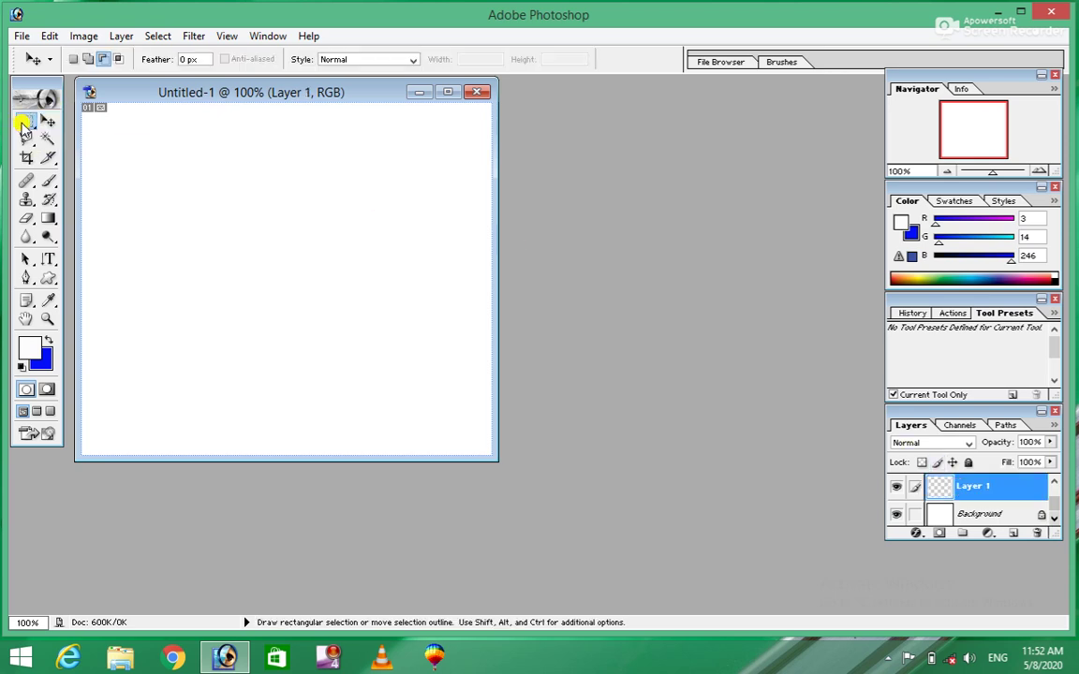
left_click_drag(125, 145, 163, 297)
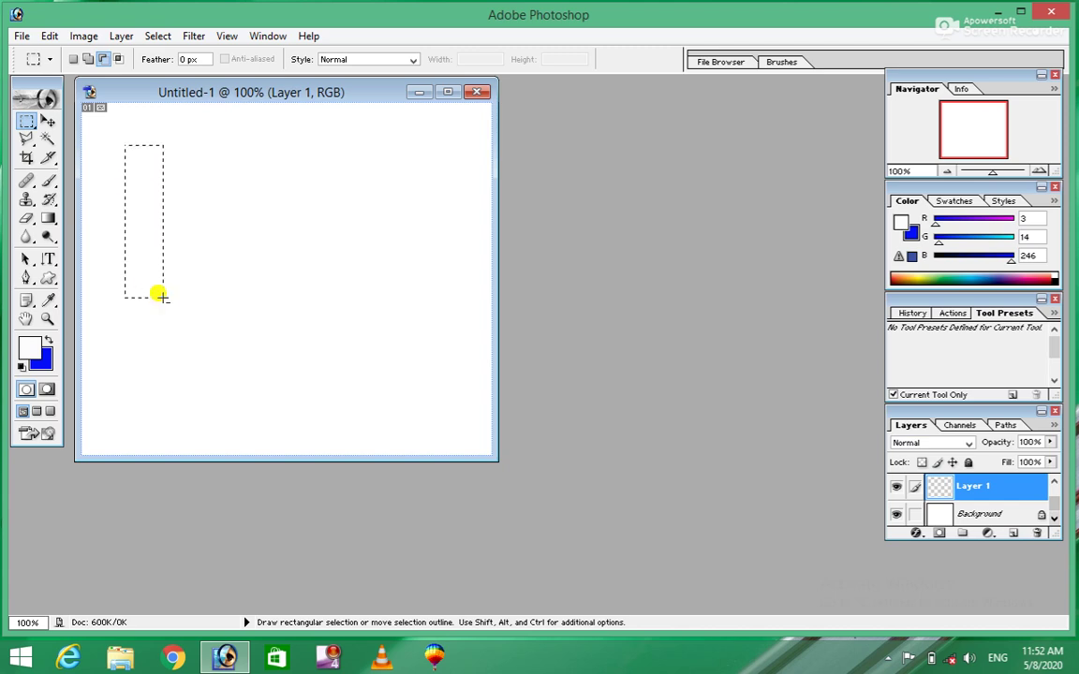
key("alt+BackSpace")
key("ctrl+d")
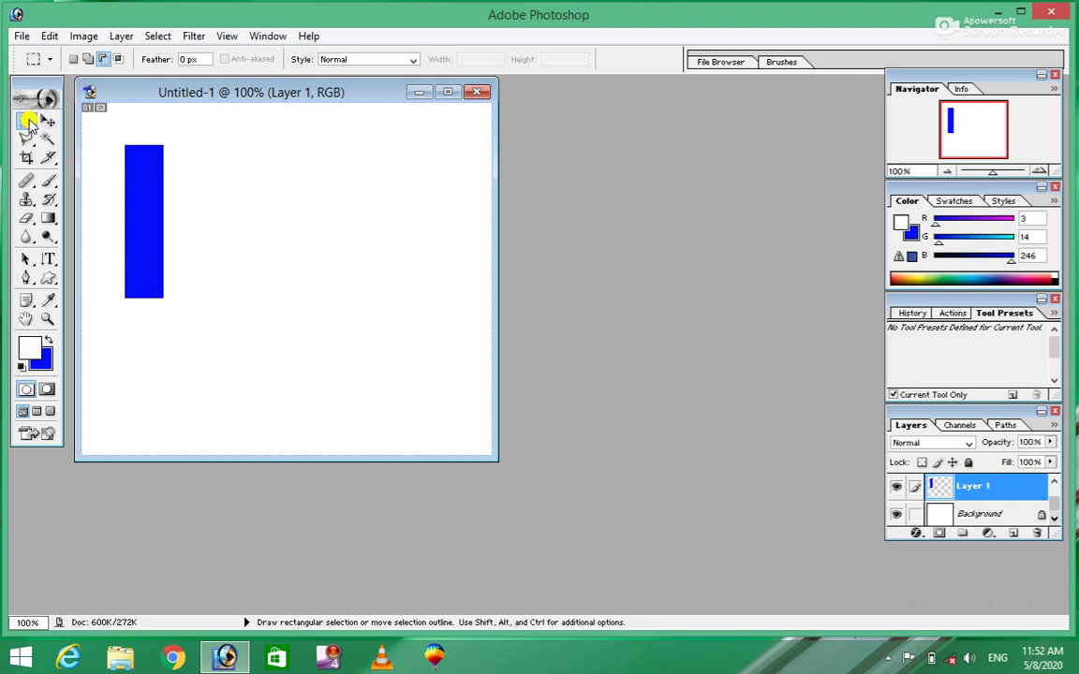
key("ctrl+shift+alt+n")
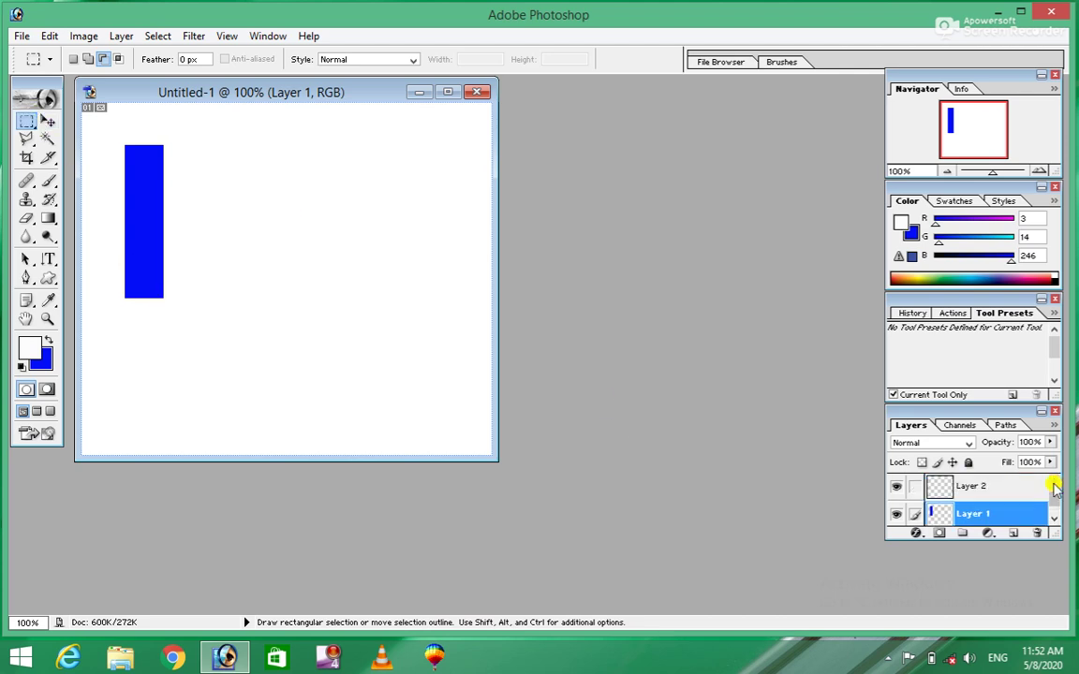
left_click(965, 487)
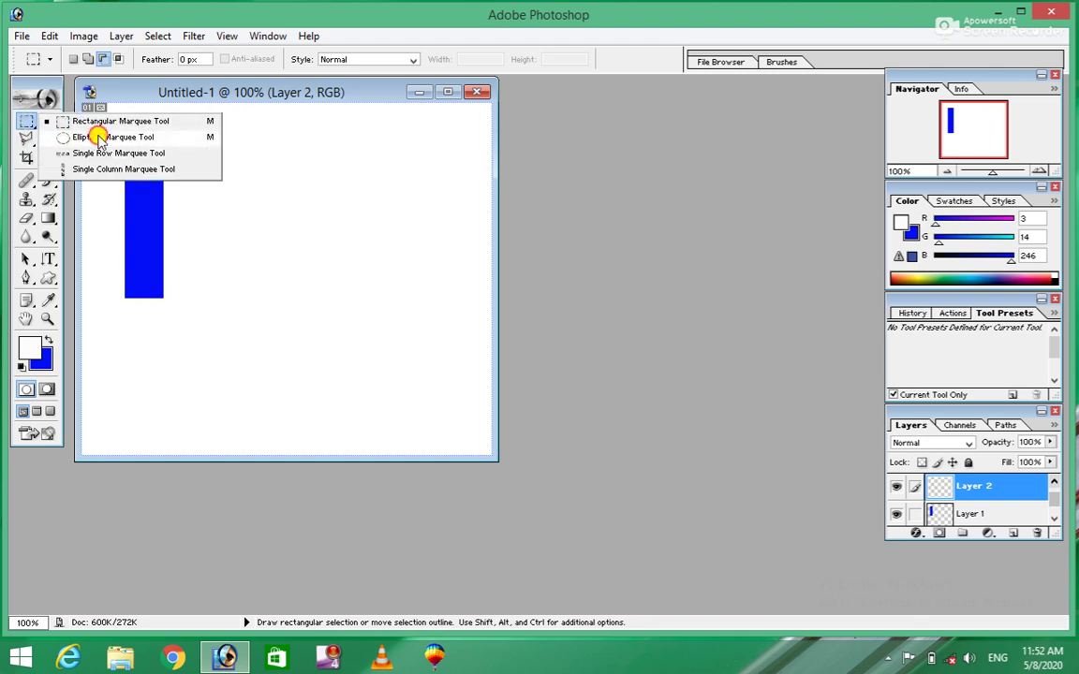
Fill an elliptical selection right of the blue bar with green (RGB 3, 246, 77)
left_click_drag(25, 123, 63, 135)
left_click_drag(187, 169, 307, 257)
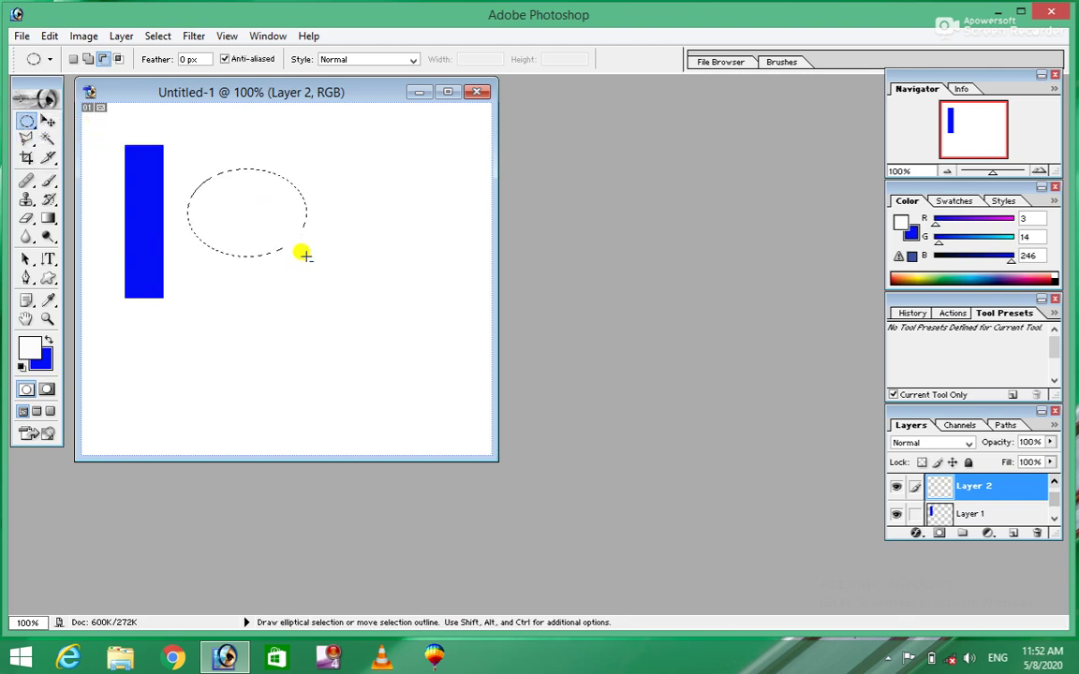
left_click(42, 360)
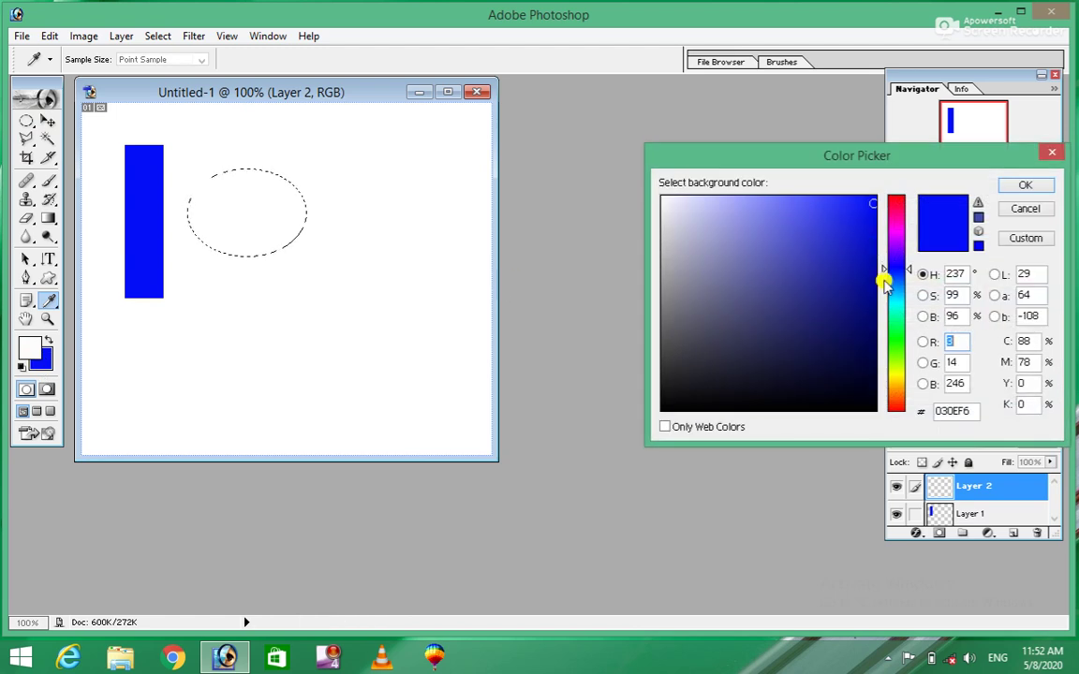
left_click(896, 328)
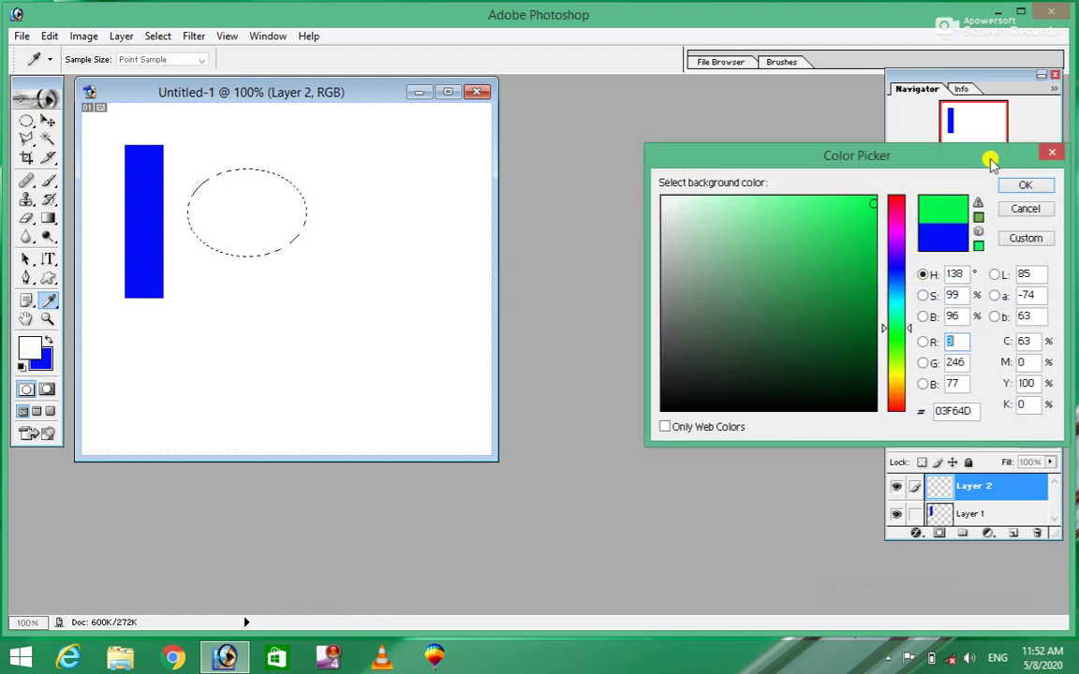
left_click(1024, 185)
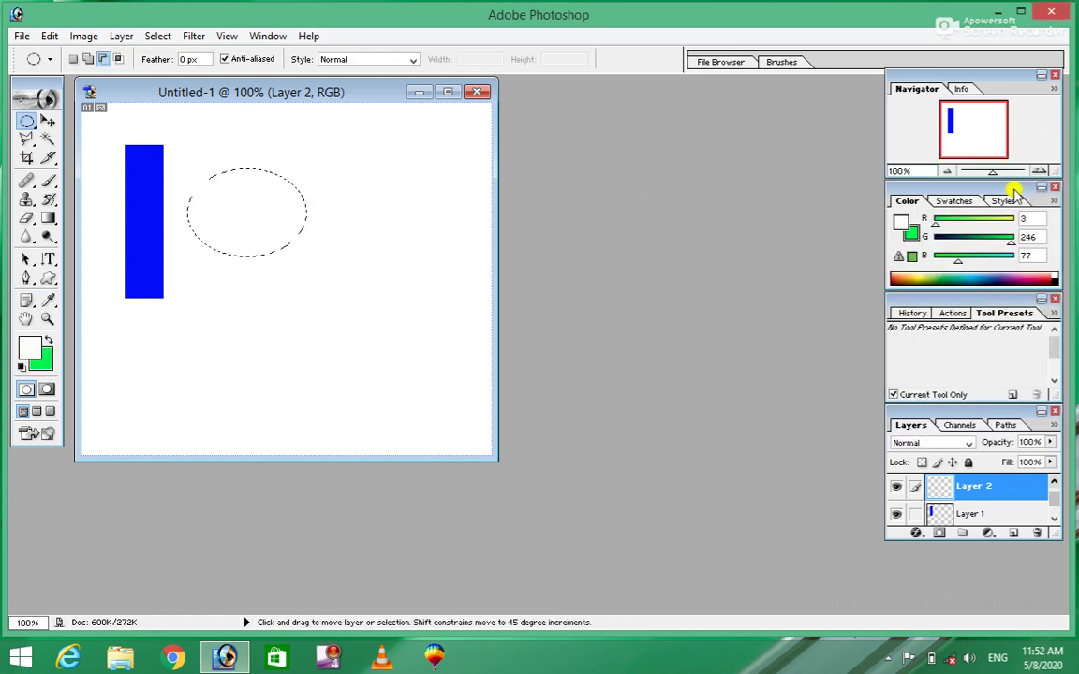
key("ctrl+BackSpace")
key("ctrl+d")
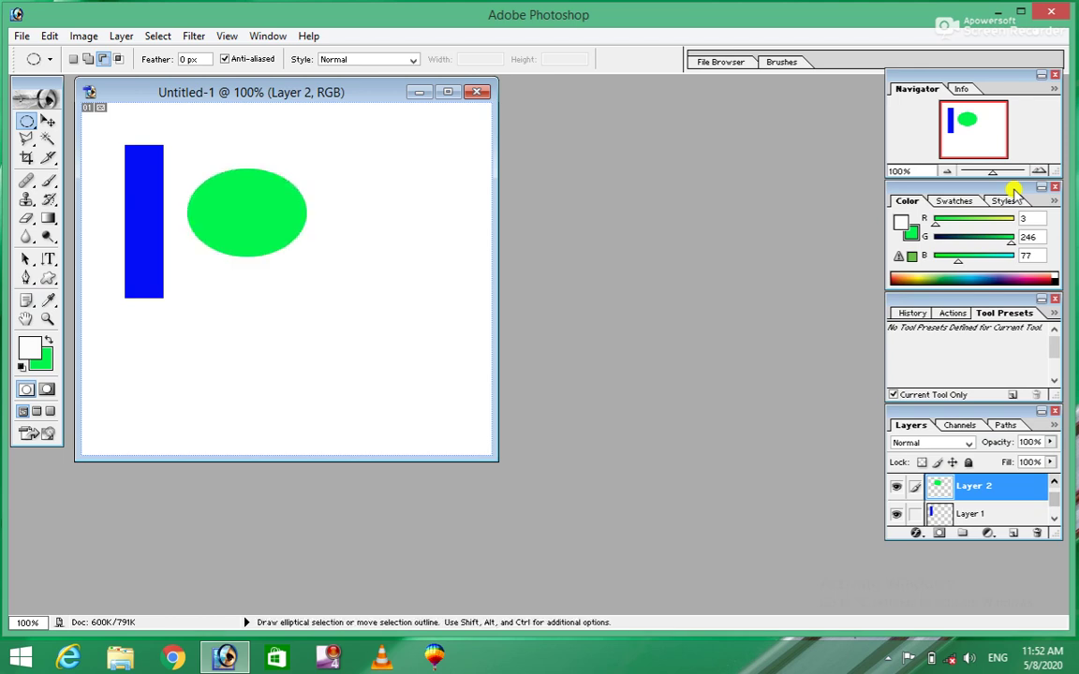
left_click(30, 121)
On Layer 3, fill a square right of the green oval with bright red (RGB 248, 3, 20)
left_click(71, 121)
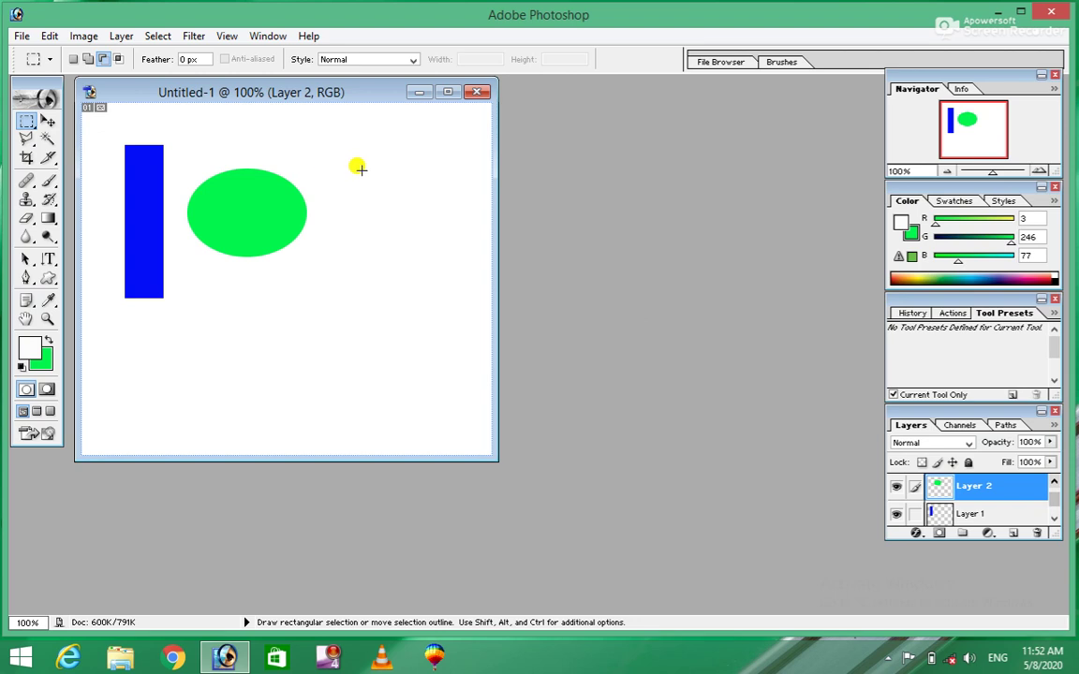
left_click(1054, 481)
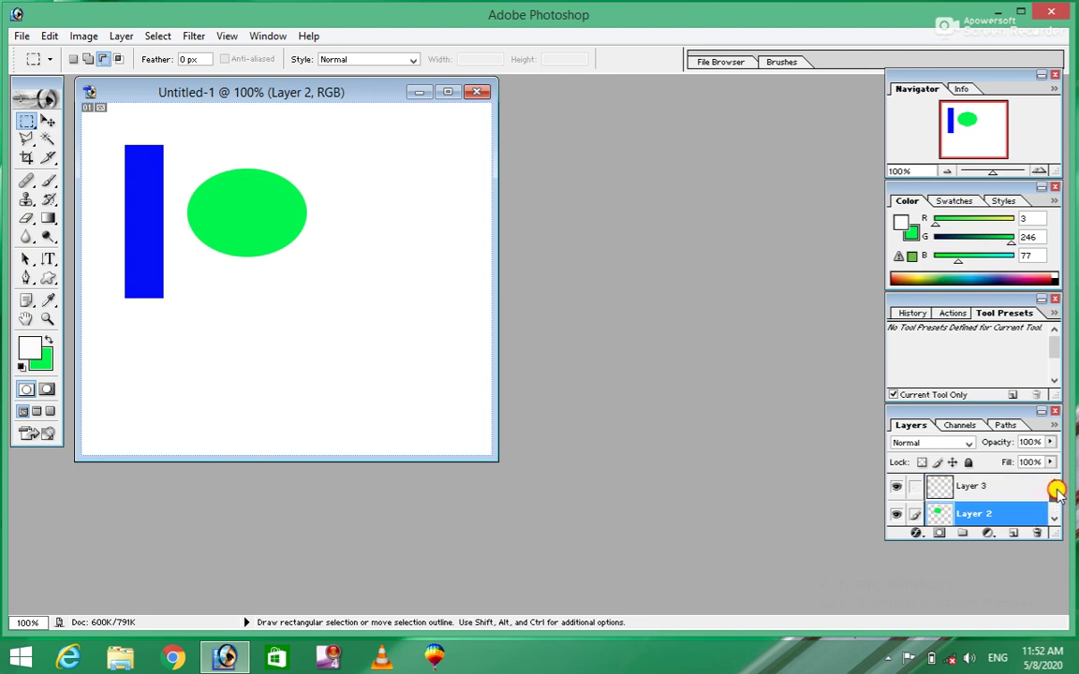
left_click(991, 492)
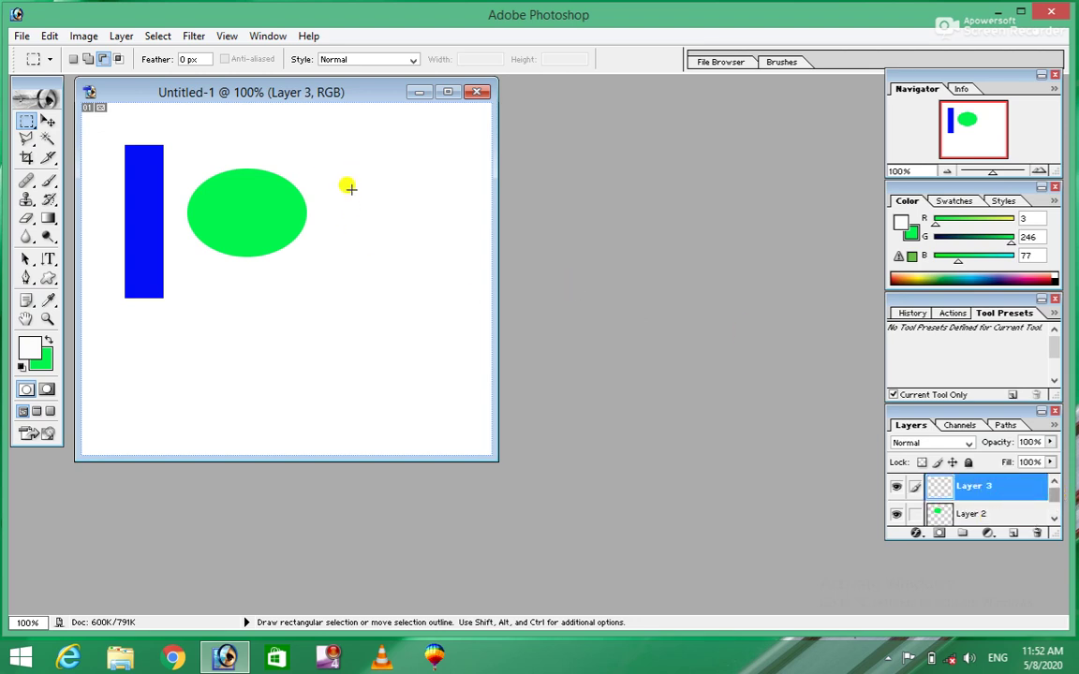
left_click_drag(351, 188, 456, 306)
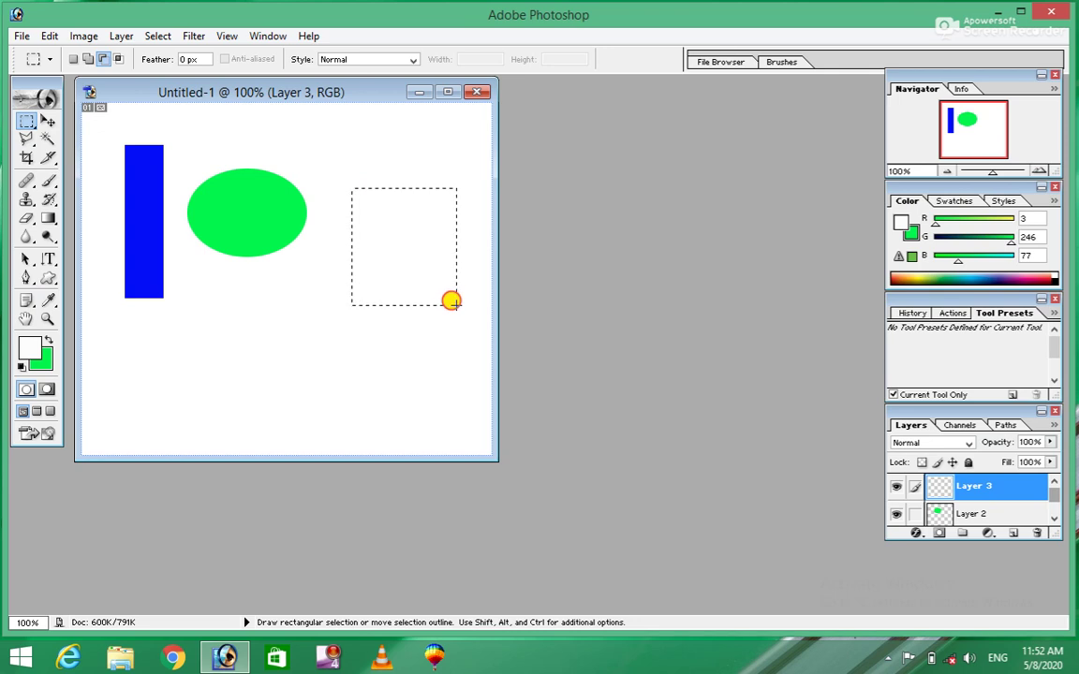
left_click(42, 360)
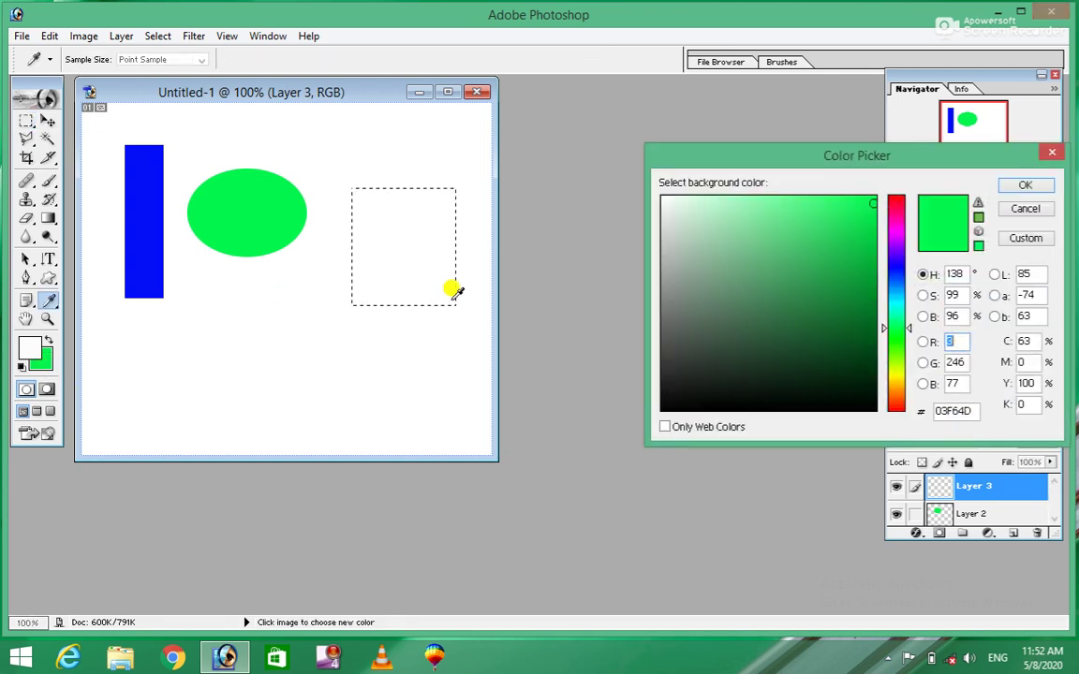
left_click(899, 202)
left_click(870, 199)
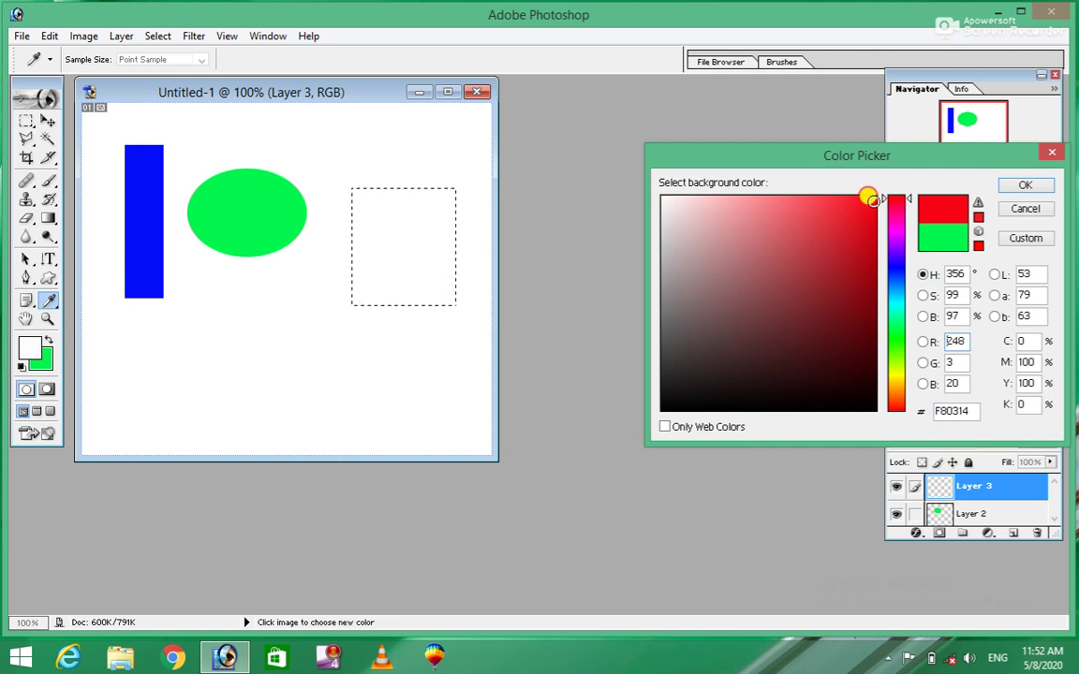
left_click(1019, 186)
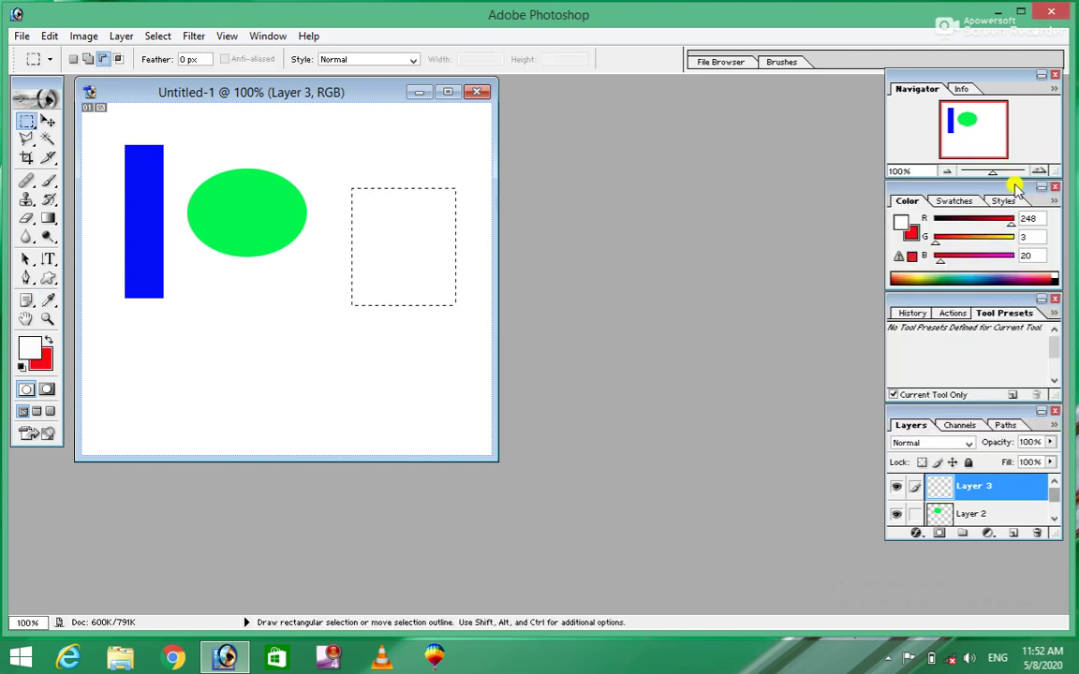
key("ctrl+BackSpace")
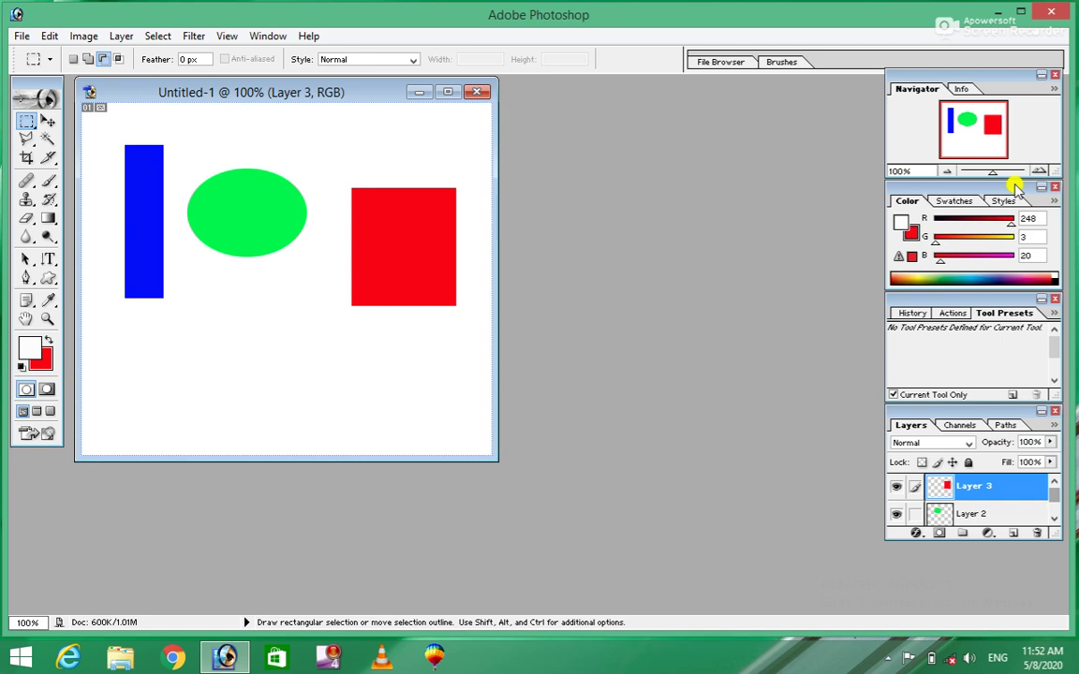
left_click(47, 121)
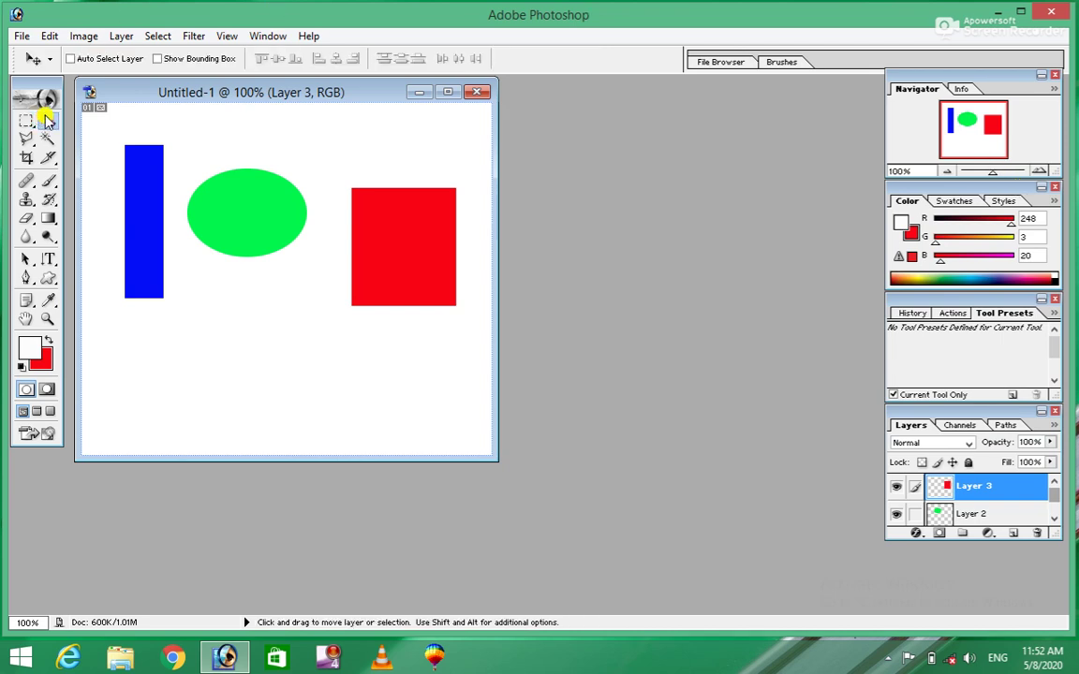
left_click(121, 37)
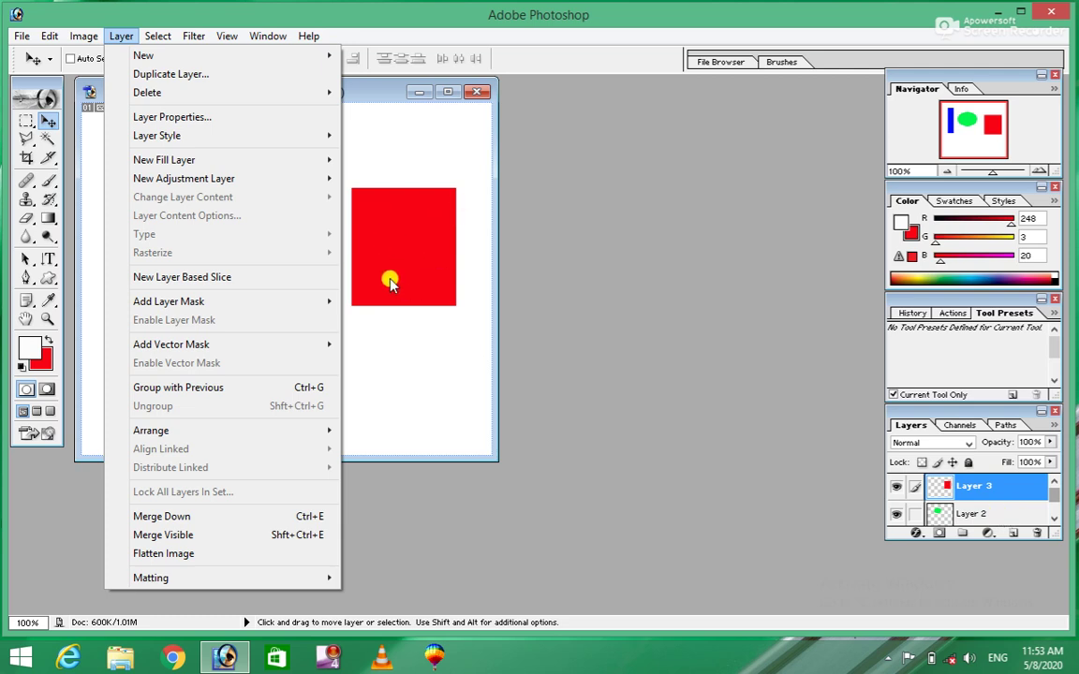
left_click(202, 388)
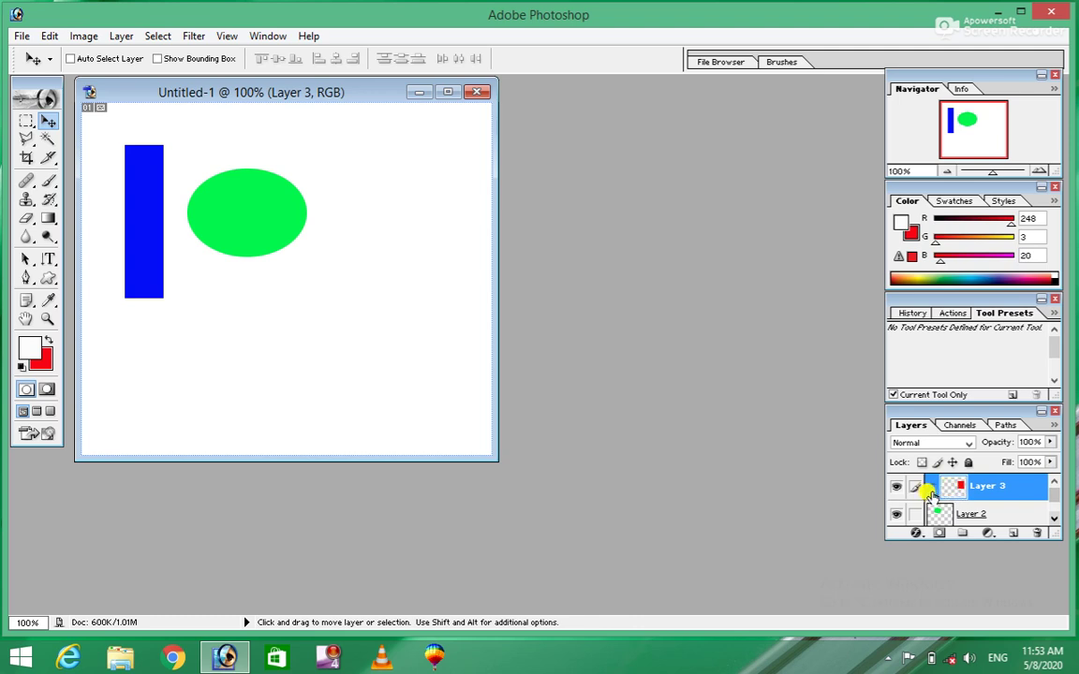
left_click(121, 36)
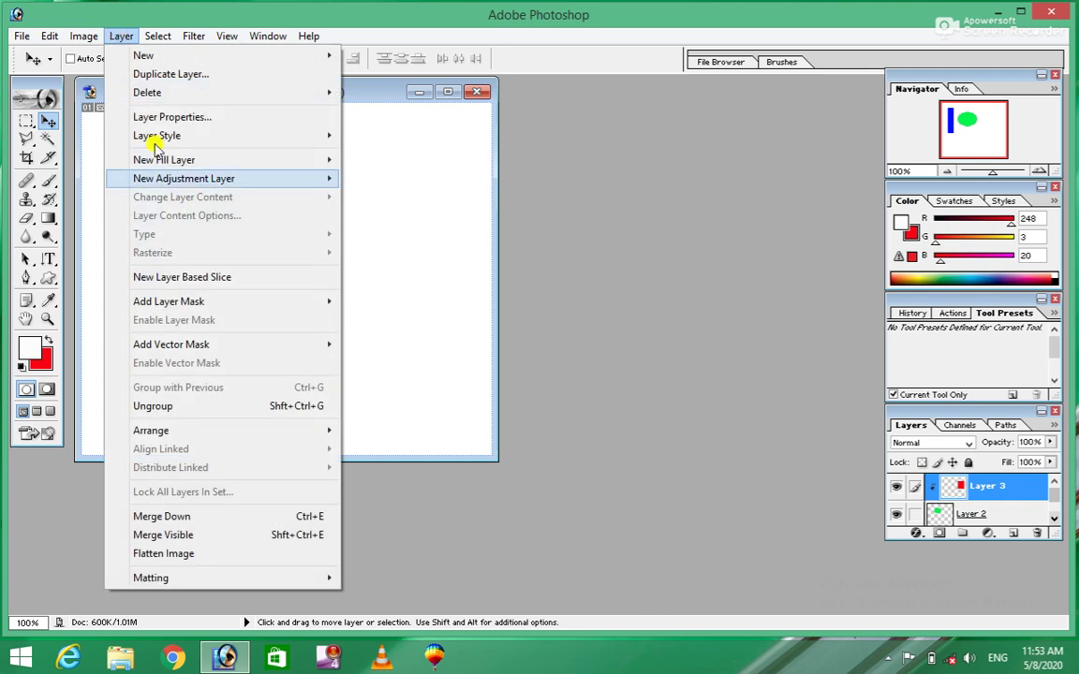
left_click(146, 409)
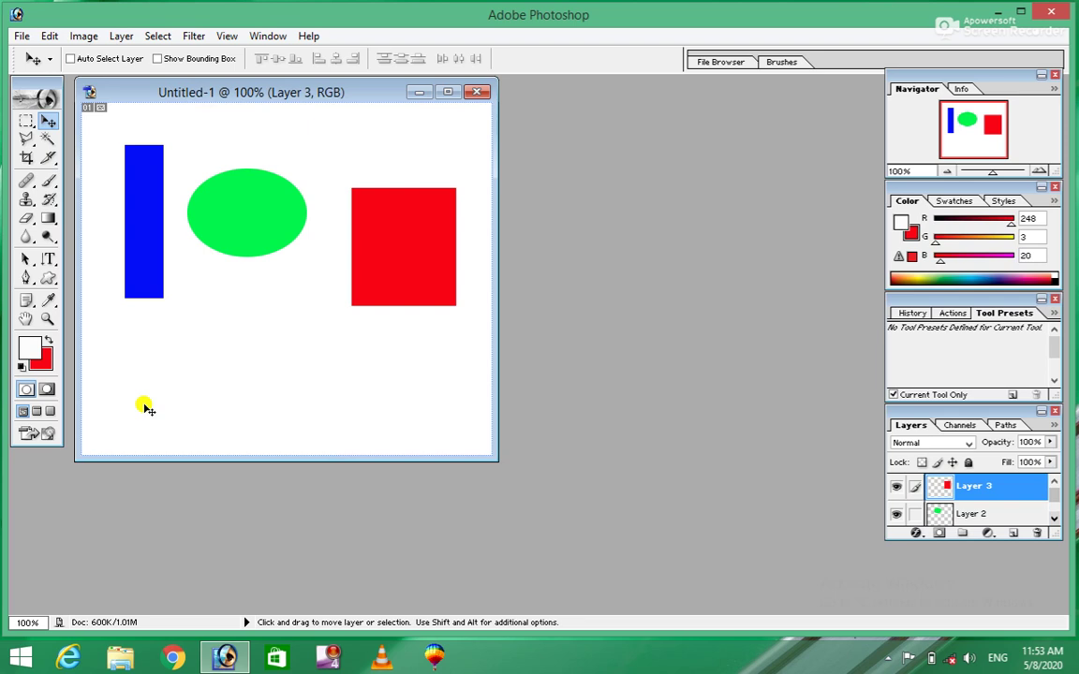
Shift the green oval down-right, tuck the blue bar under it, and slide the red square over both
left_click(121, 36)
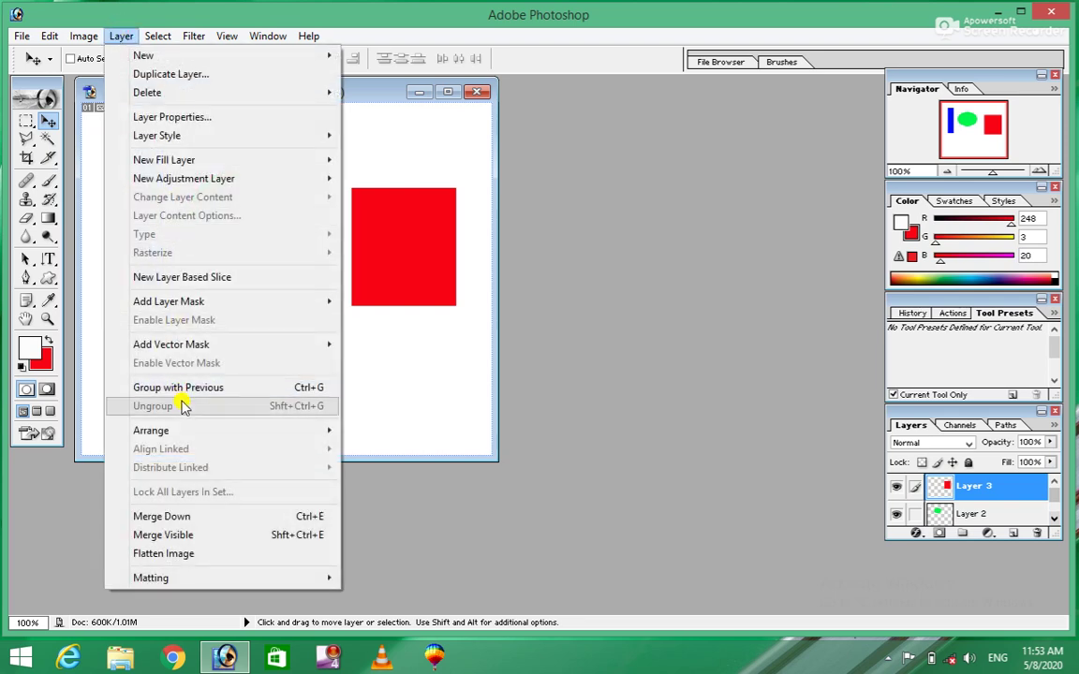
mouse_move(151, 431)
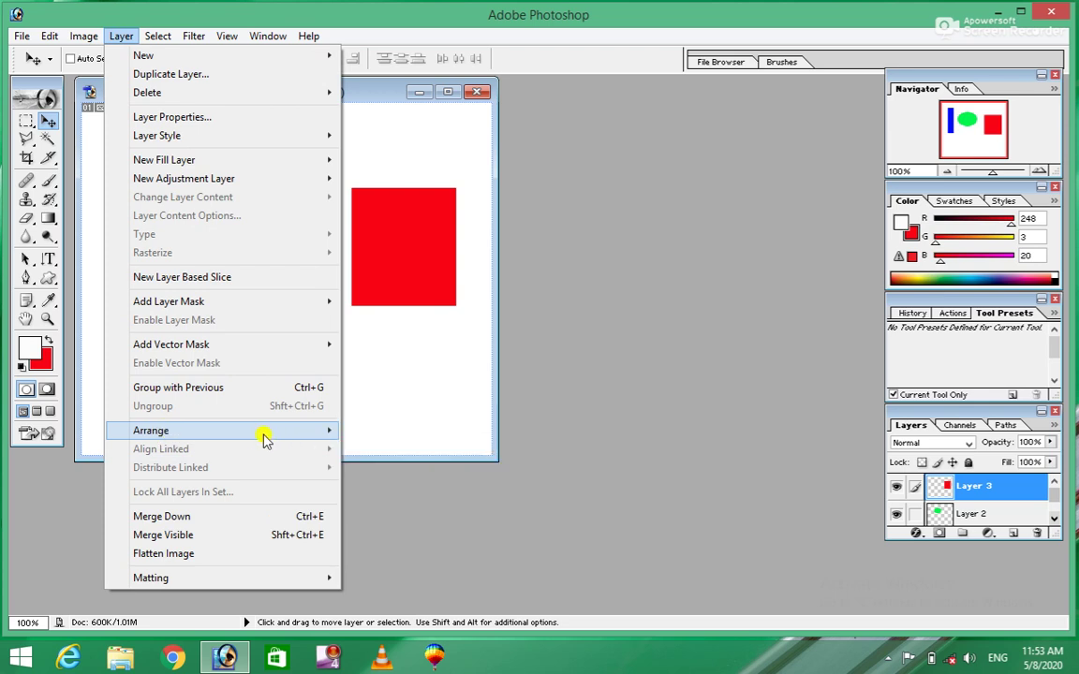
left_click(393, 378)
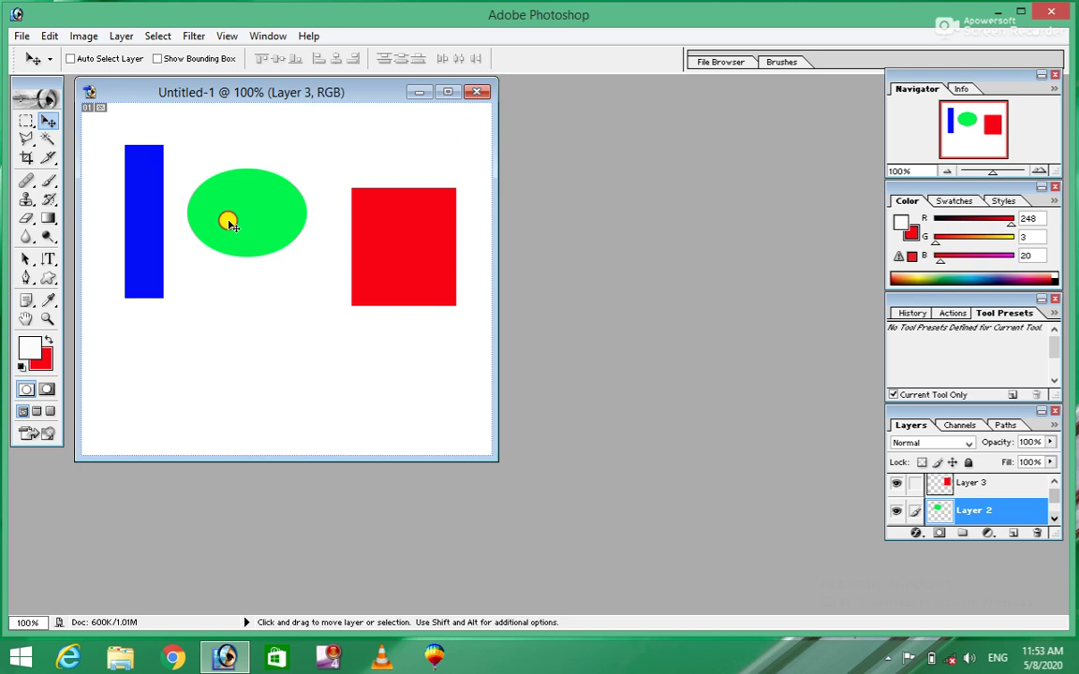
left_click_drag(231, 225, 266, 263)
left_click_drag(133, 244, 258, 270)
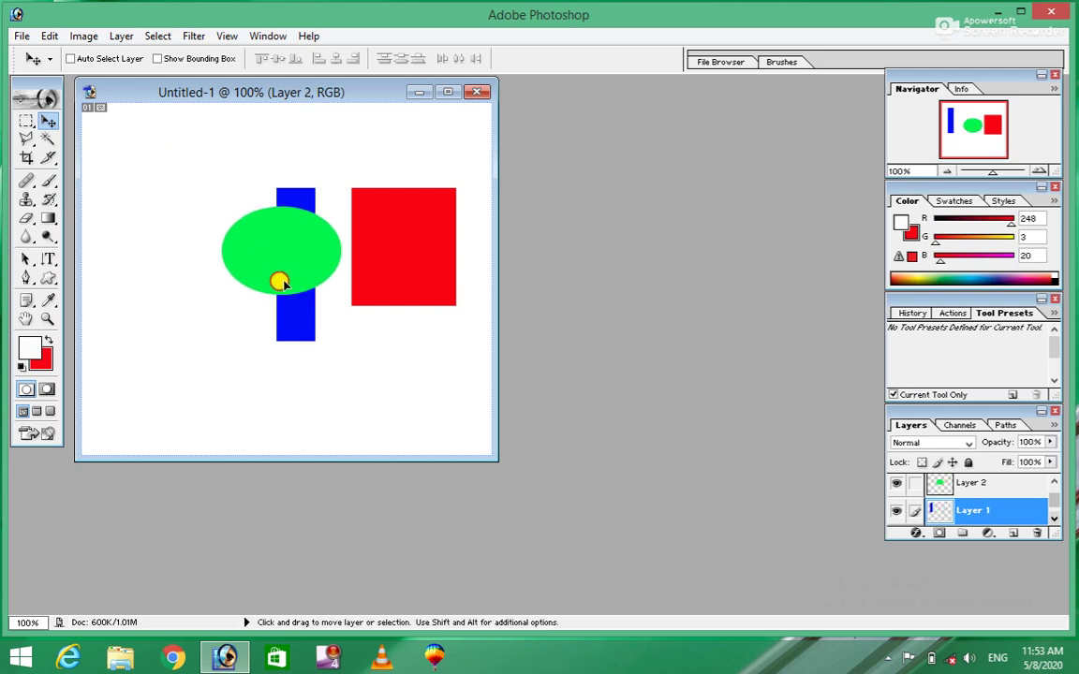
left_click_drag(412, 266, 225, 269)
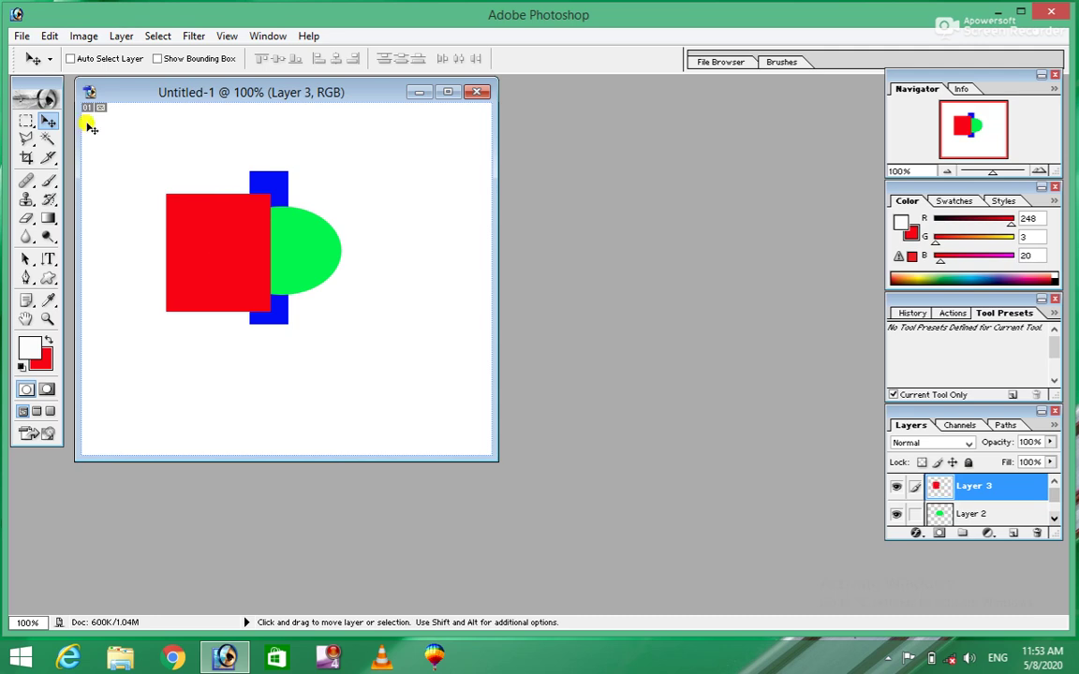
left_click(121, 35)
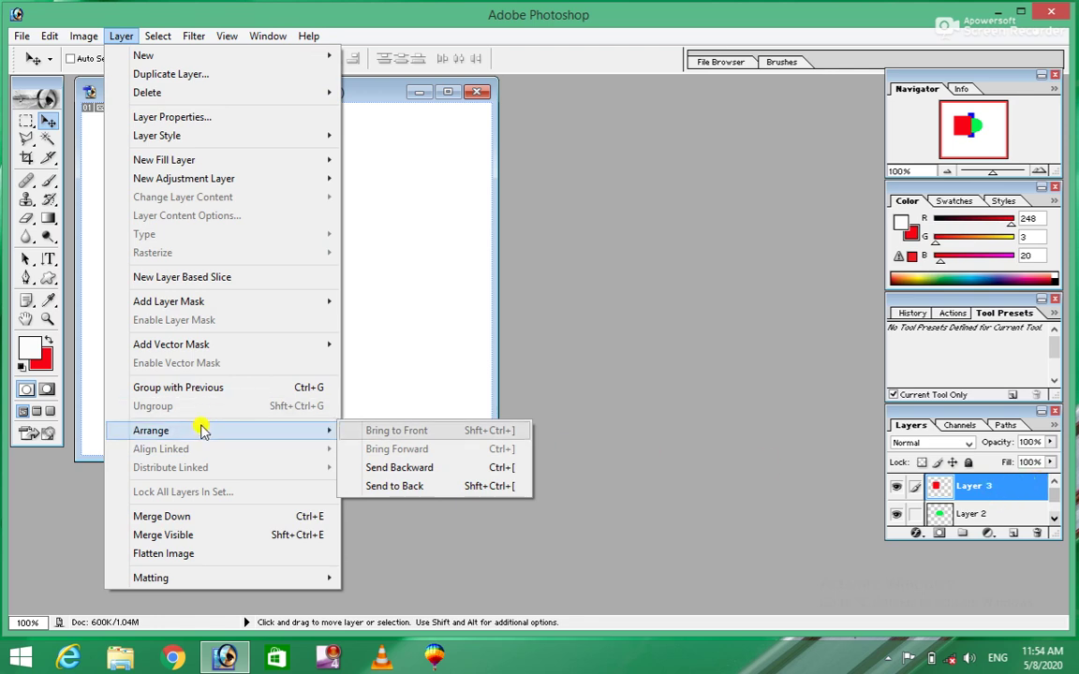
mouse_move(151, 430)
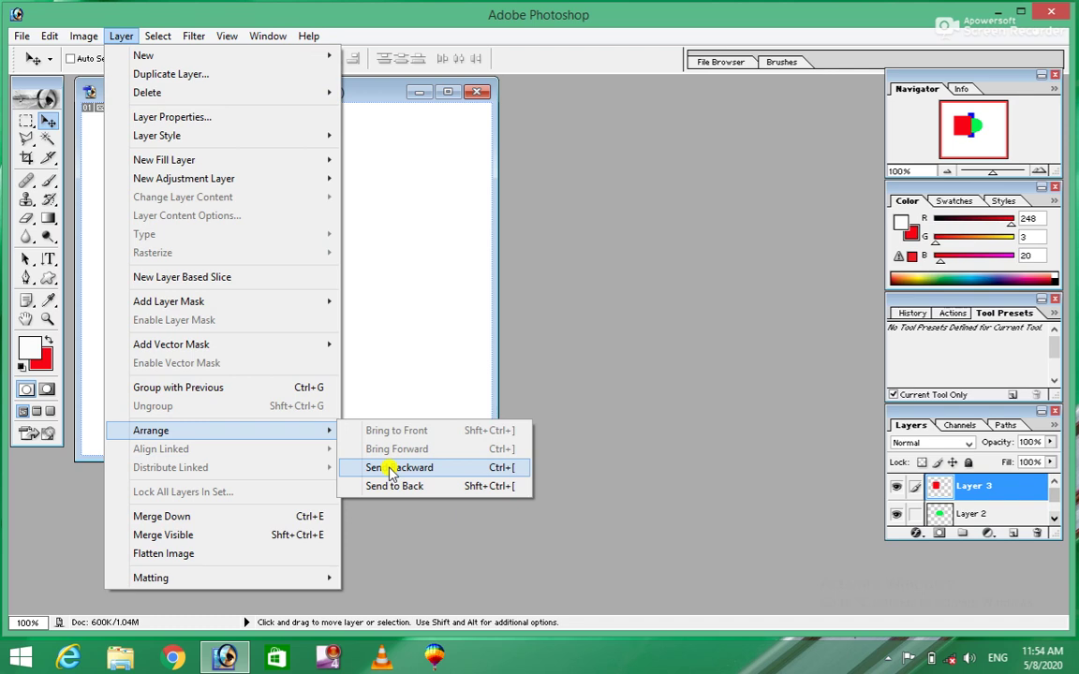
left_click(390, 468)
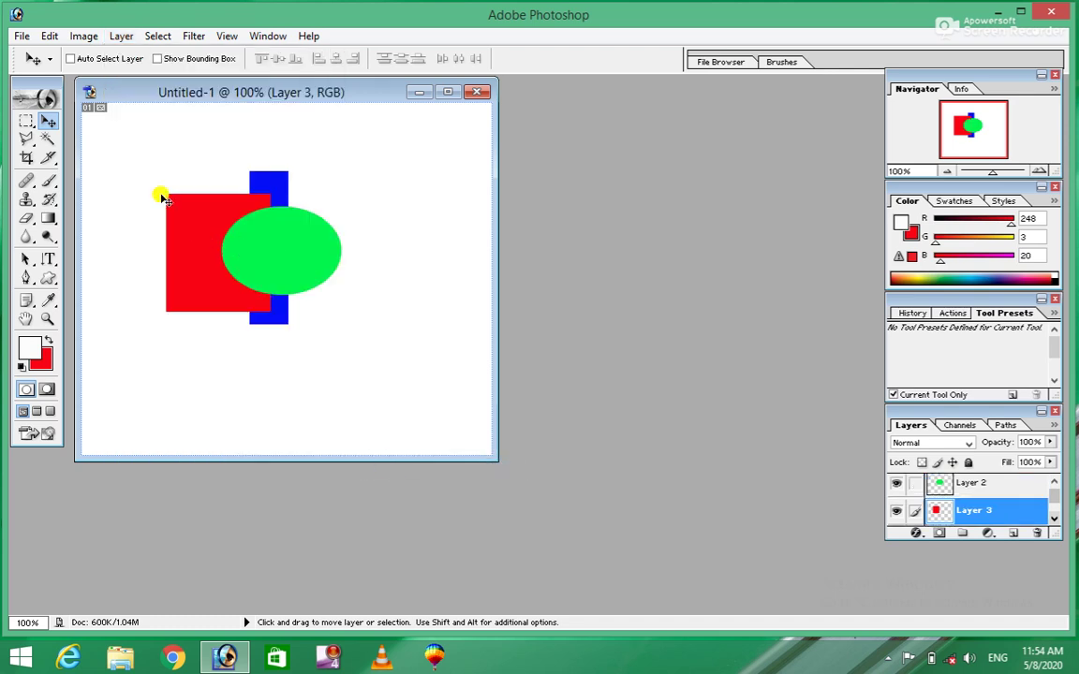
left_click(121, 36)
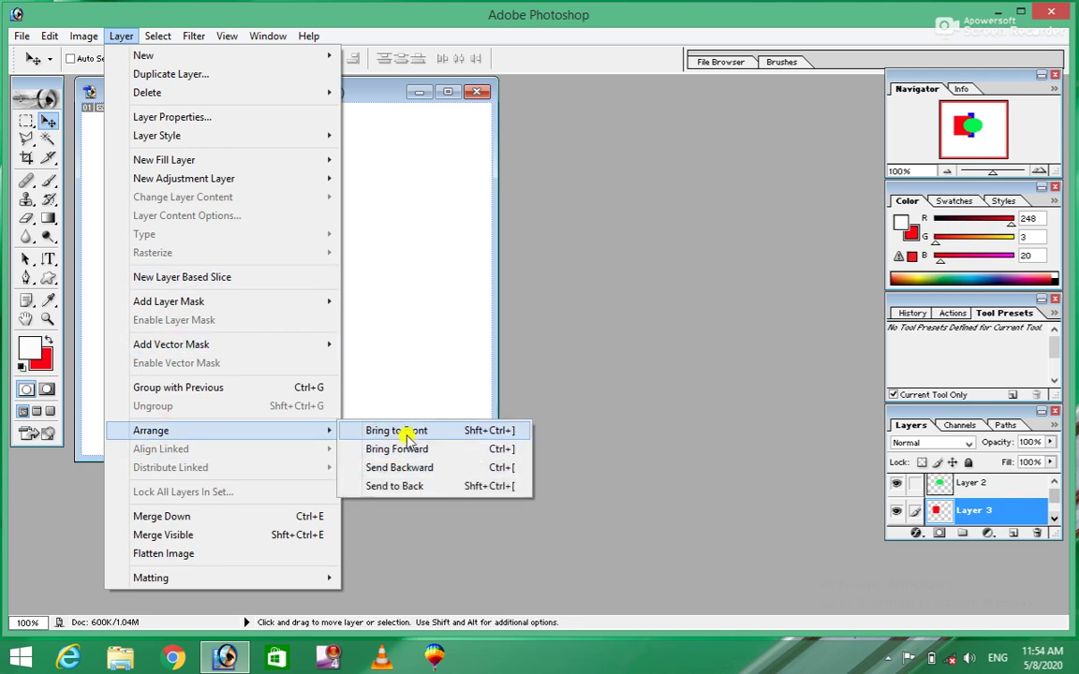
mouse_move(223, 430)
left_click(409, 433)
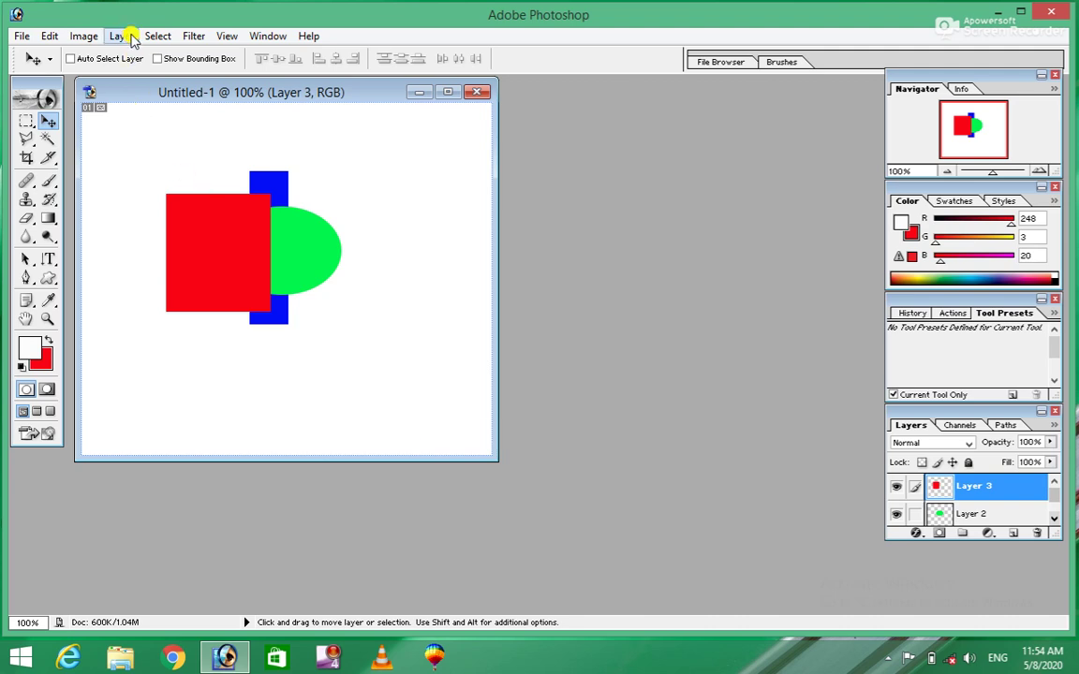
left_click(121, 37)
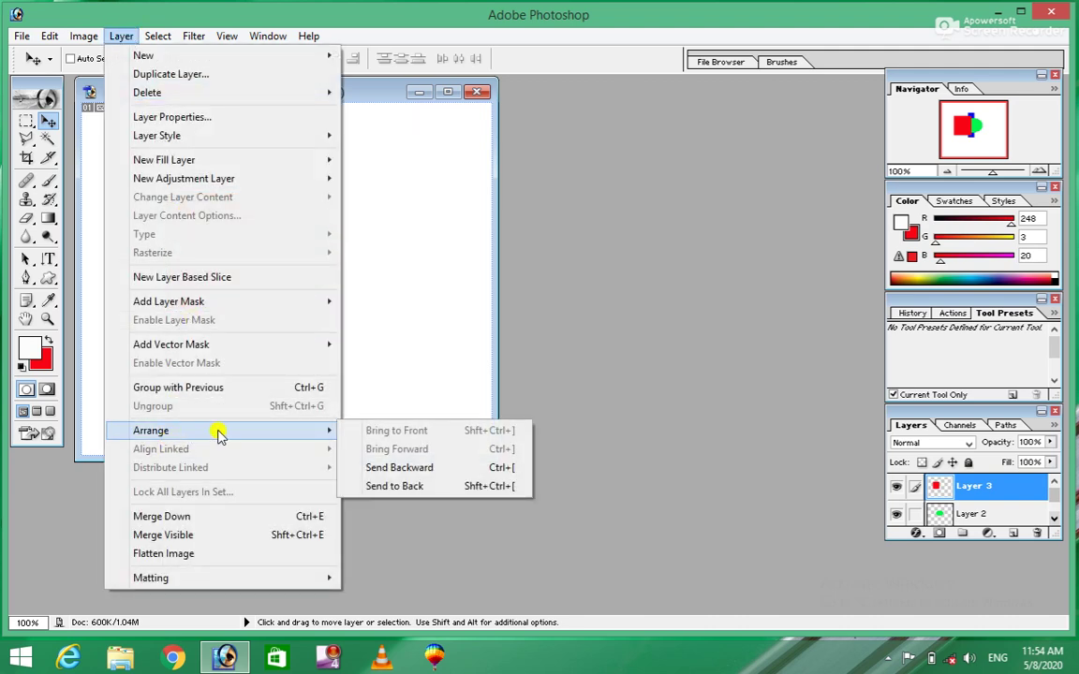
left_click(393, 487)
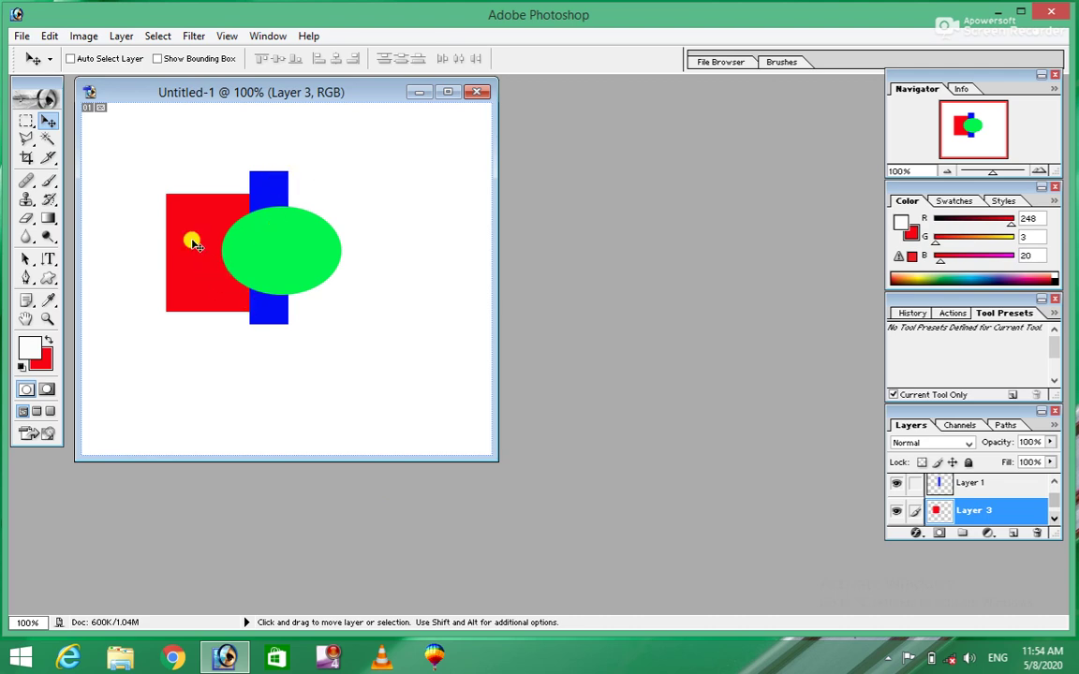
left_click(119, 36)
mouse_move(151, 429)
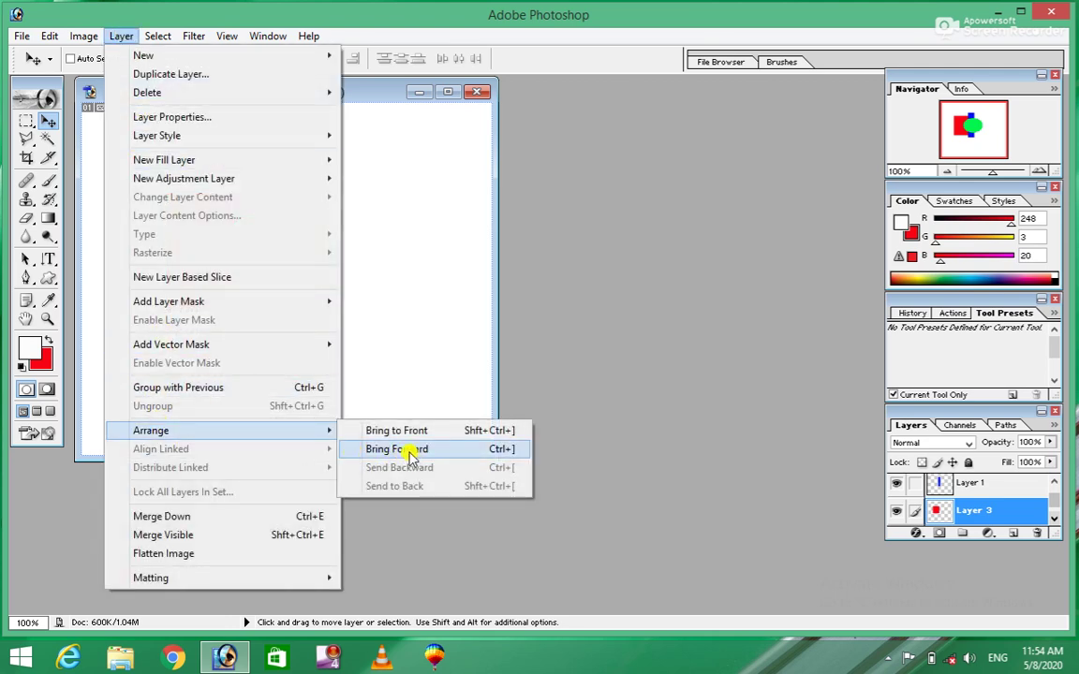
left_click(409, 453)
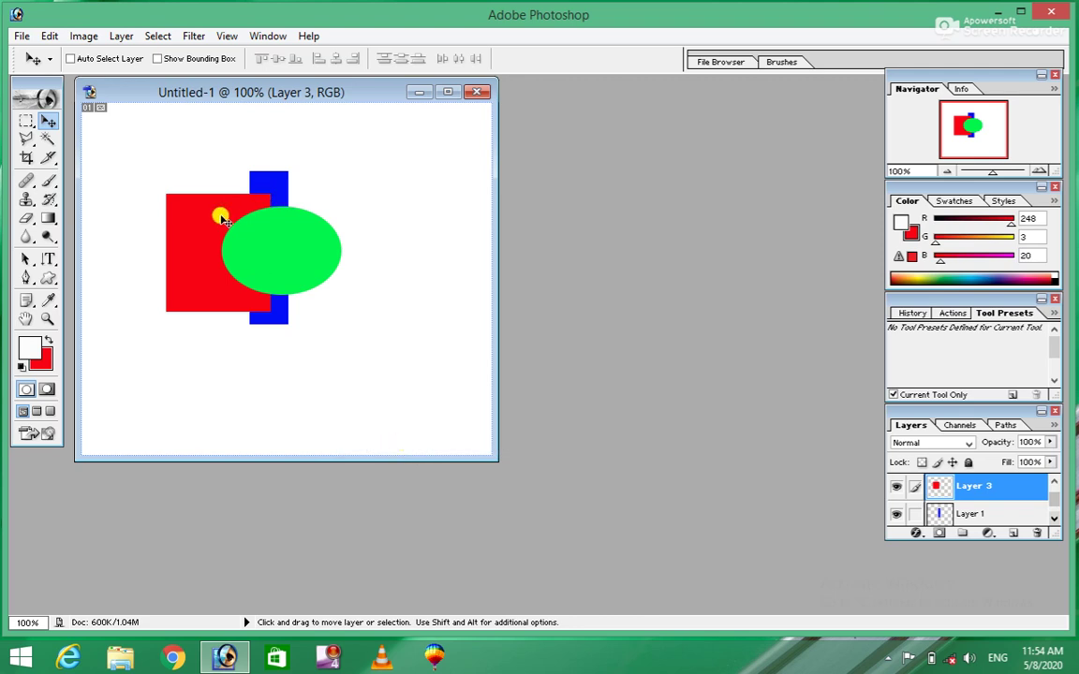
left_click(121, 35)
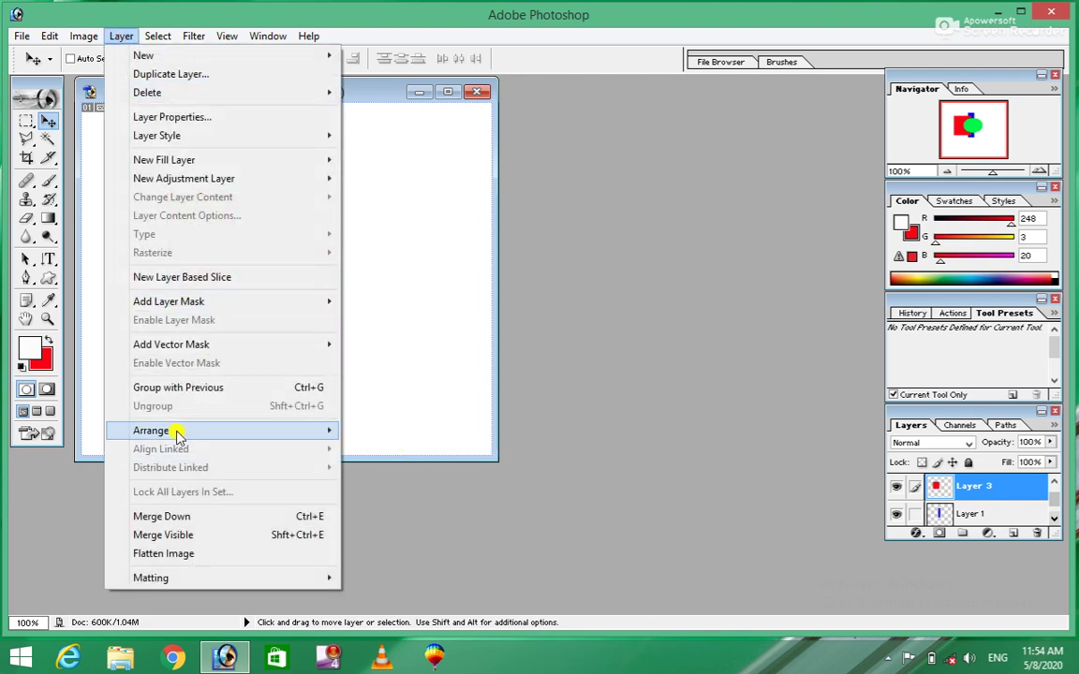
mouse_move(150, 429)
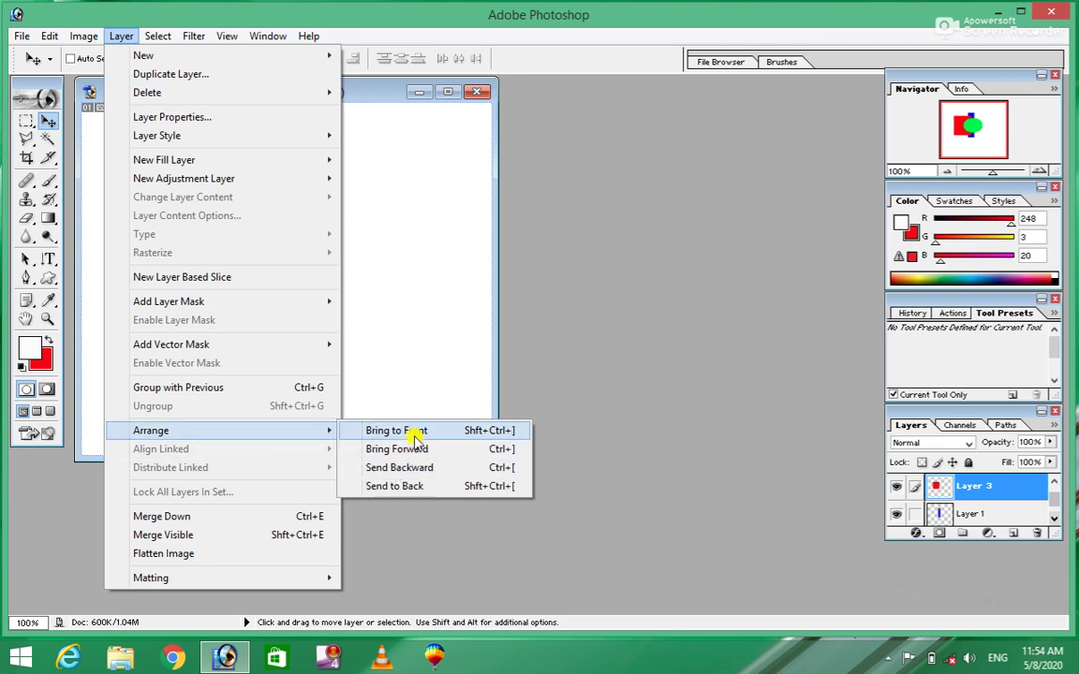
left_click(416, 433)
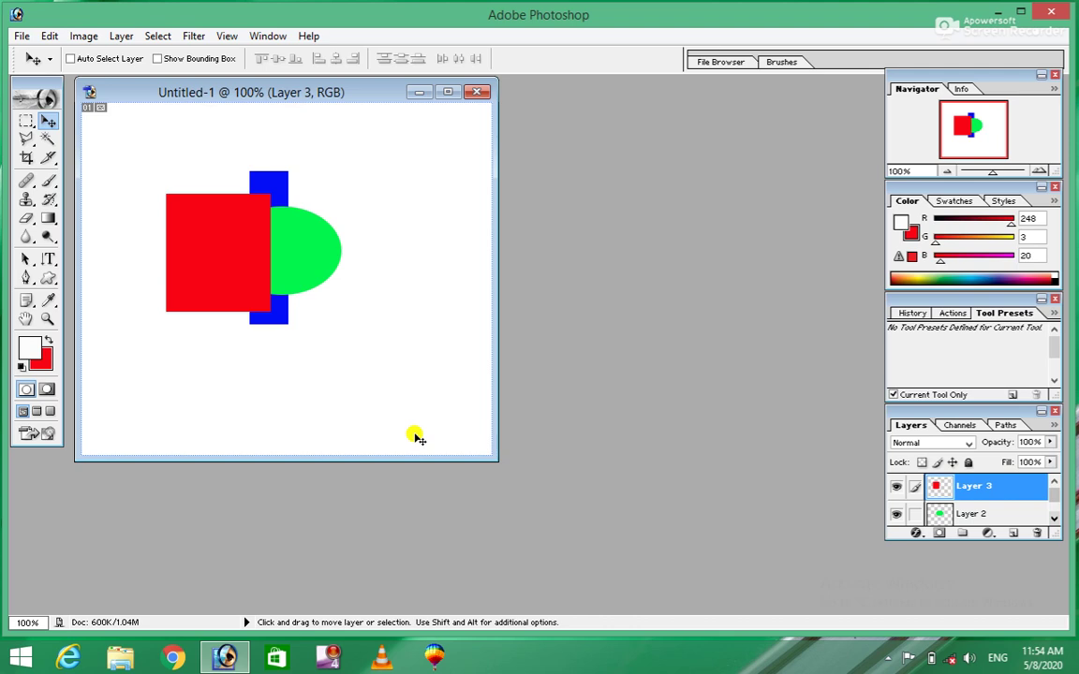
Move the red square further left and the green oval right so no shapes overlap
left_click(120, 38)
mouse_move(151, 431)
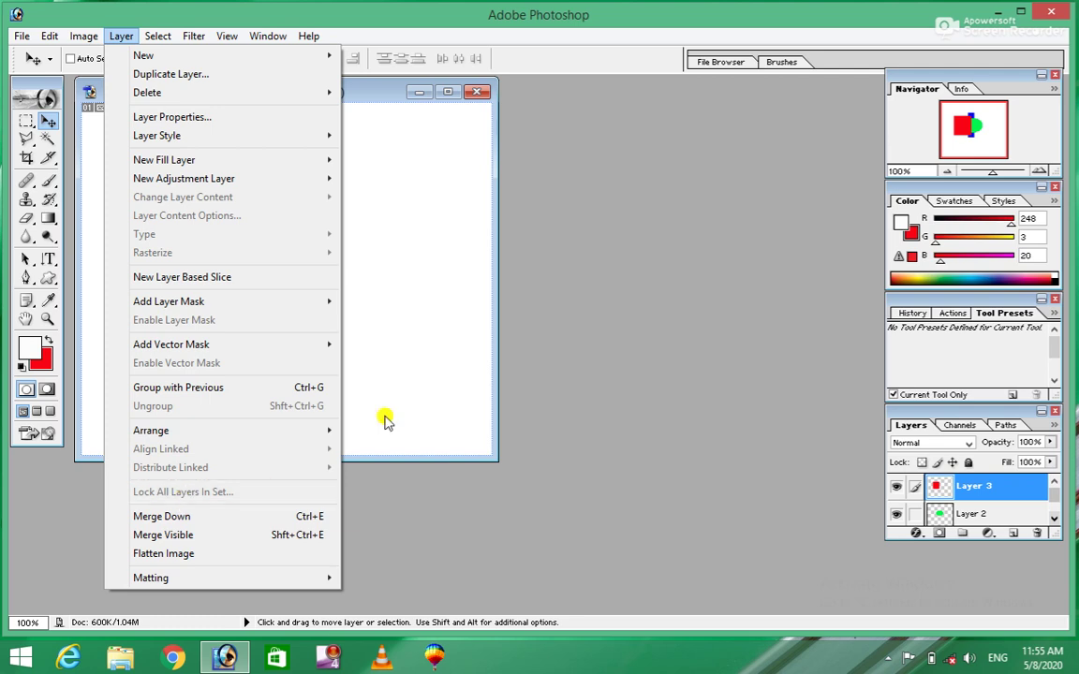
left_click(463, 298)
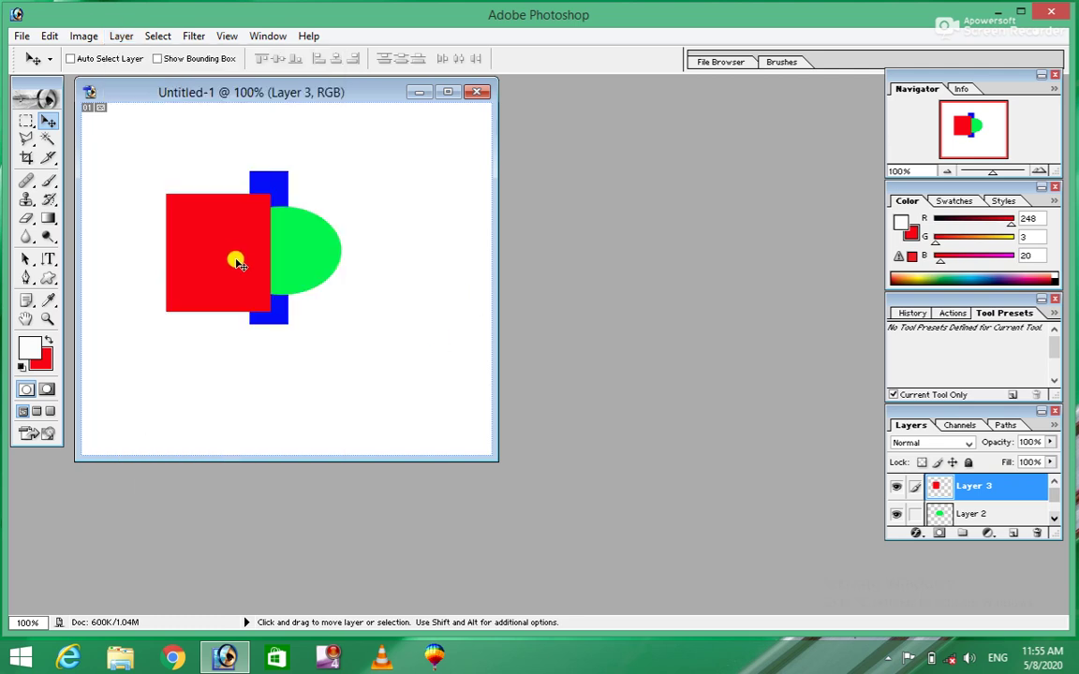
left_click_drag(236, 262, 183, 255)
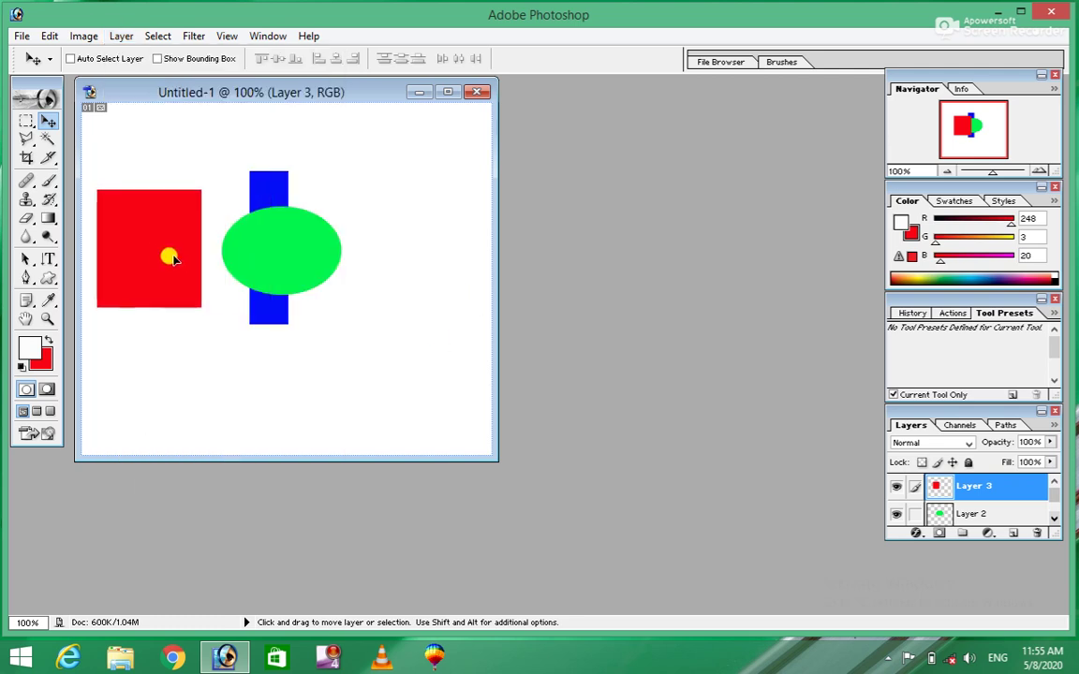
left_click_drag(278, 256, 379, 251)
left_click(267, 269, "ctrl")
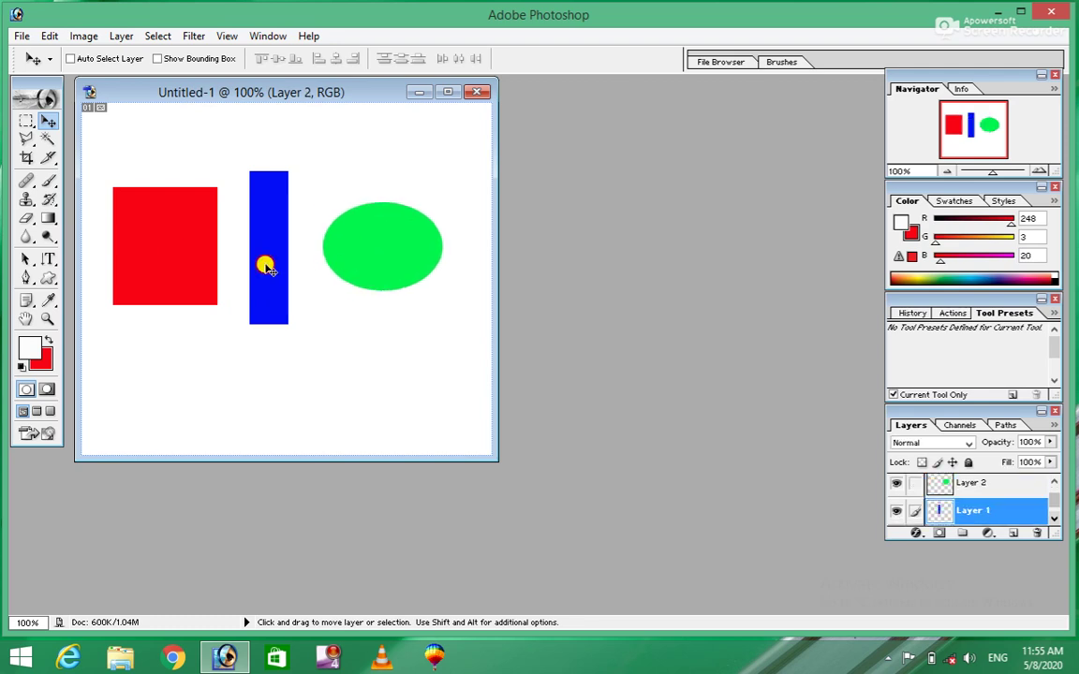
Nudge the blue bar slightly right, then link Layers 2 and 3 to Layer 1
left_click_drag(266, 269, 275, 272)
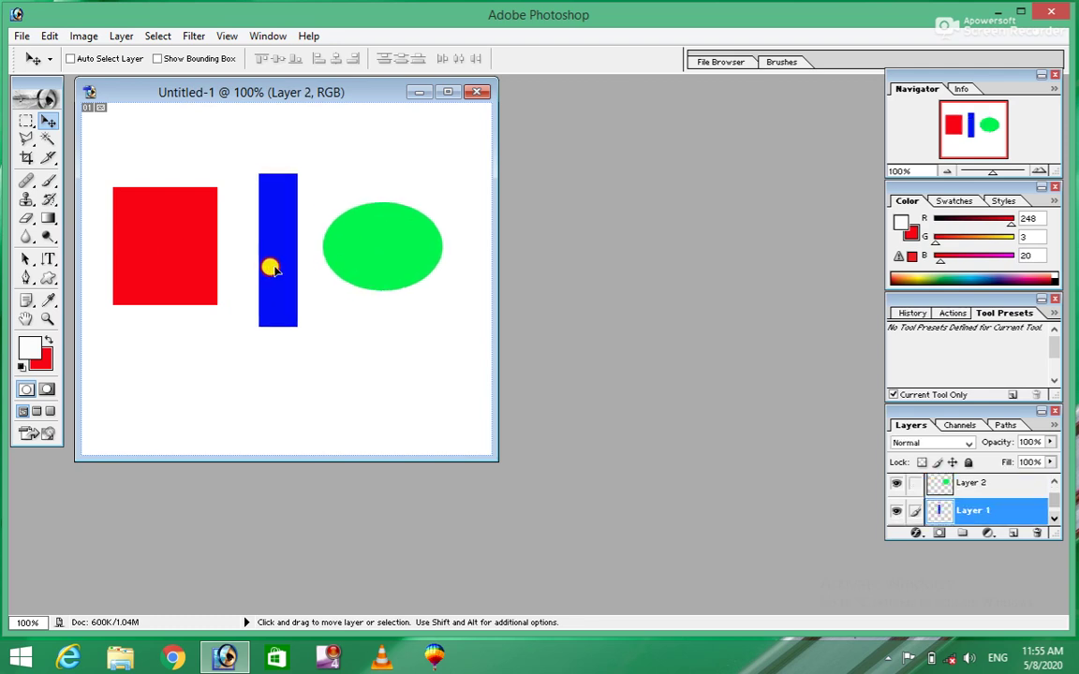
left_click(913, 483)
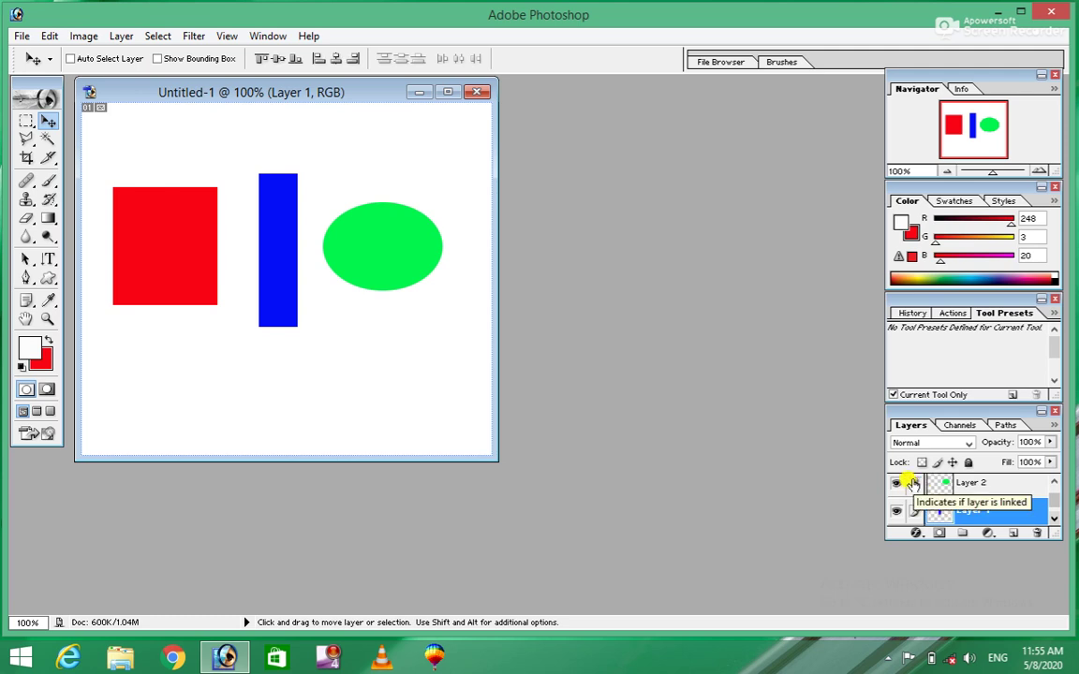
left_click(1052, 482)
left_click(915, 484)
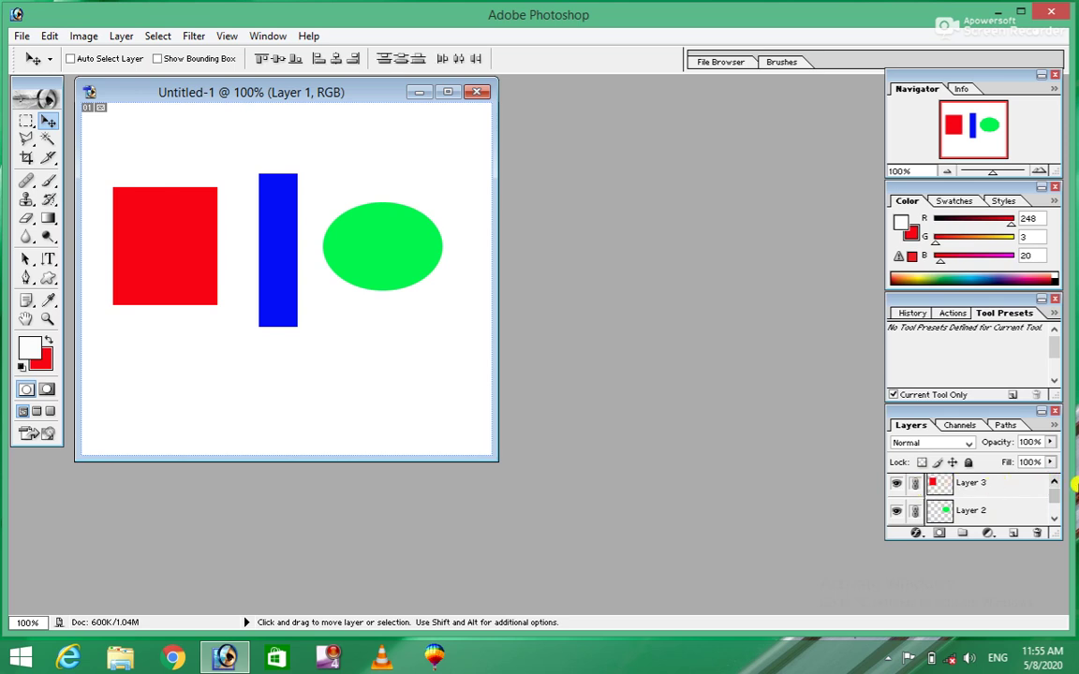
left_click(1054, 484)
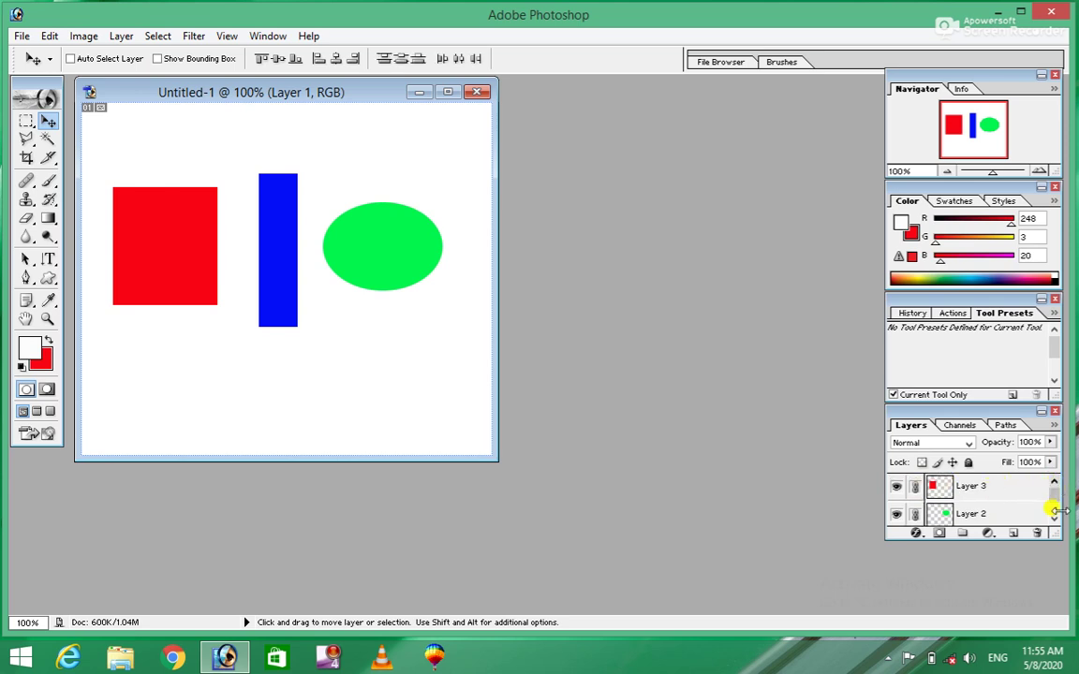
left_click(1055, 514)
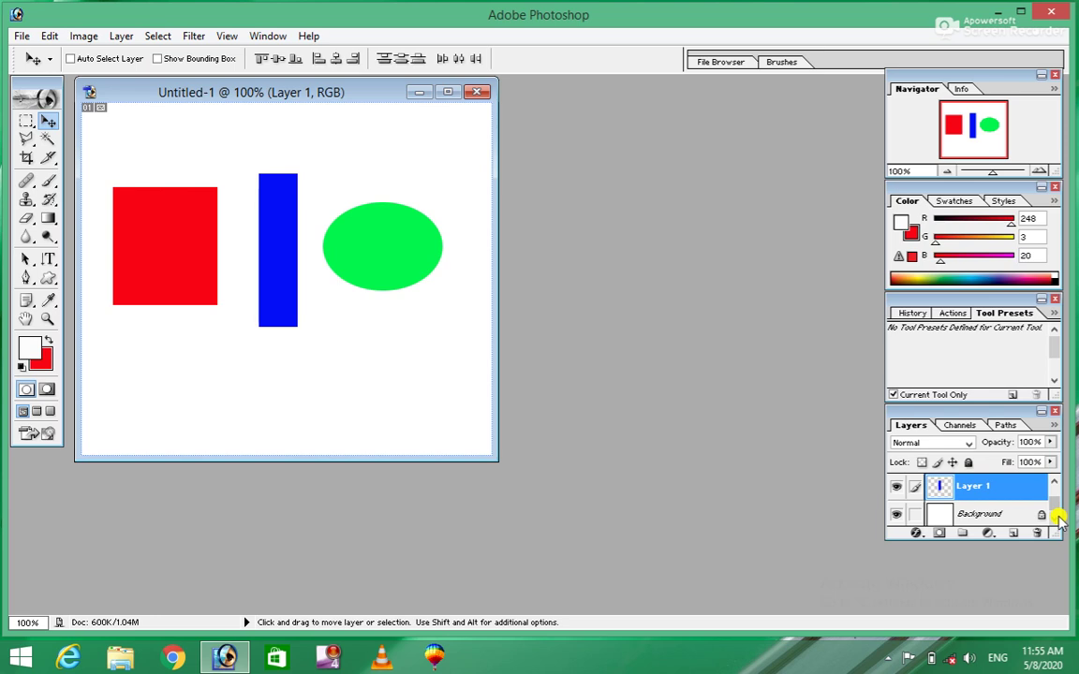
left_click(121, 38)
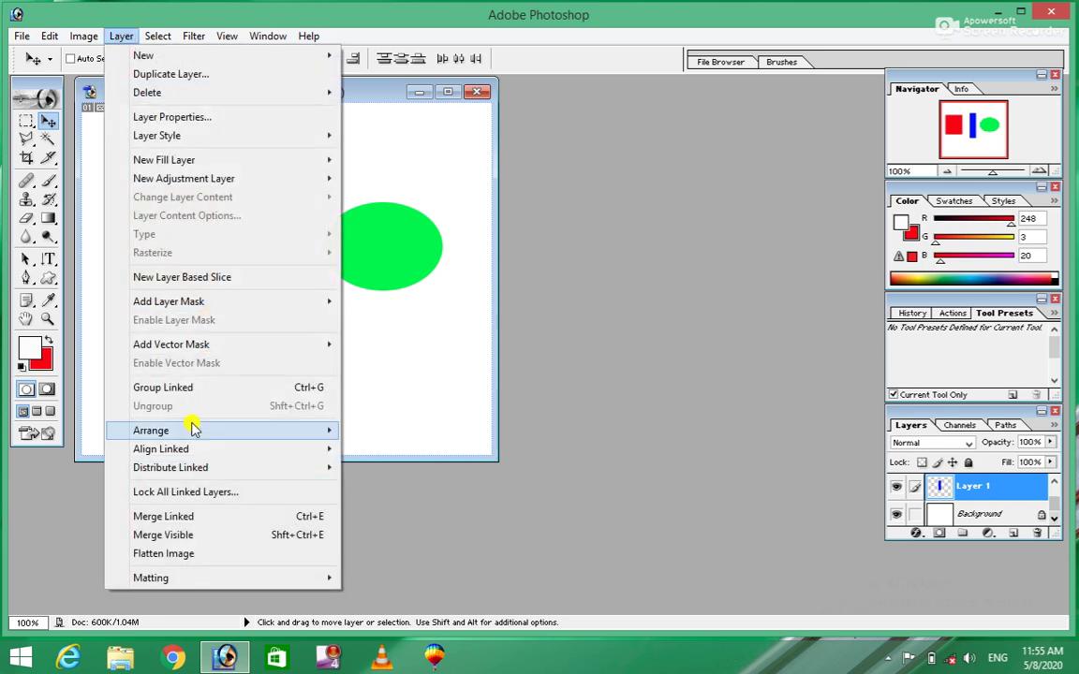
mouse_move(161, 449)
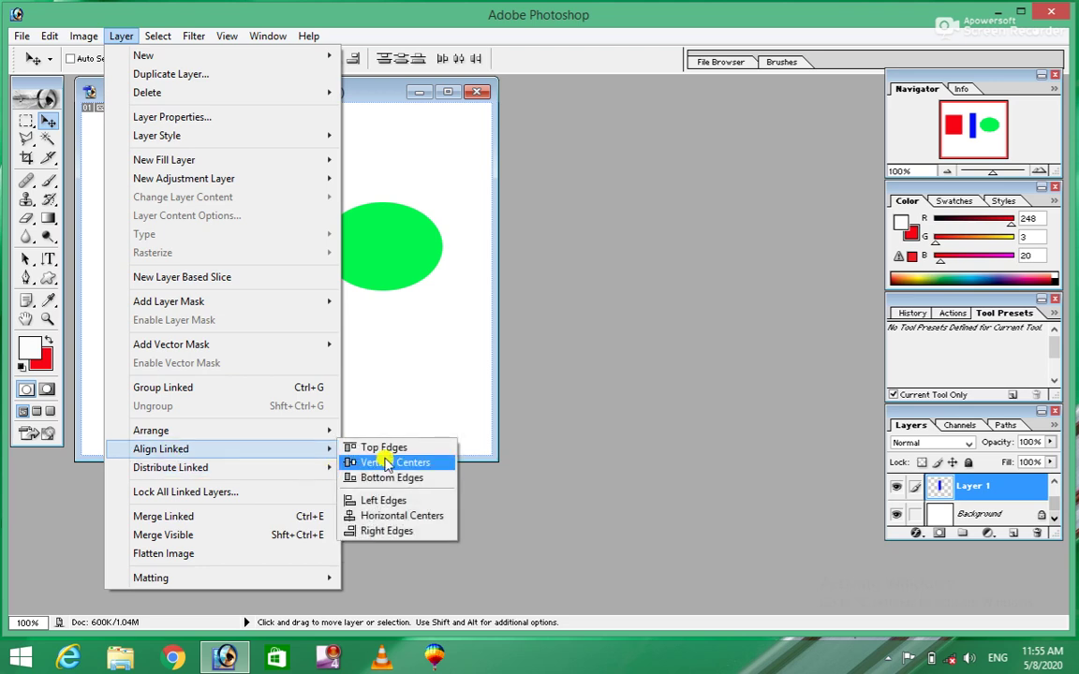
Try Align Linked Top, Bottom, Left and Right Edges, undoing the final Right Edges alignment
left_click(365, 448)
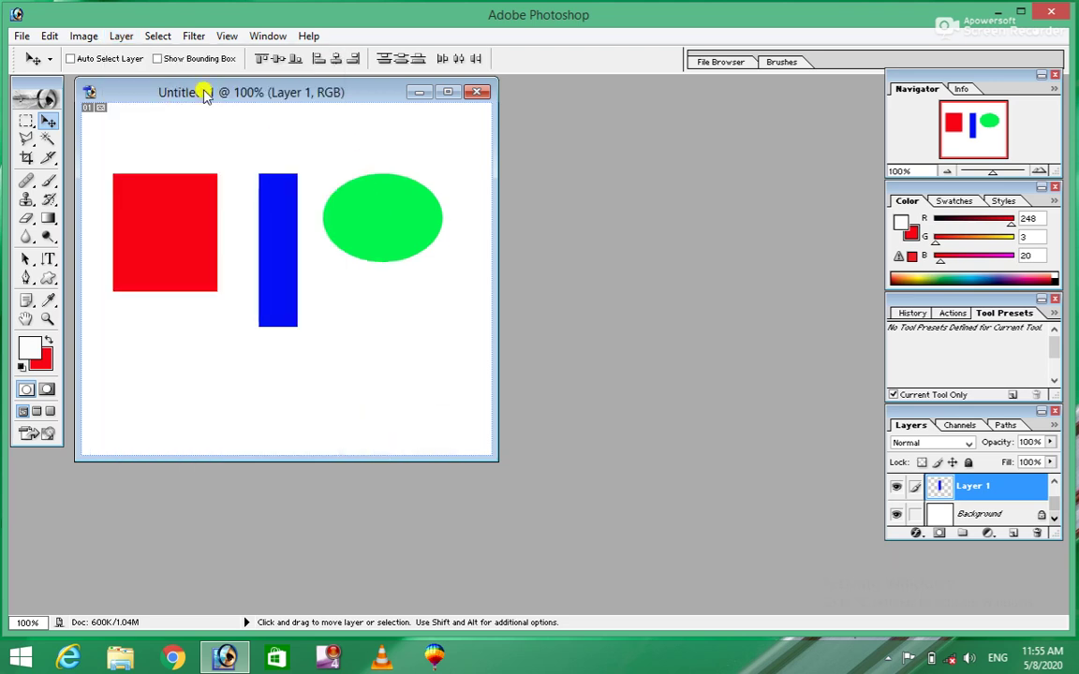
left_click(122, 36)
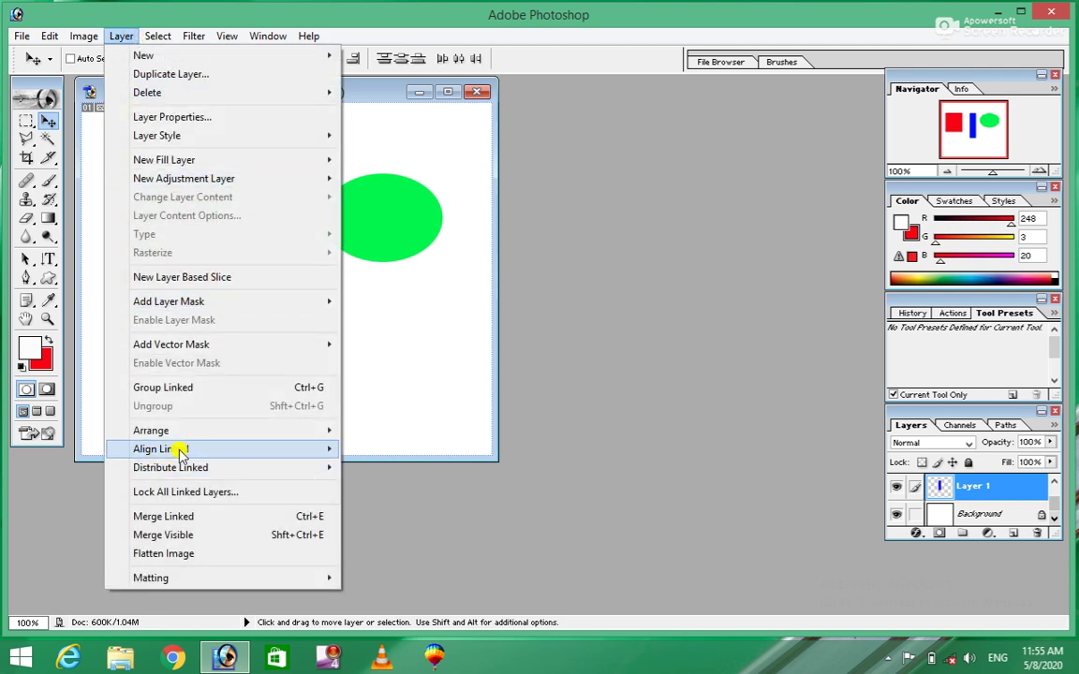
left_click(401, 480)
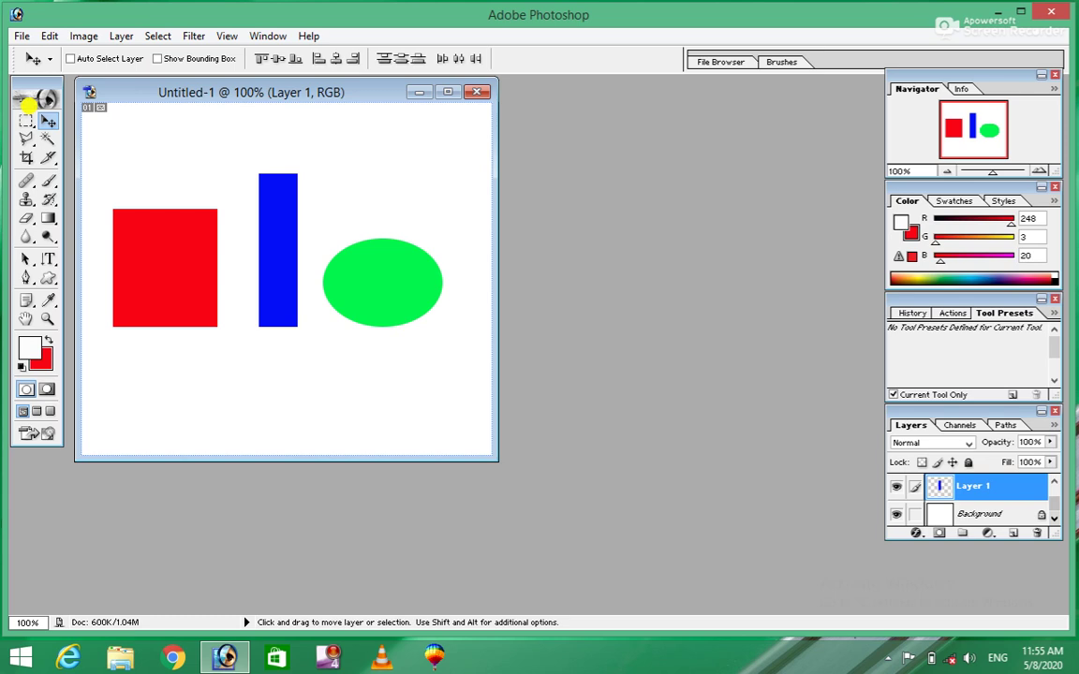
left_click(120, 36)
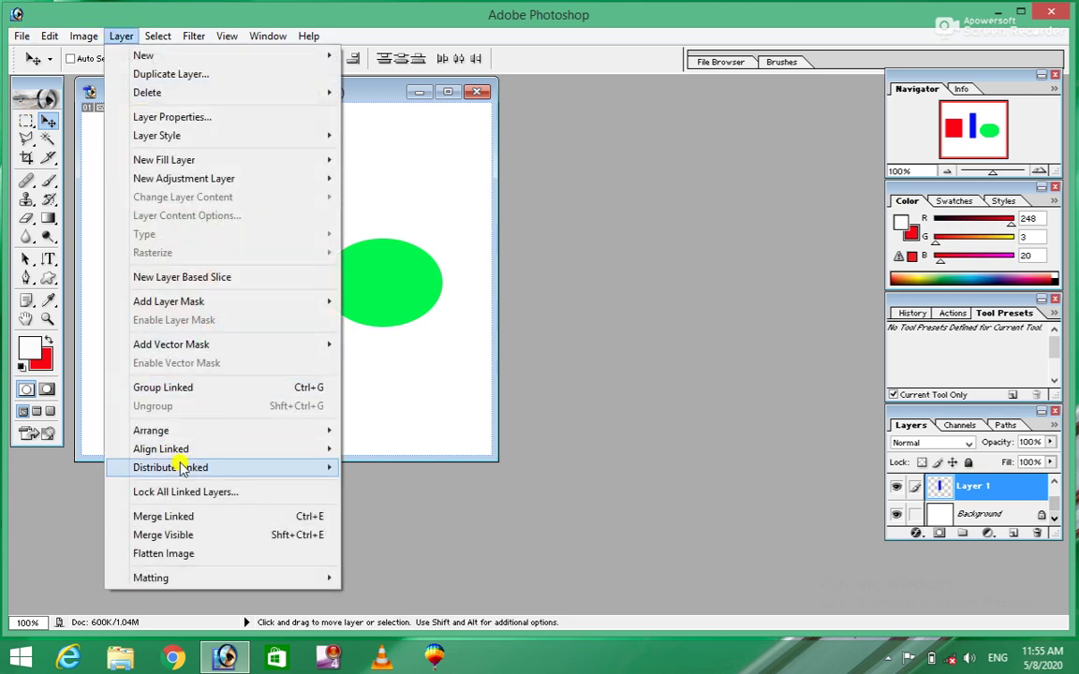
mouse_move(161, 450)
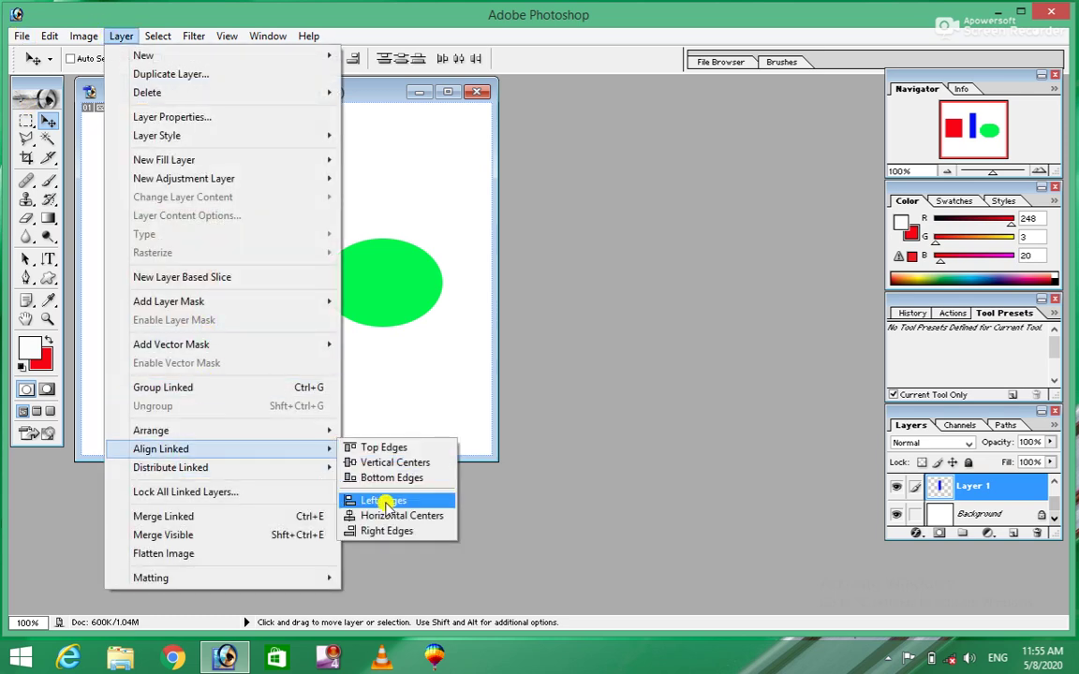
left_click(386, 504)
left_click(121, 36)
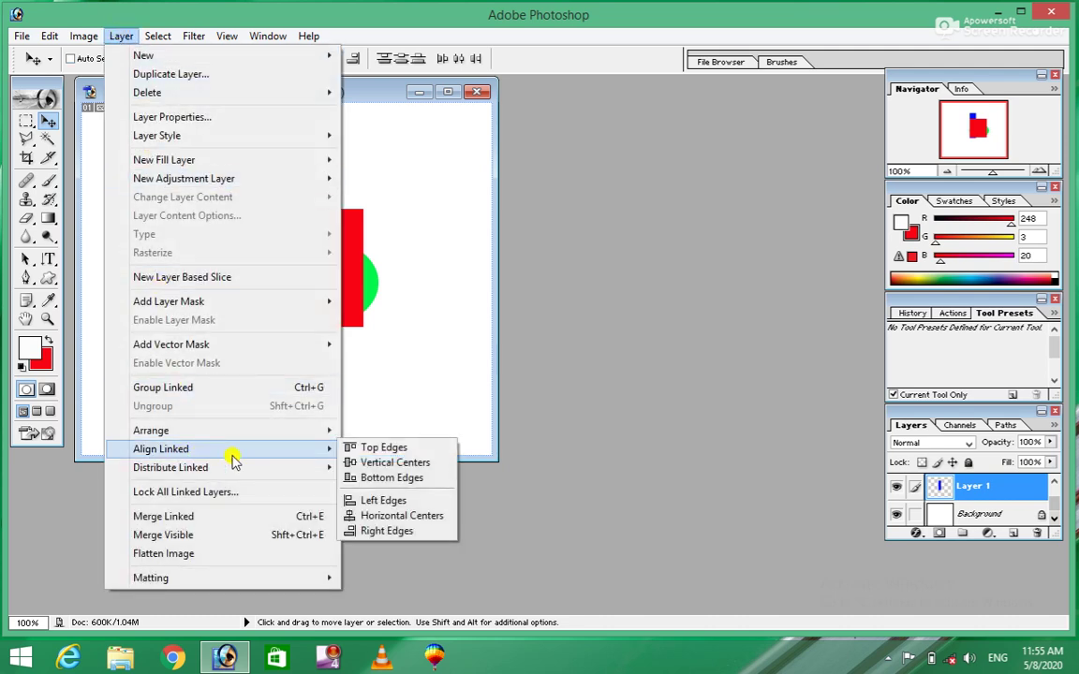
left_click(384, 531)
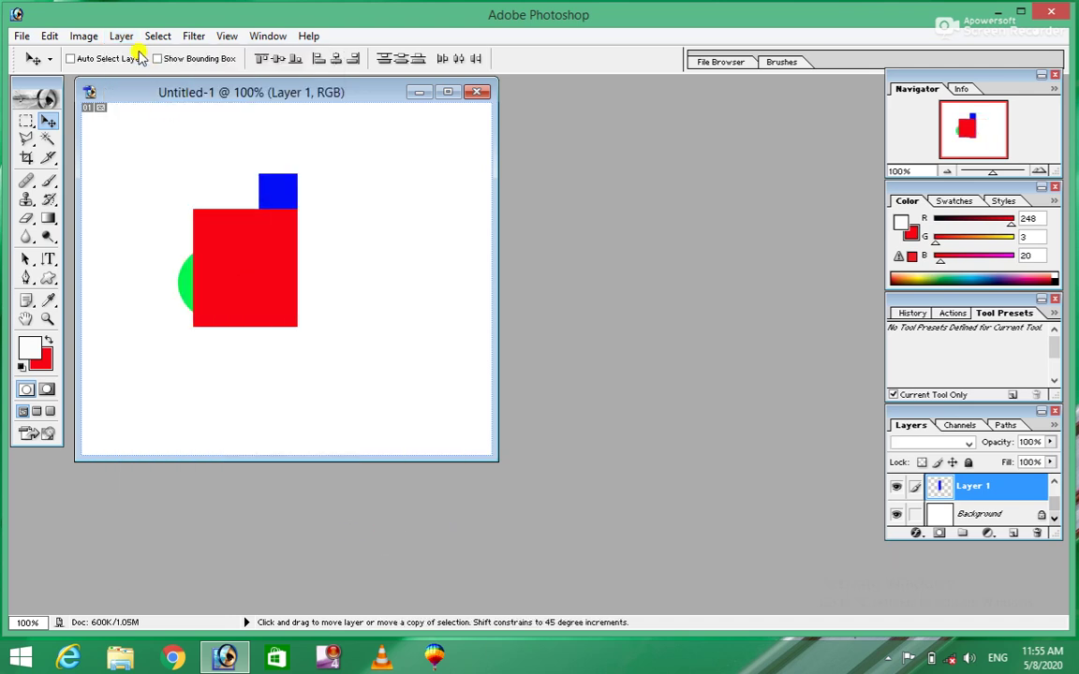
key("ctrl+z")
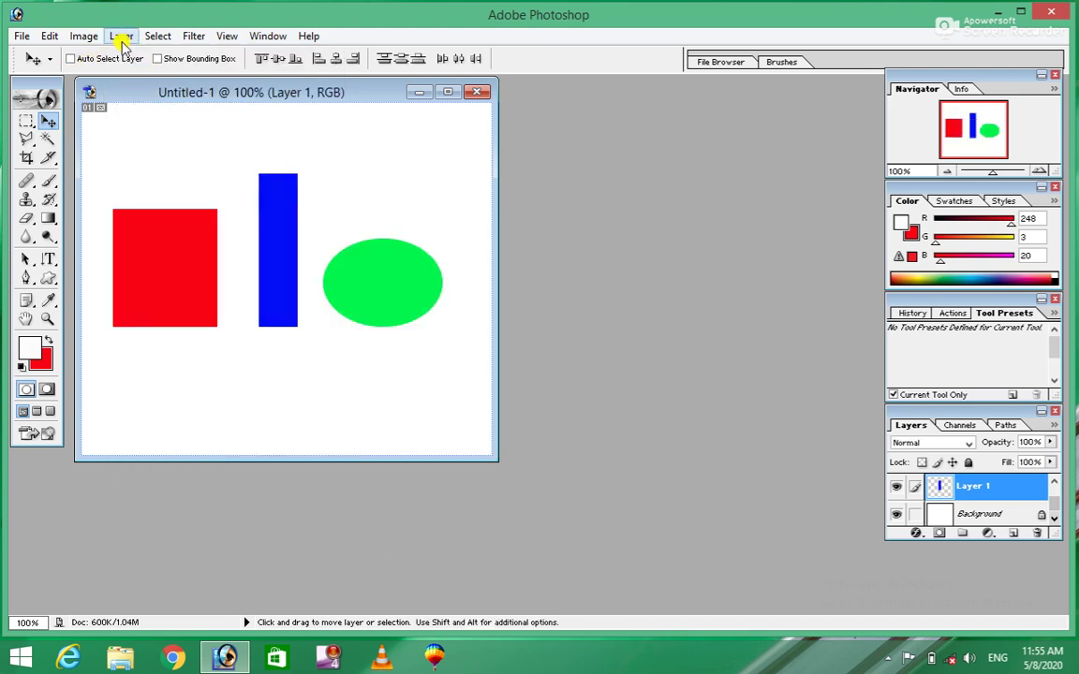
Distribute the linked shapes by vertical, then horizontal centres, and shift the document window right
left_click(121, 36)
mouse_move(170, 467)
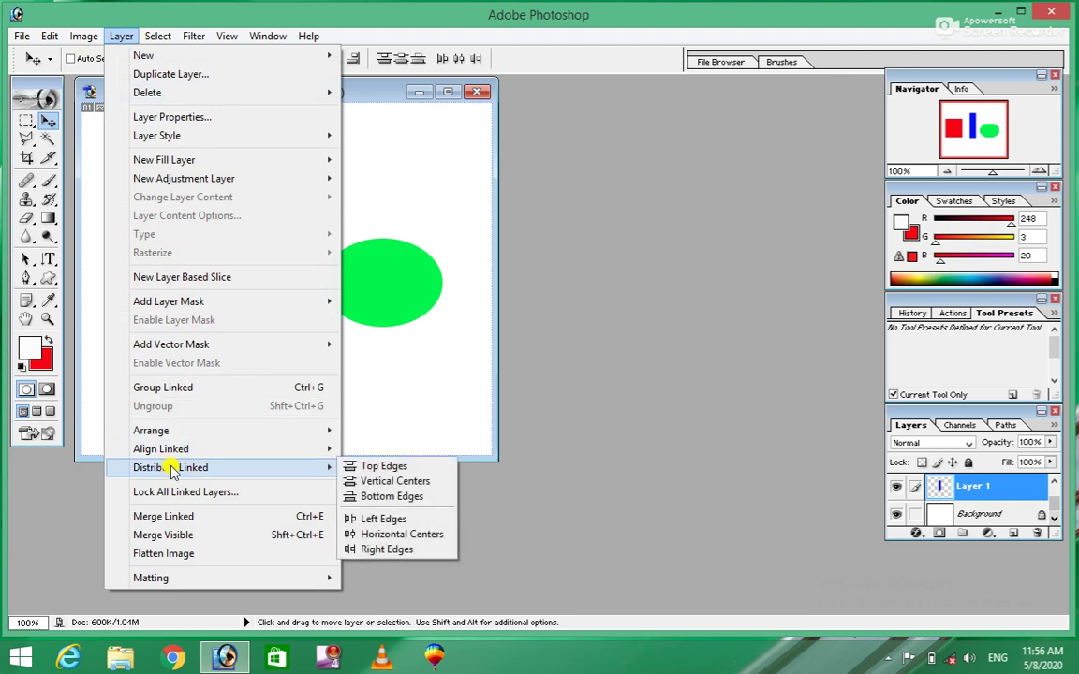
left_click(378, 467)
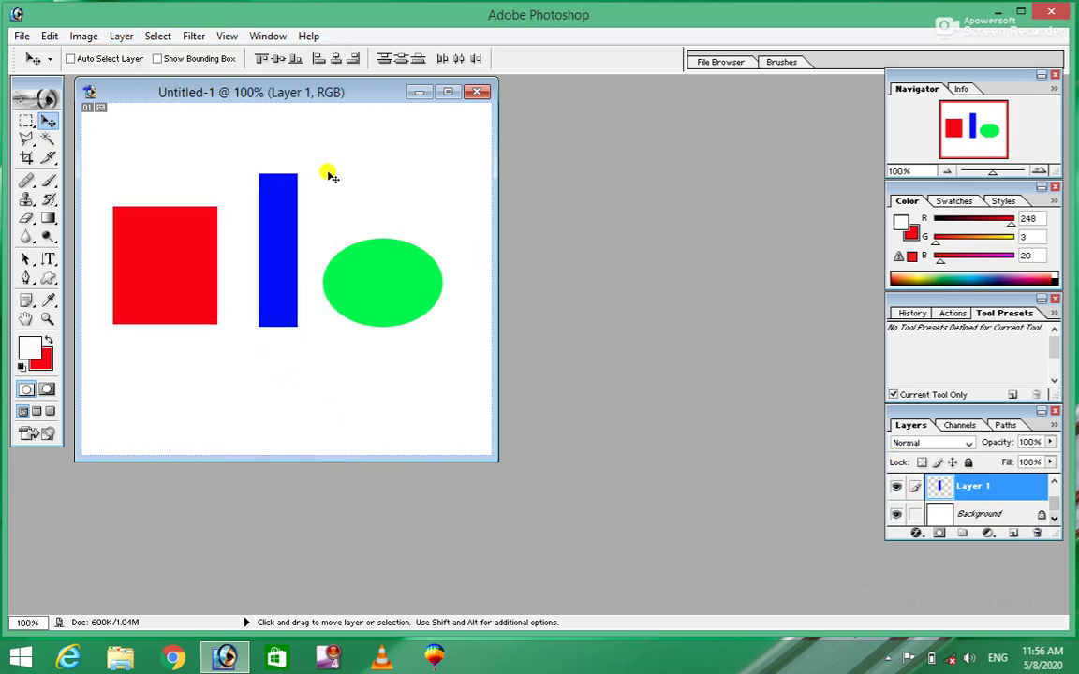
left_click(119, 37)
mouse_move(170, 467)
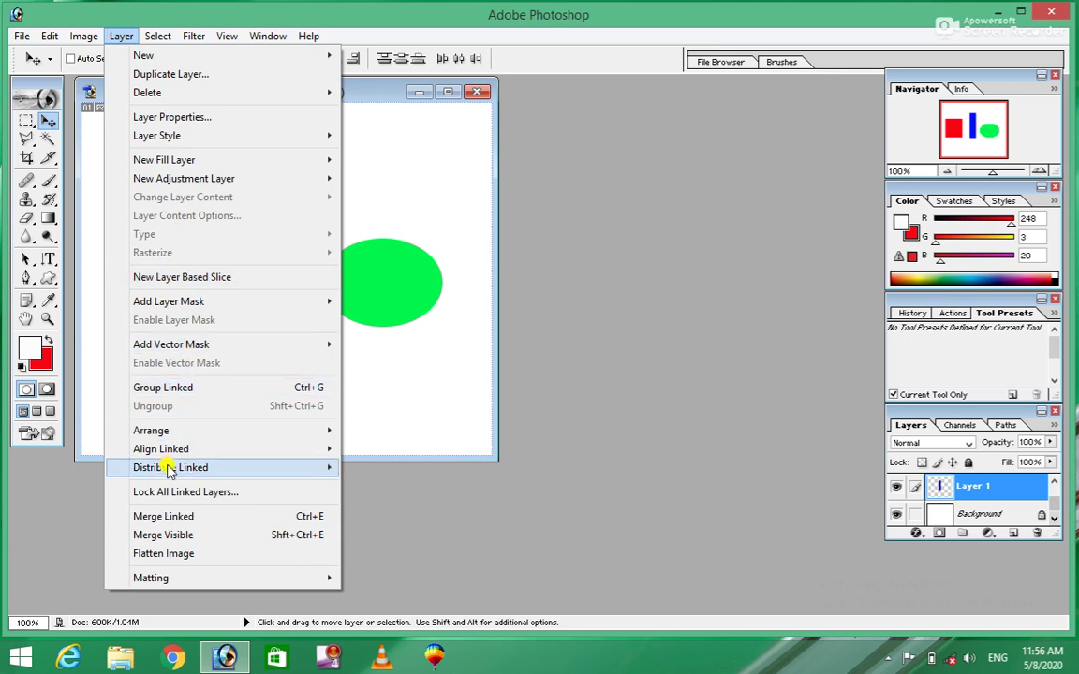
left_click(389, 480)
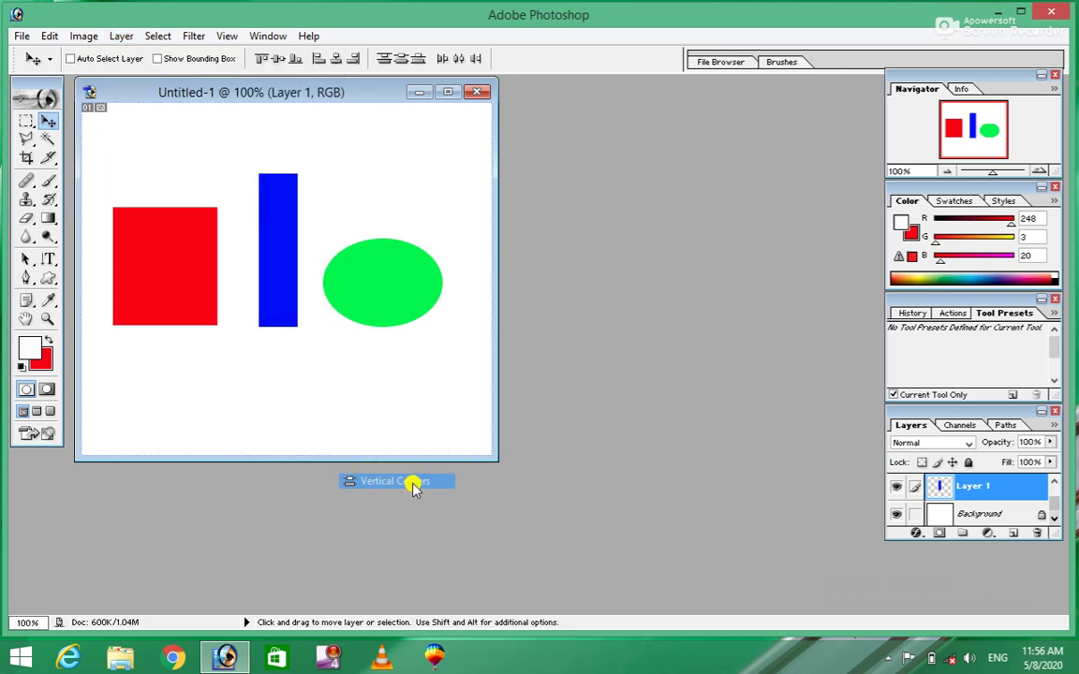
left_click(121, 36)
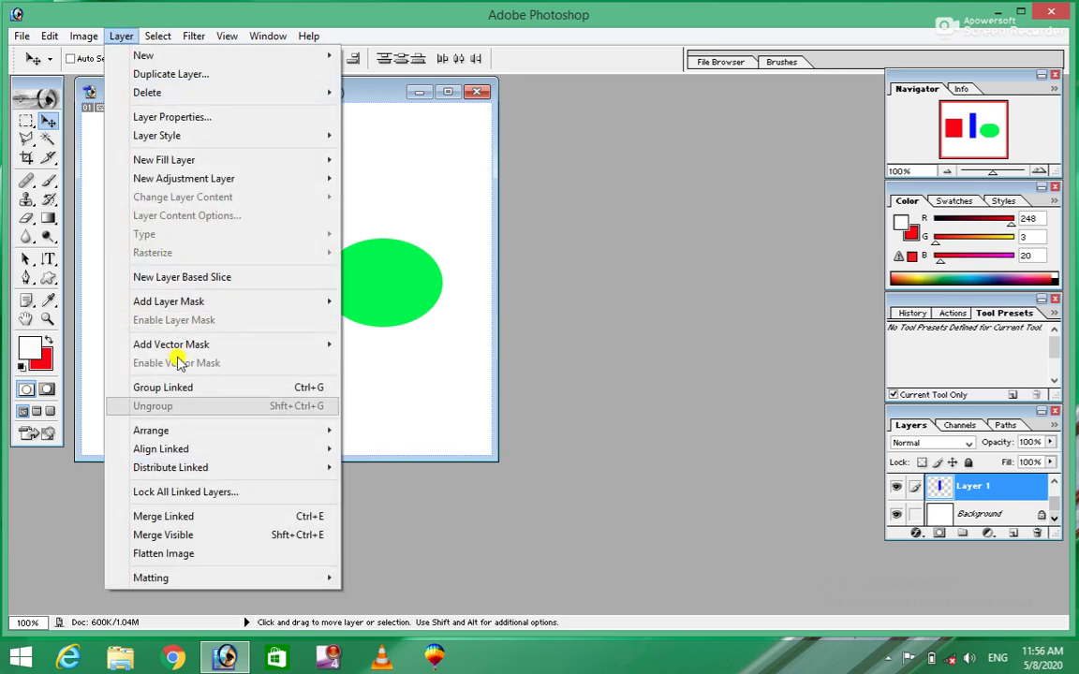
mouse_move(170, 468)
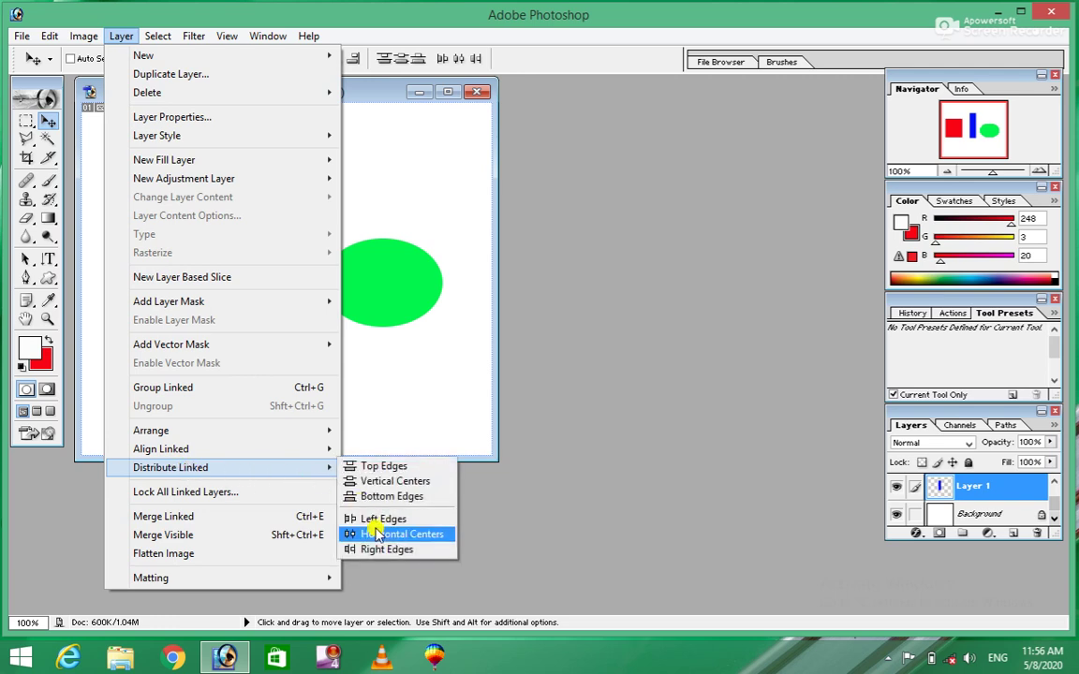
left_click(376, 532)
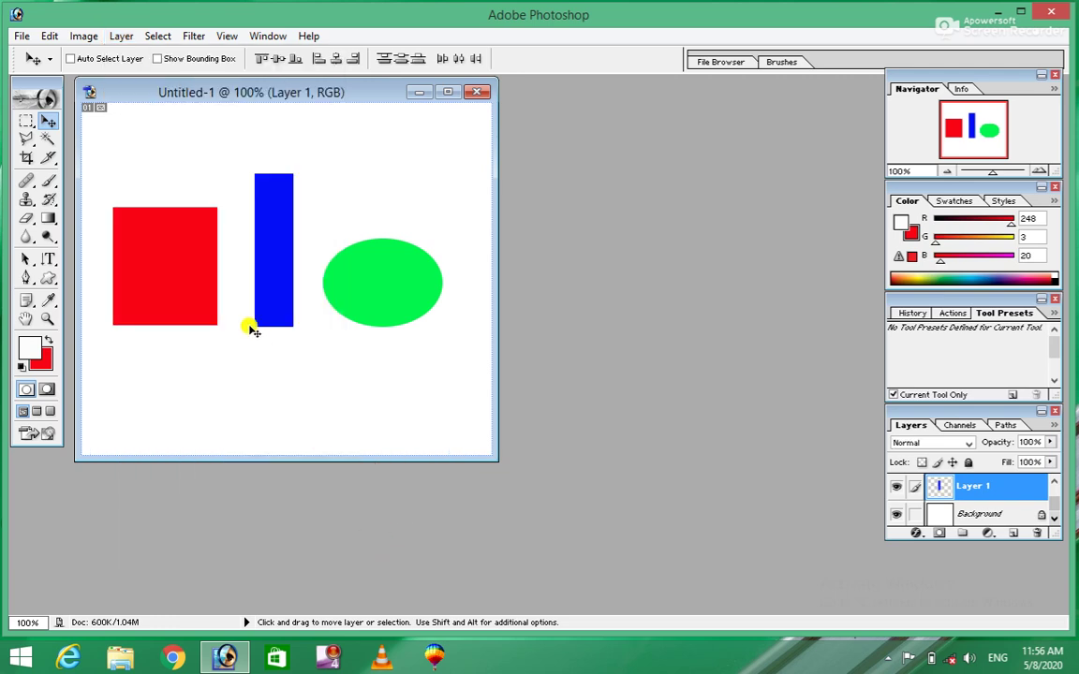
left_click_drag(321, 92, 677, 112)
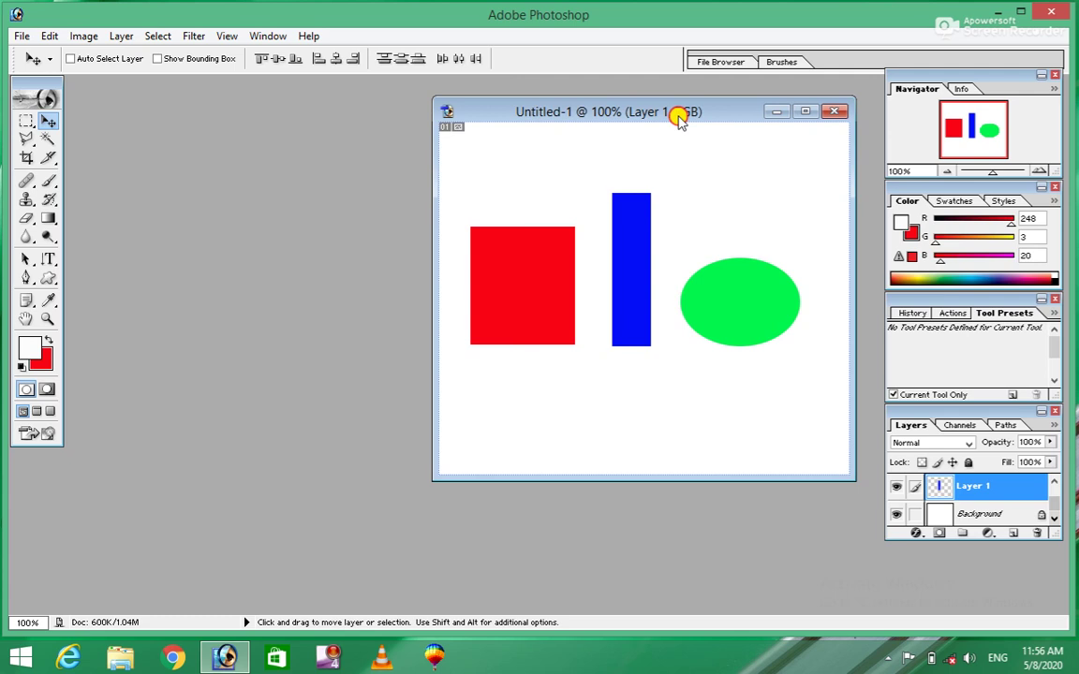
Distribute the linked shapes by bottom edges, then right edges, then vertical centres
left_click(122, 37)
mouse_move(171, 467)
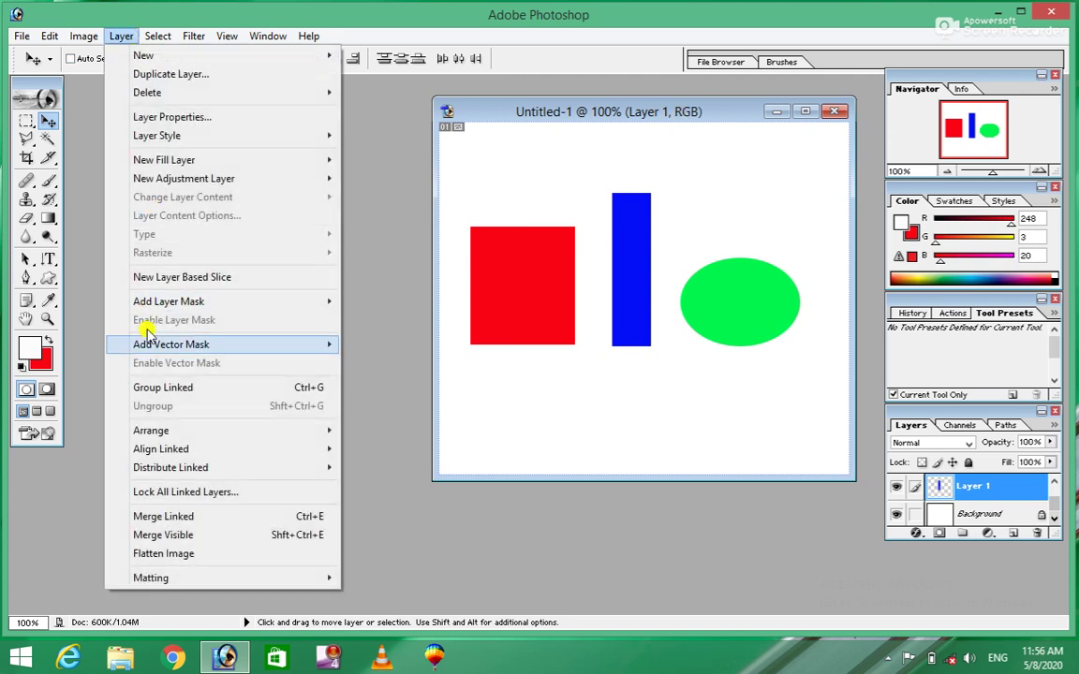
left_click(379, 496)
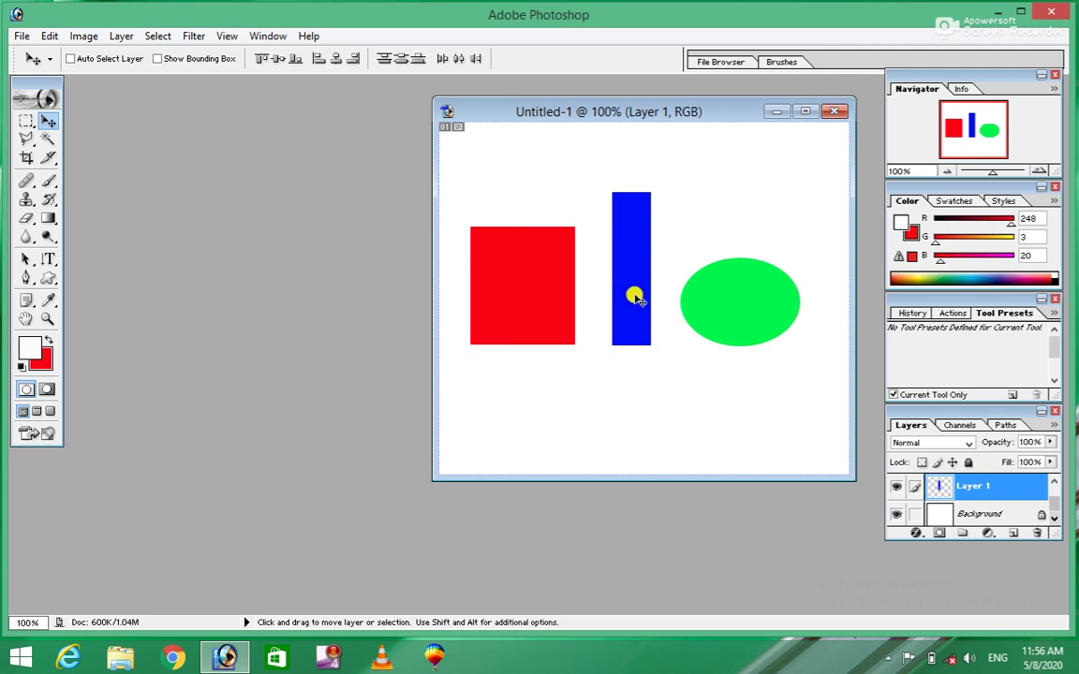
left_click(122, 38)
mouse_move(170, 467)
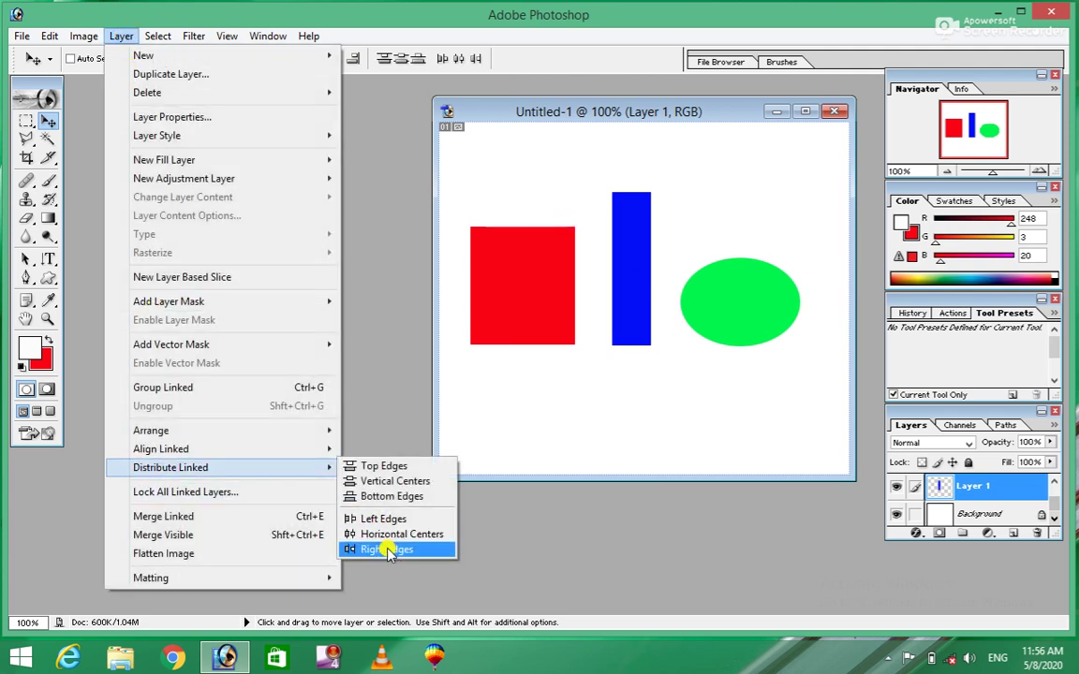
left_click(379, 518)
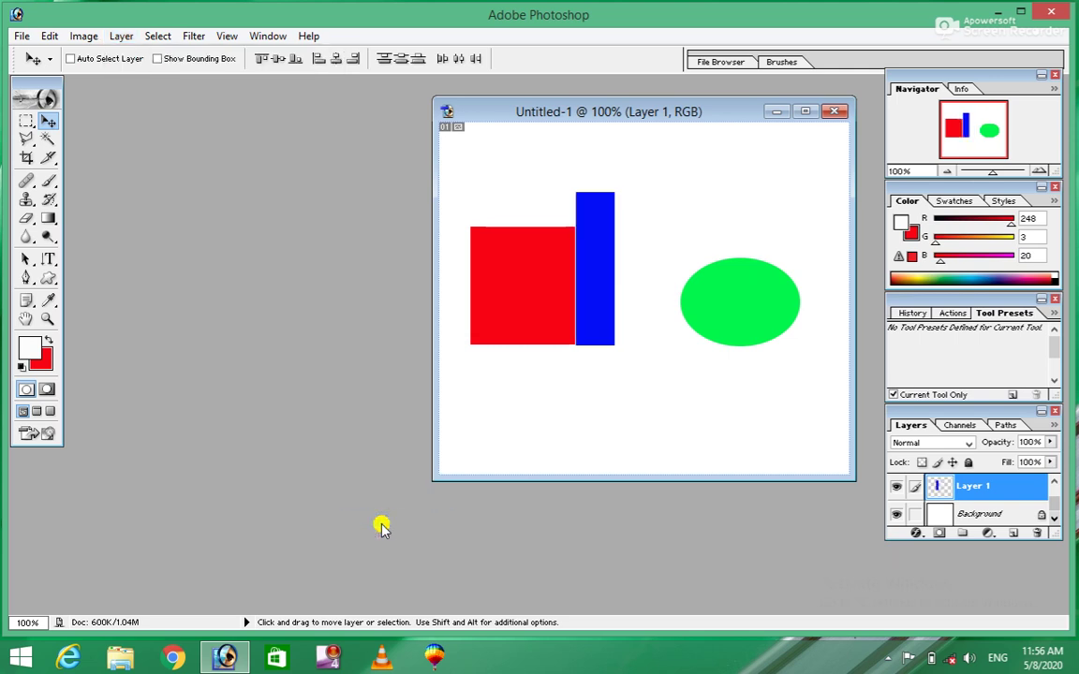
left_click(120, 35)
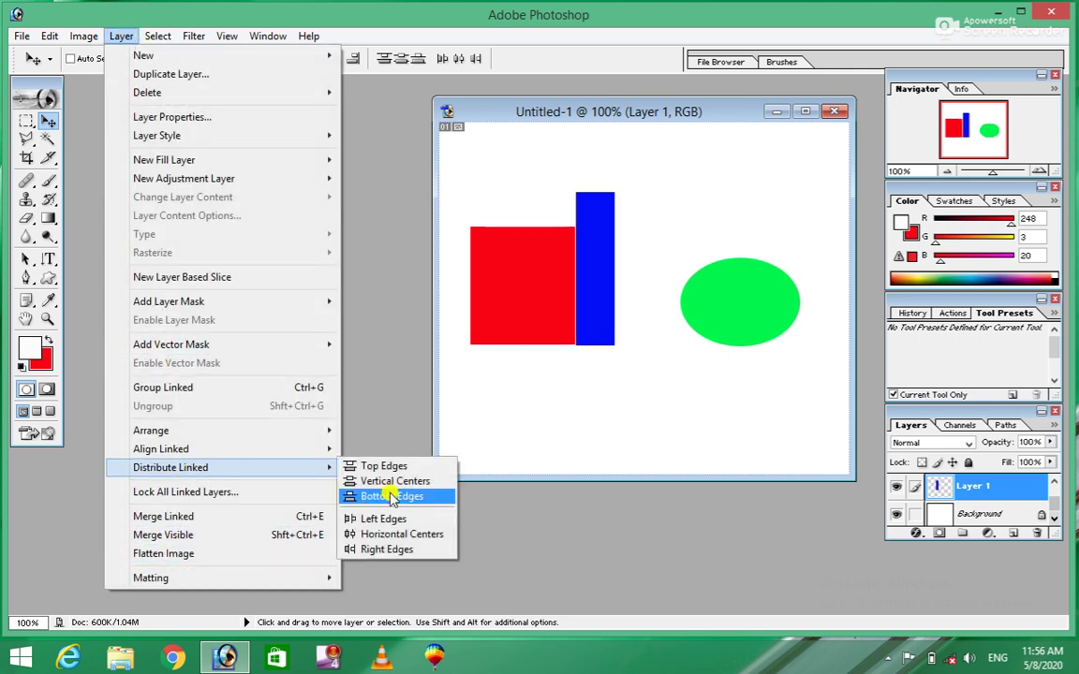
left_click(393, 484)
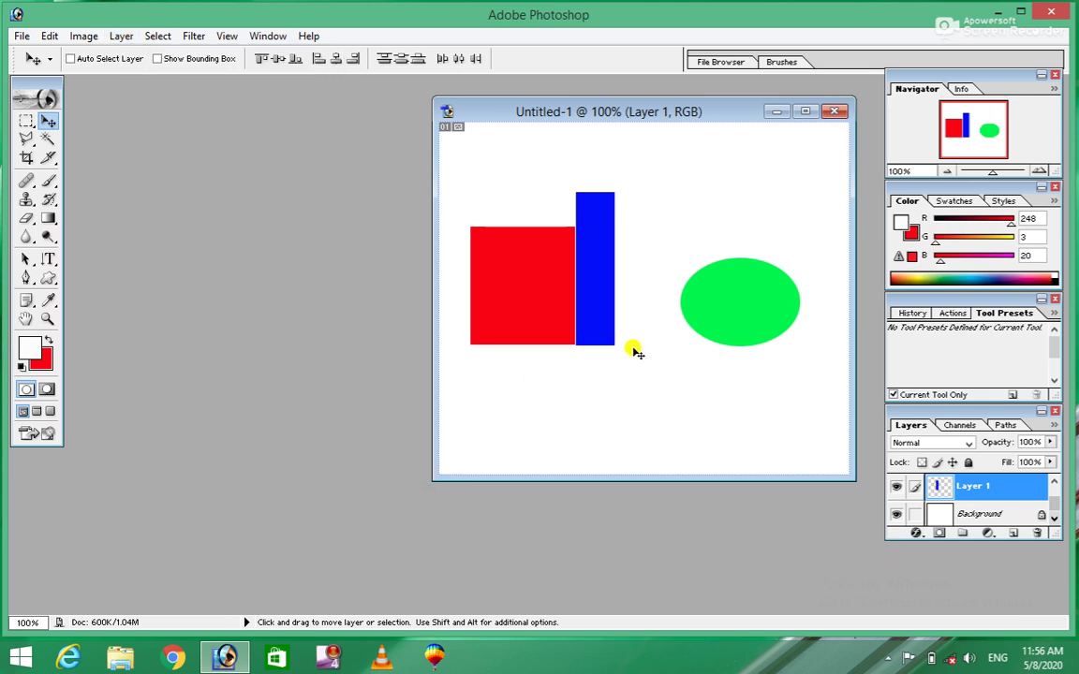
left_click(121, 38)
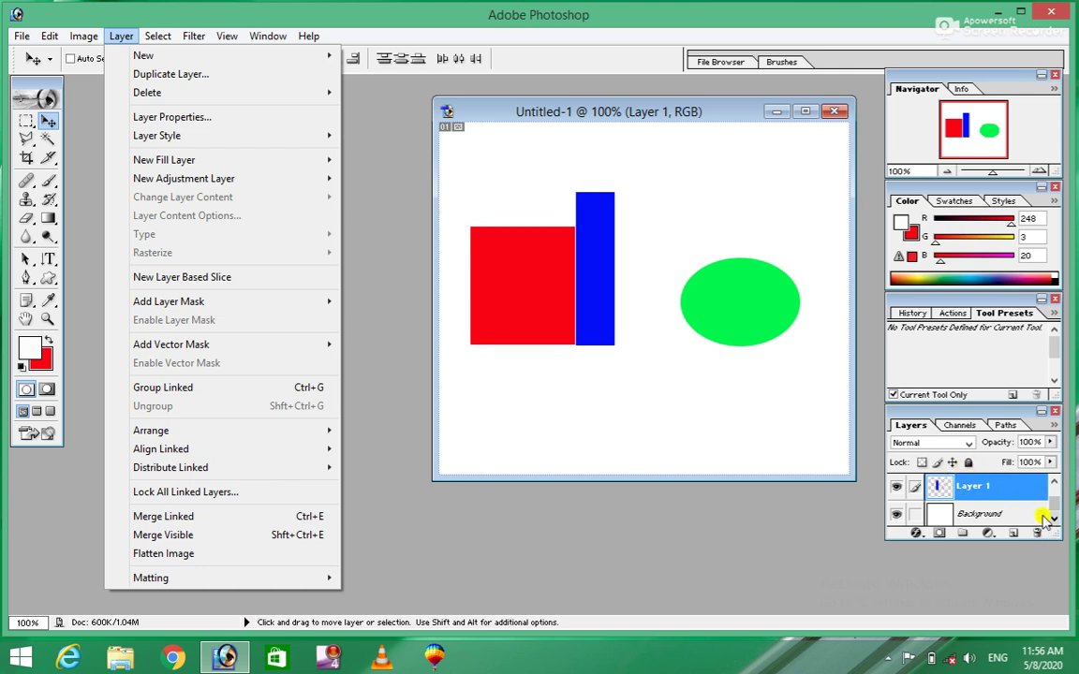
Lock all linked layers with the All option ticked
left_click(218, 493)
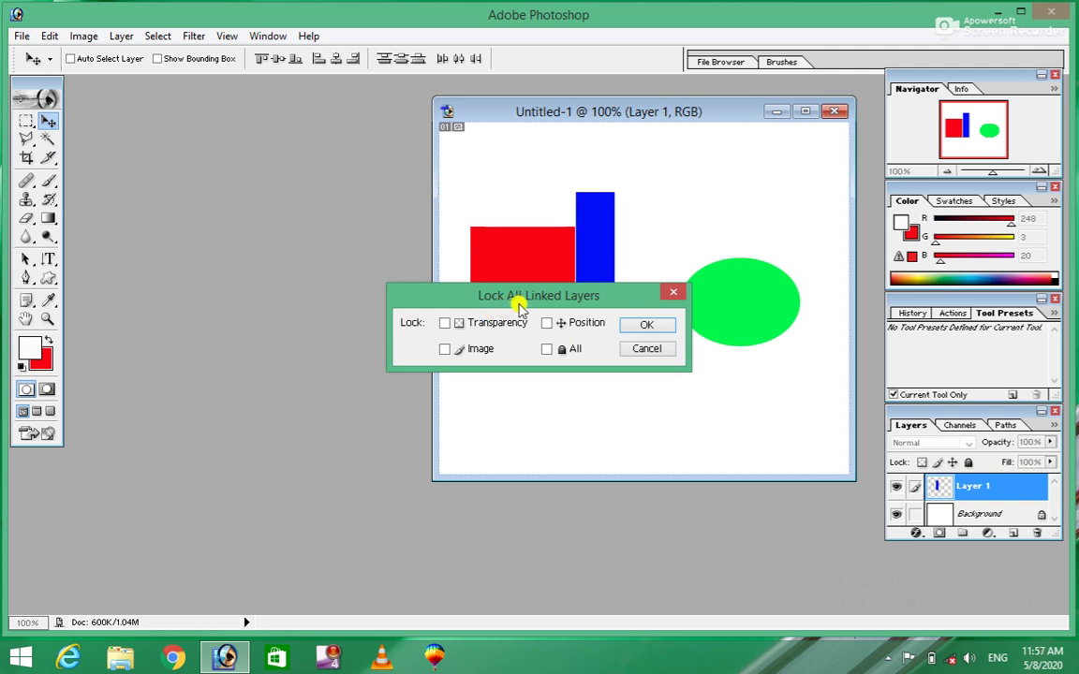
left_click(548, 350)
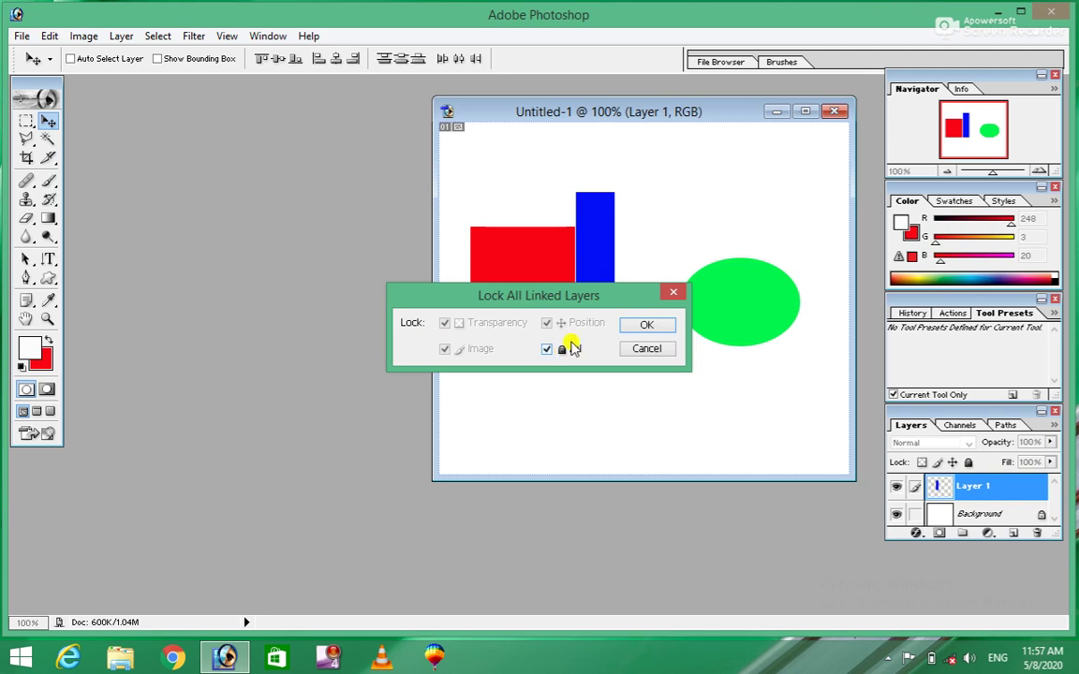
left_click(648, 325)
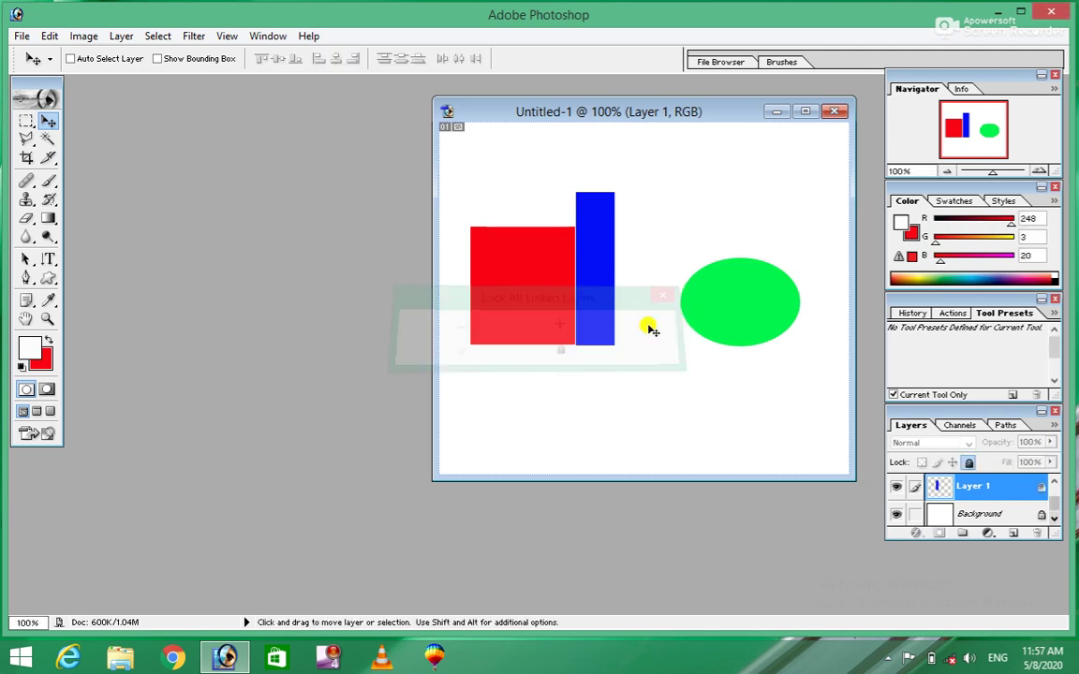
Try editing a locked layer and dismiss the 'layer is locked' error
left_click(1055, 483)
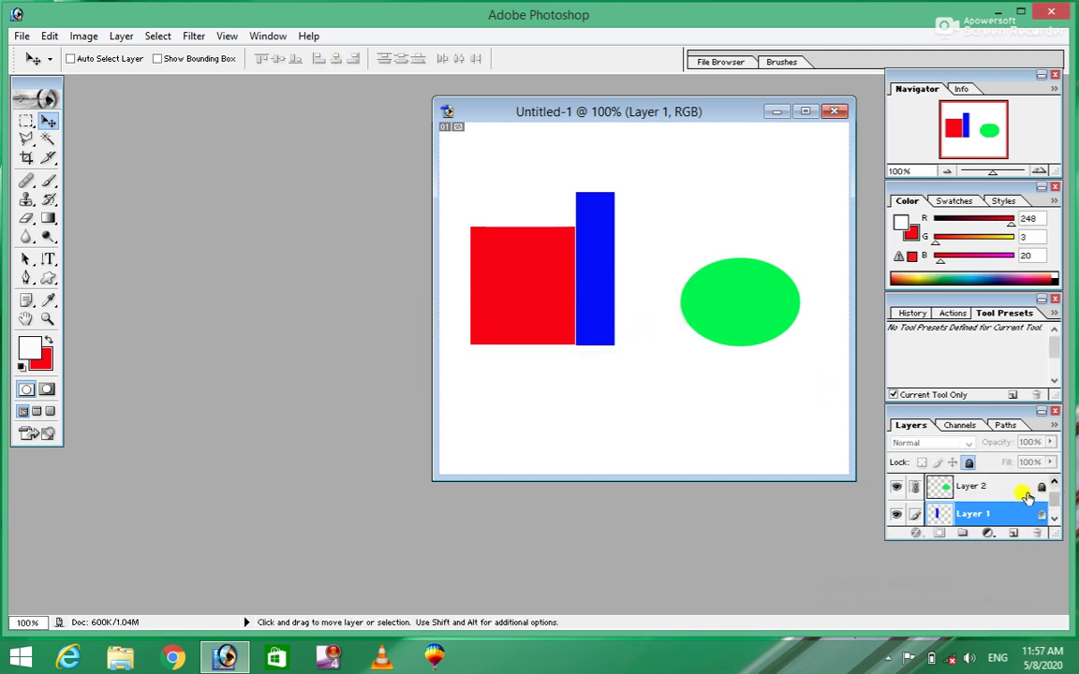
left_click(1053, 518)
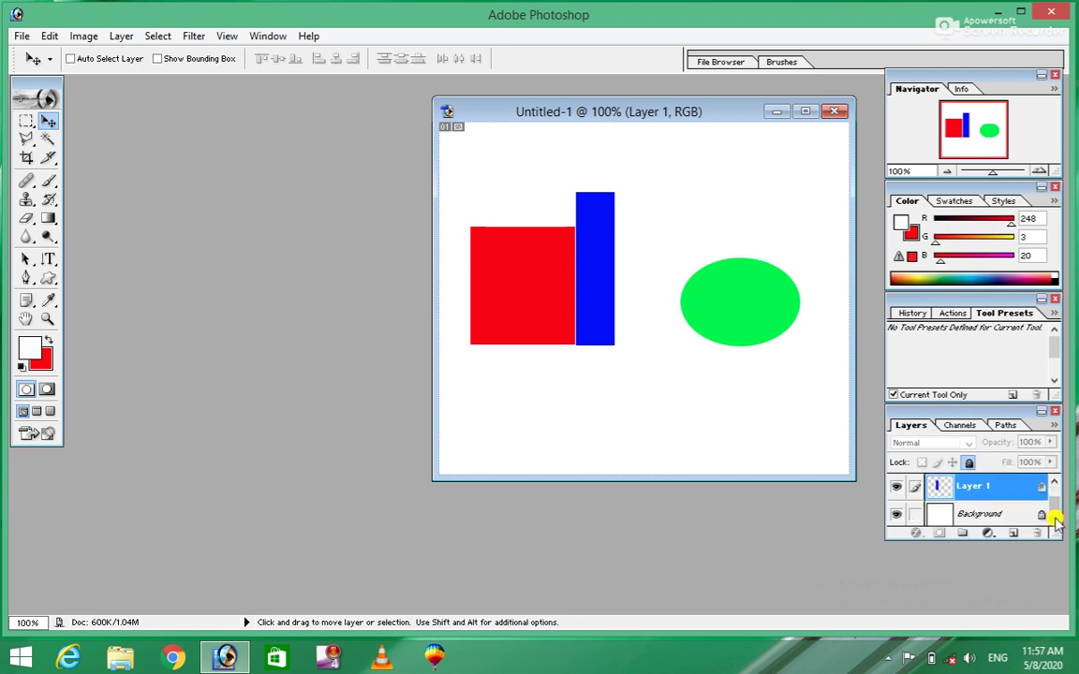
left_click(447, 294)
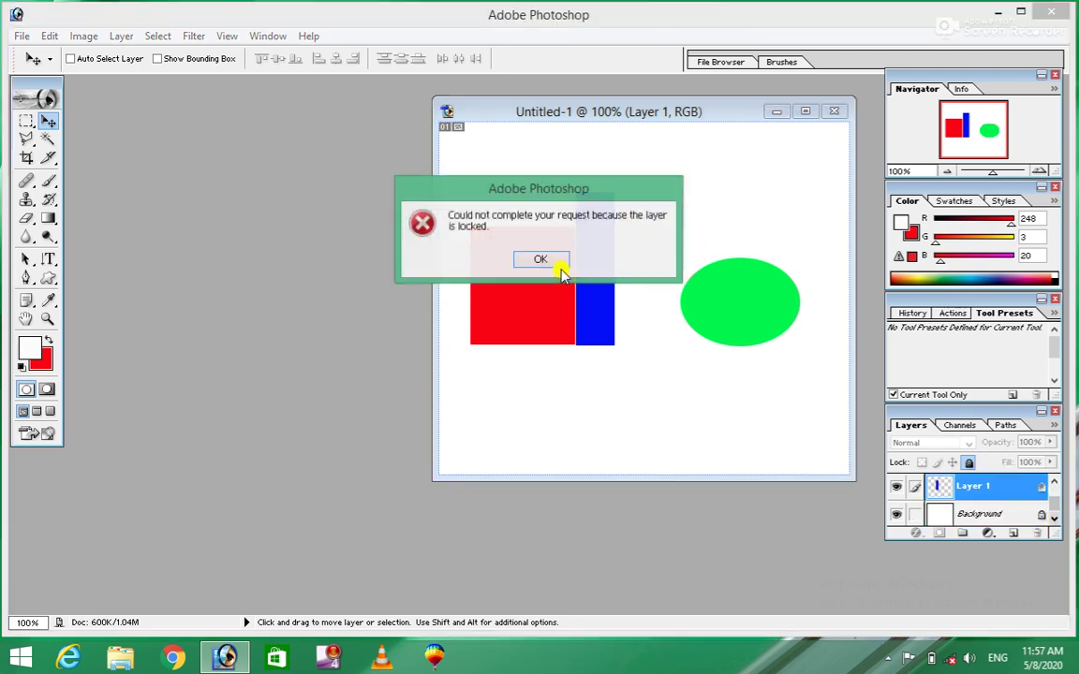
left_click(544, 262)
left_click(117, 36)
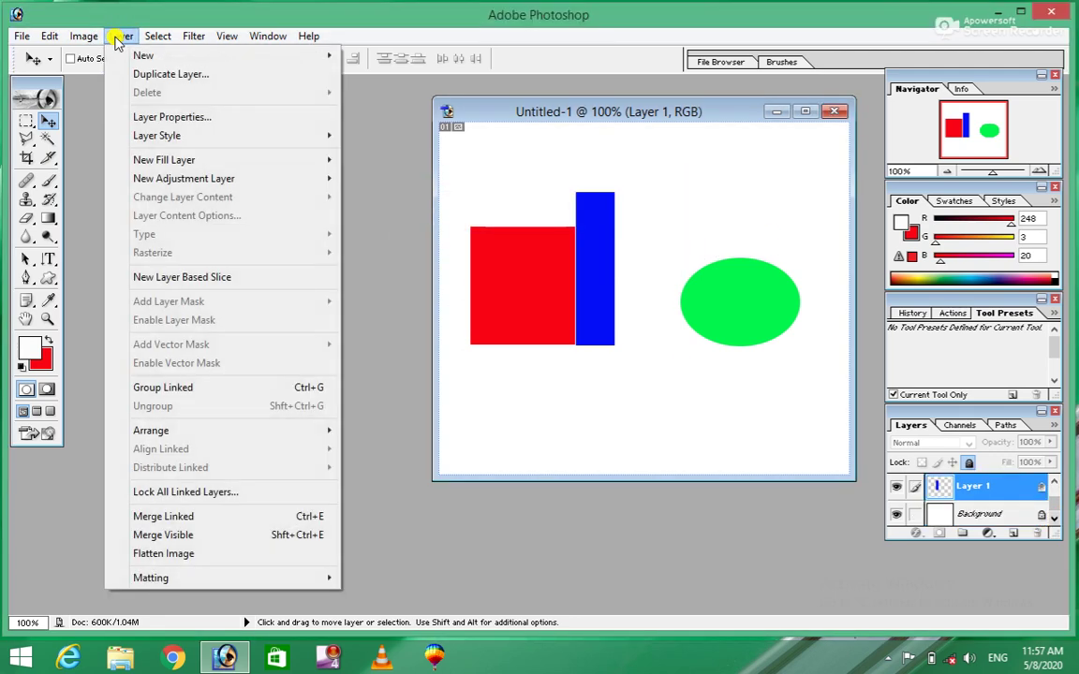
Toggle the All lock on linked layers off, then back on, via Lock All Linked Layers
left_click(173, 492)
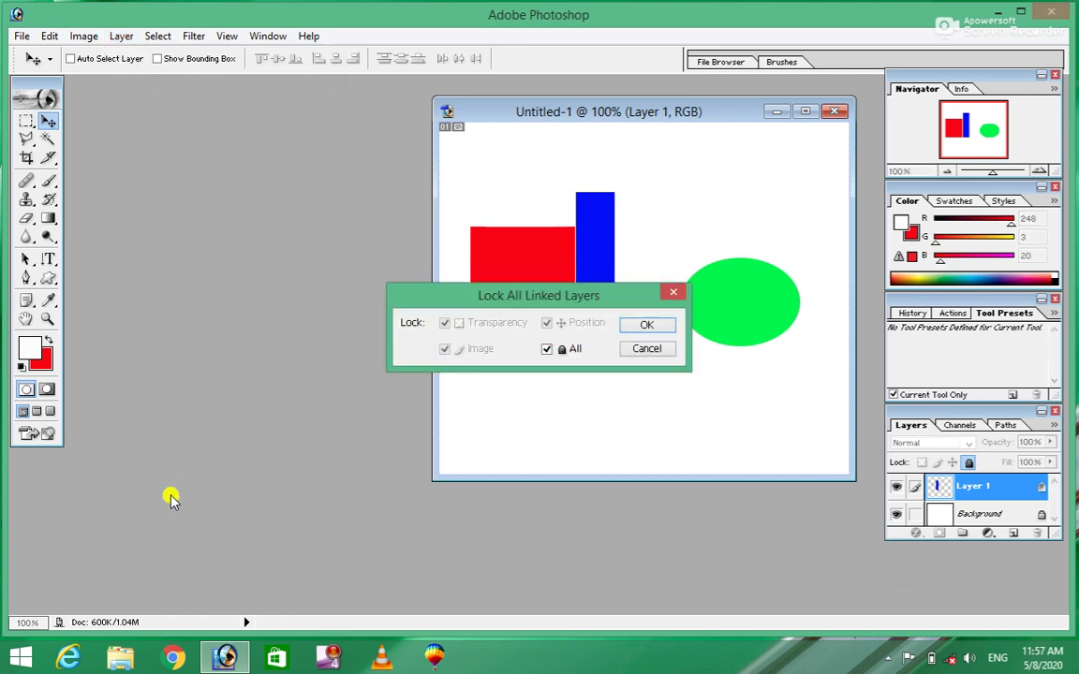
left_click(549, 352)
left_click(644, 326)
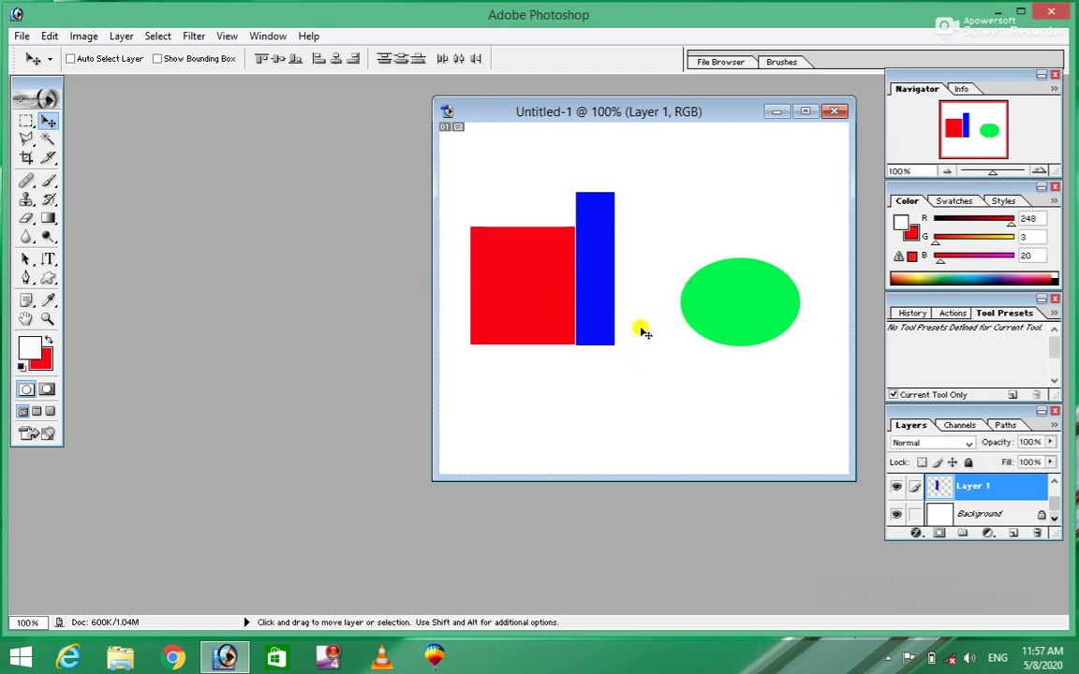
left_click(118, 38)
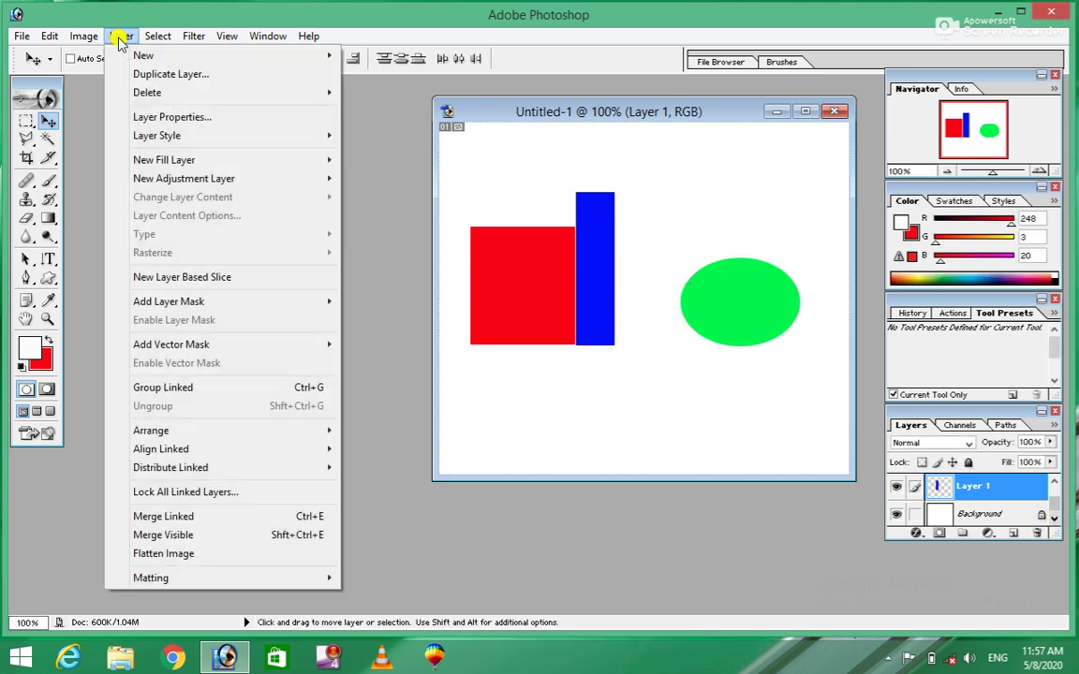
left_click(161, 492)
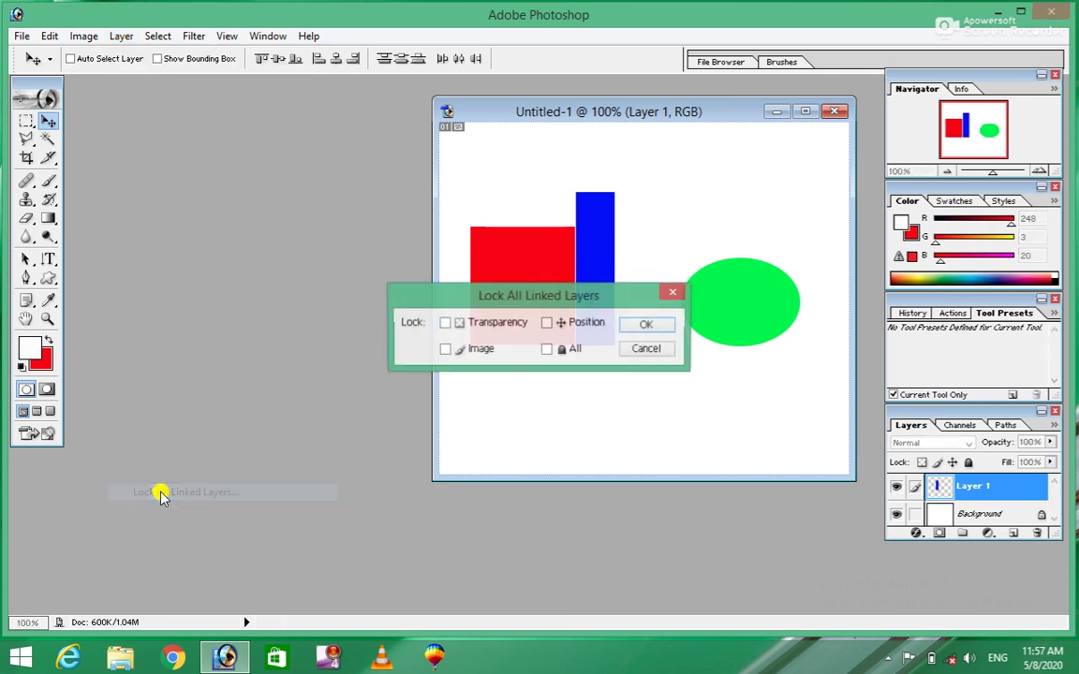
left_click(546, 348)
left_click(647, 324)
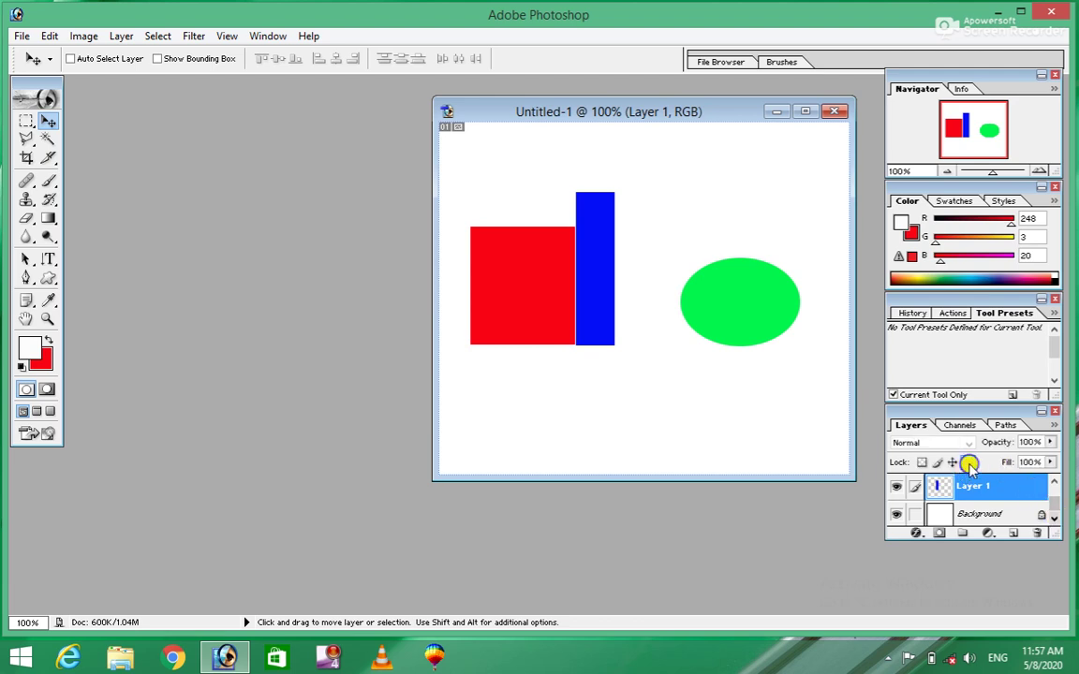
Unlock Layer 2 and Layer 3 individually with the Lock All icon
left_click(1054, 483)
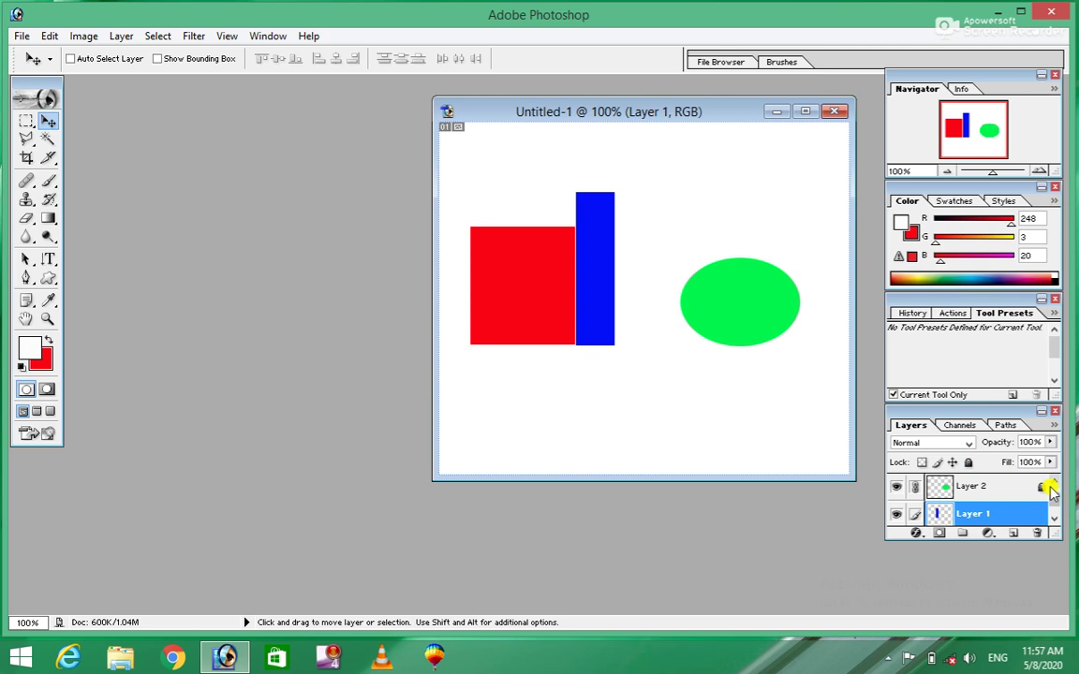
left_click(1025, 490)
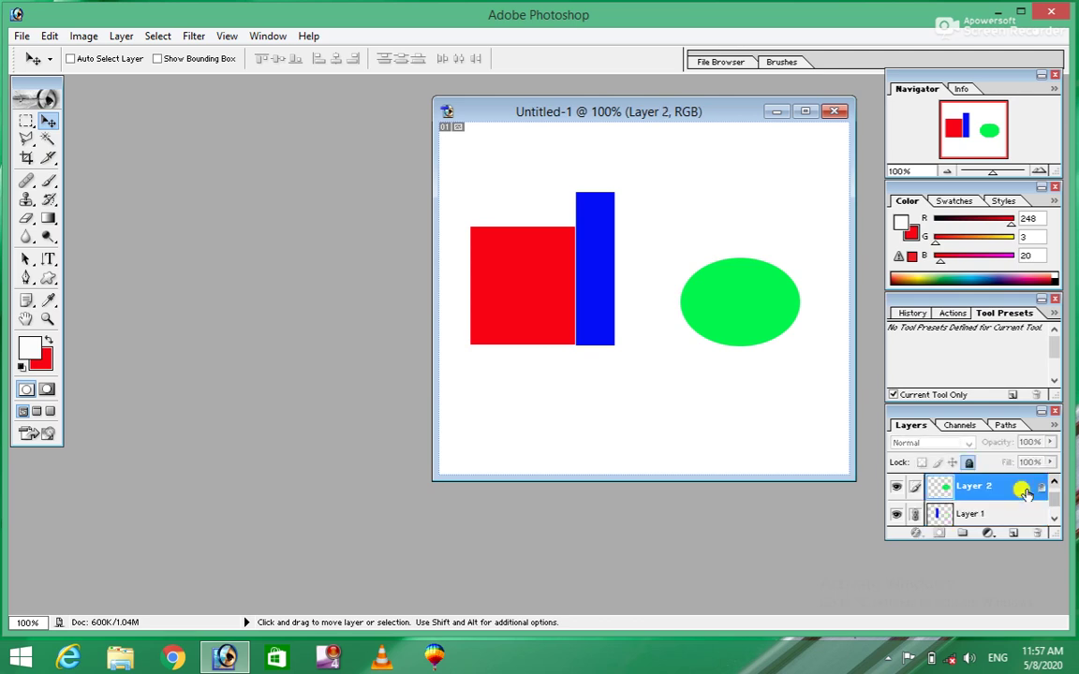
left_click(964, 463)
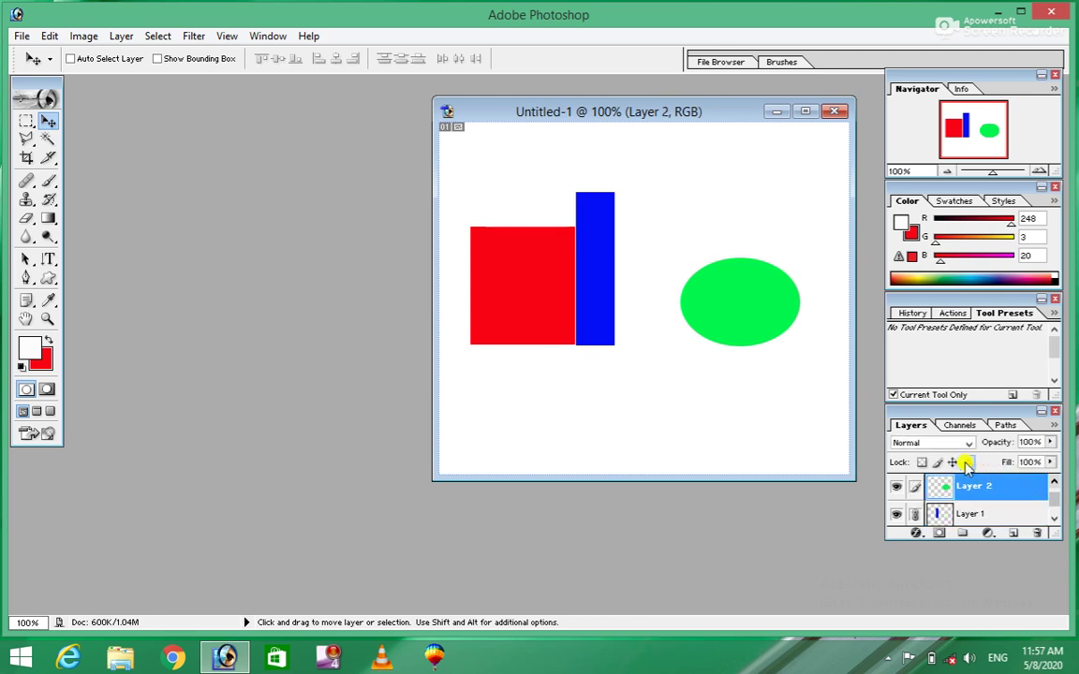
left_click(1054, 482)
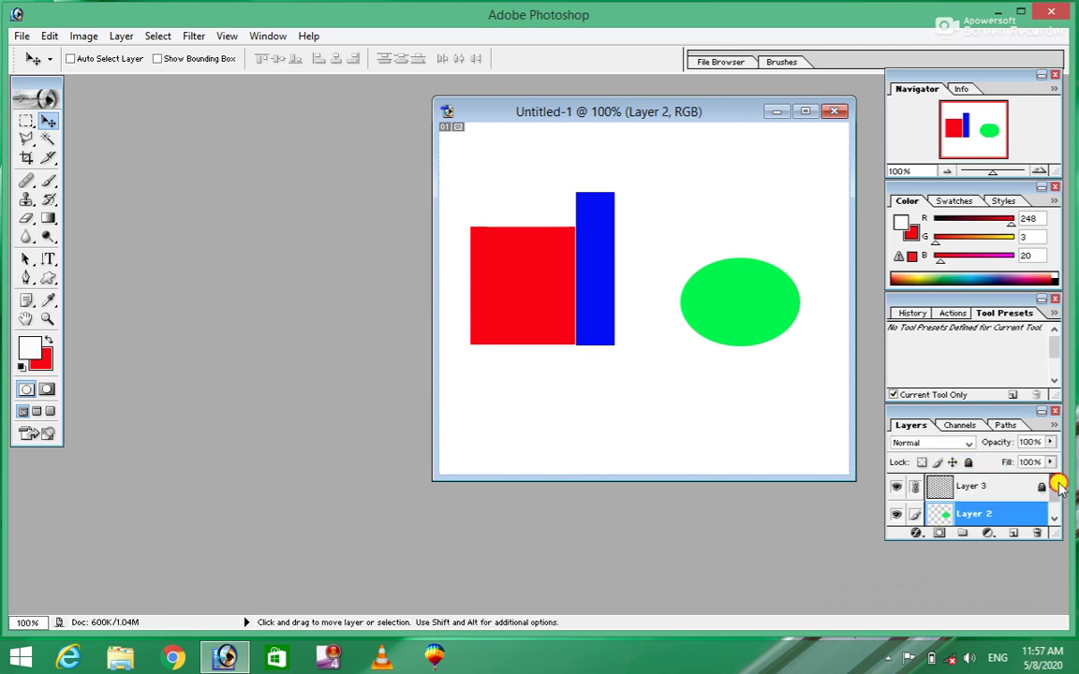
left_click(1011, 486)
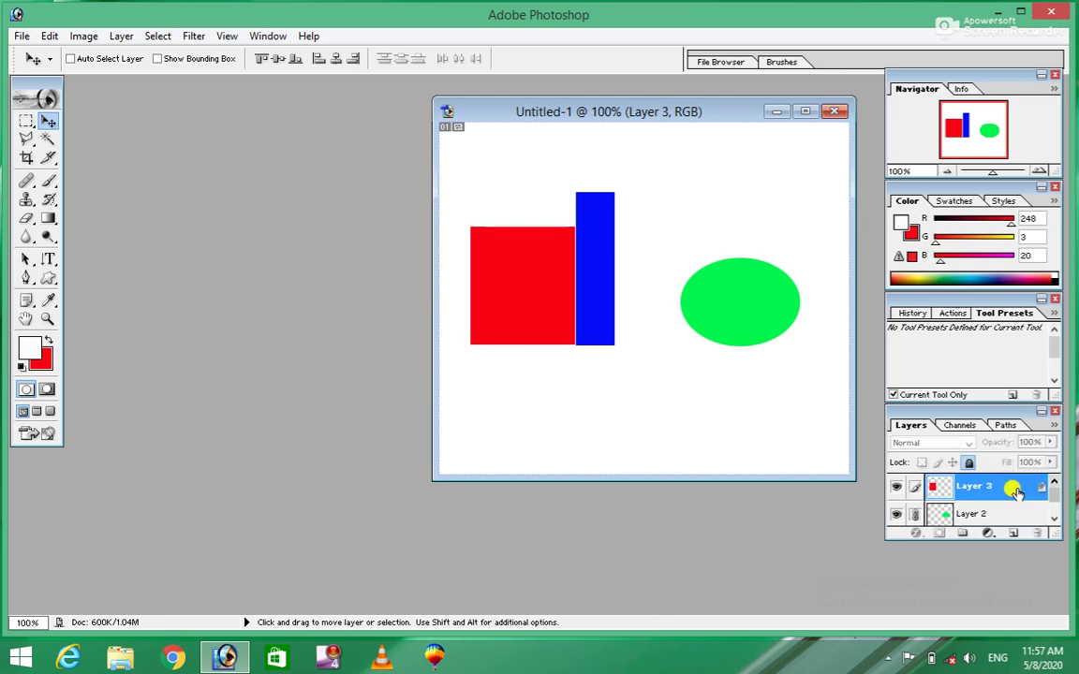
left_click(966, 463)
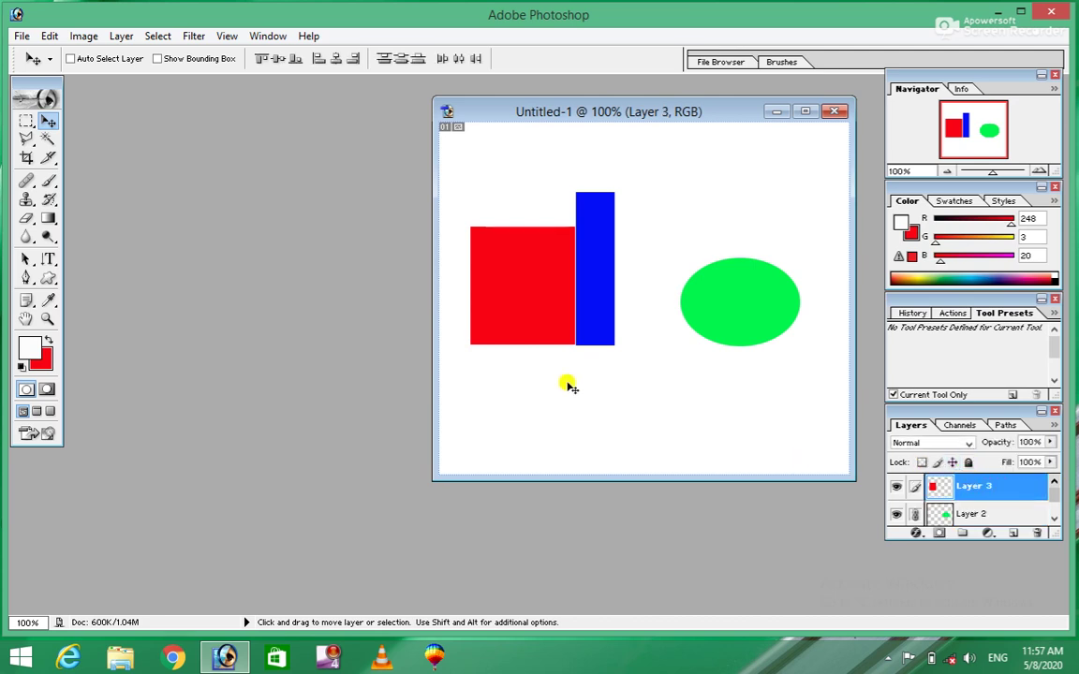
Shift the document window left and nudge the linked shapes up slightly
left_click_drag(656, 110, 445, 118)
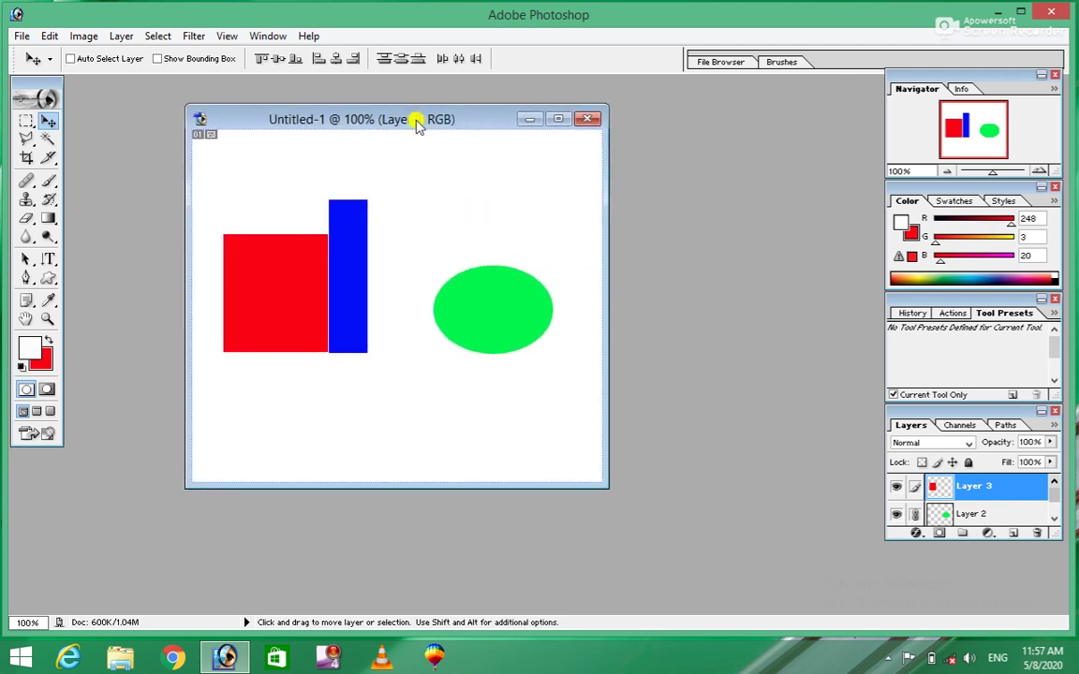
mouse_move(477, 349)
left_mouse_down()
mouse_move(474, 327)
mouse_move(470, 354)
left_mouse_up()
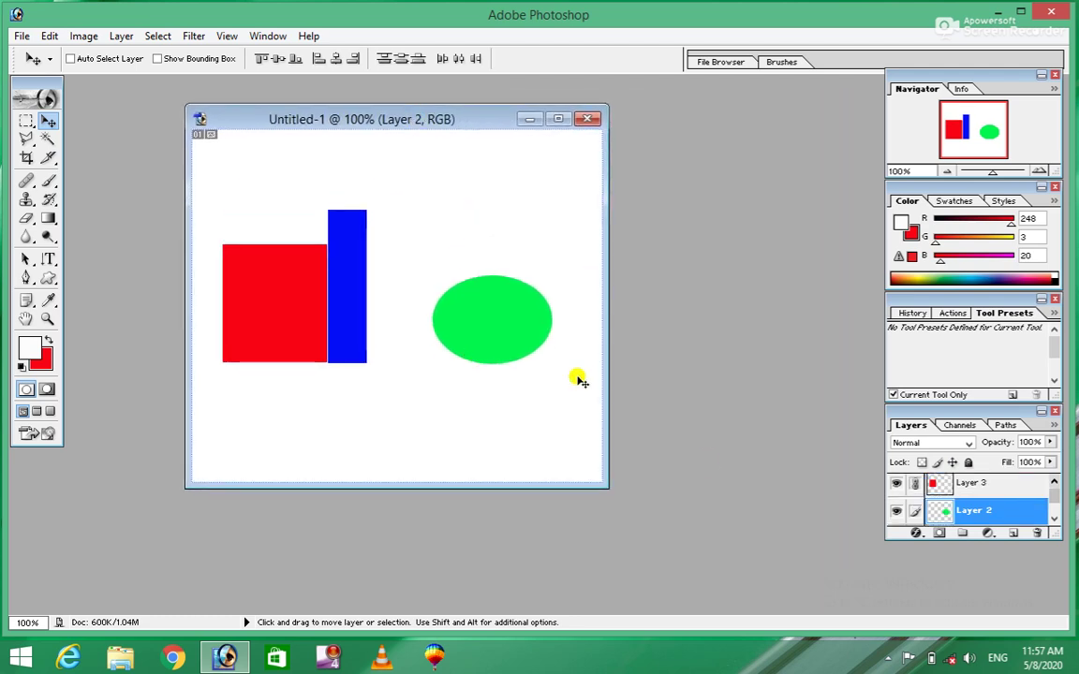
left_click(120, 34)
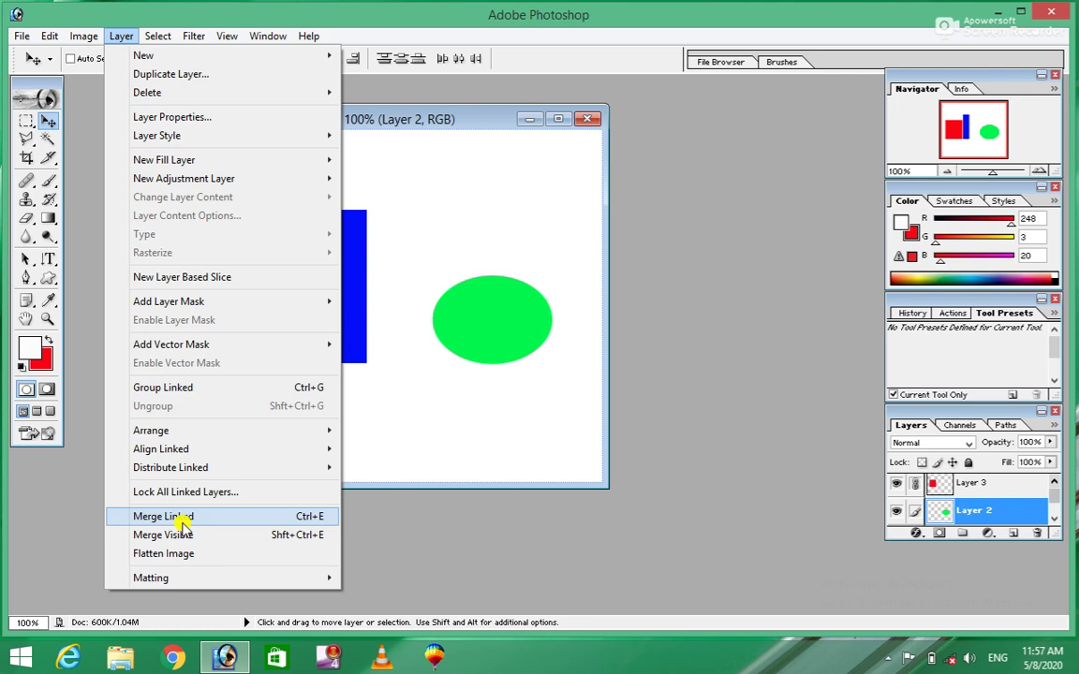
left_click(913, 485)
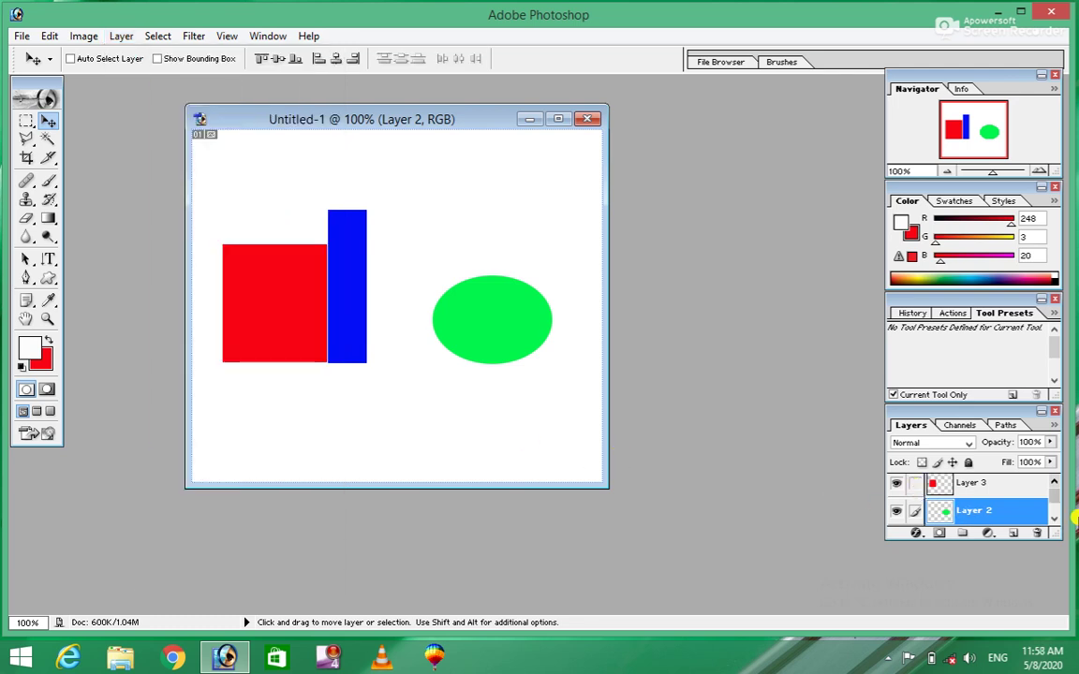
left_click_drag(1058, 499, 1055, 482)
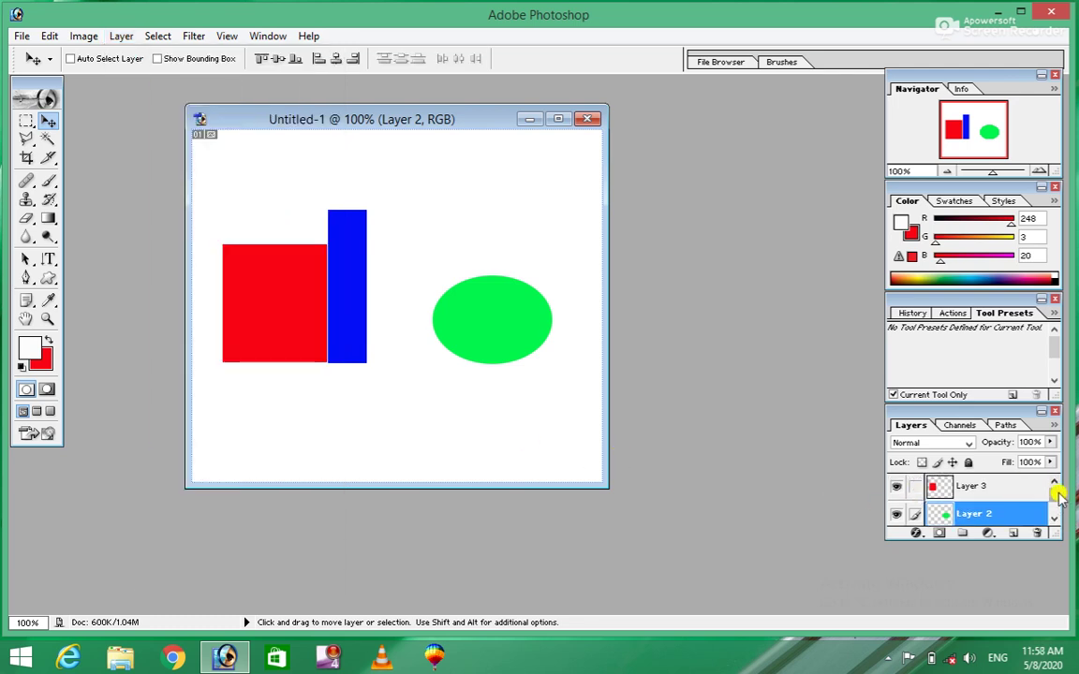
scroll(1058, 496, "down", 2)
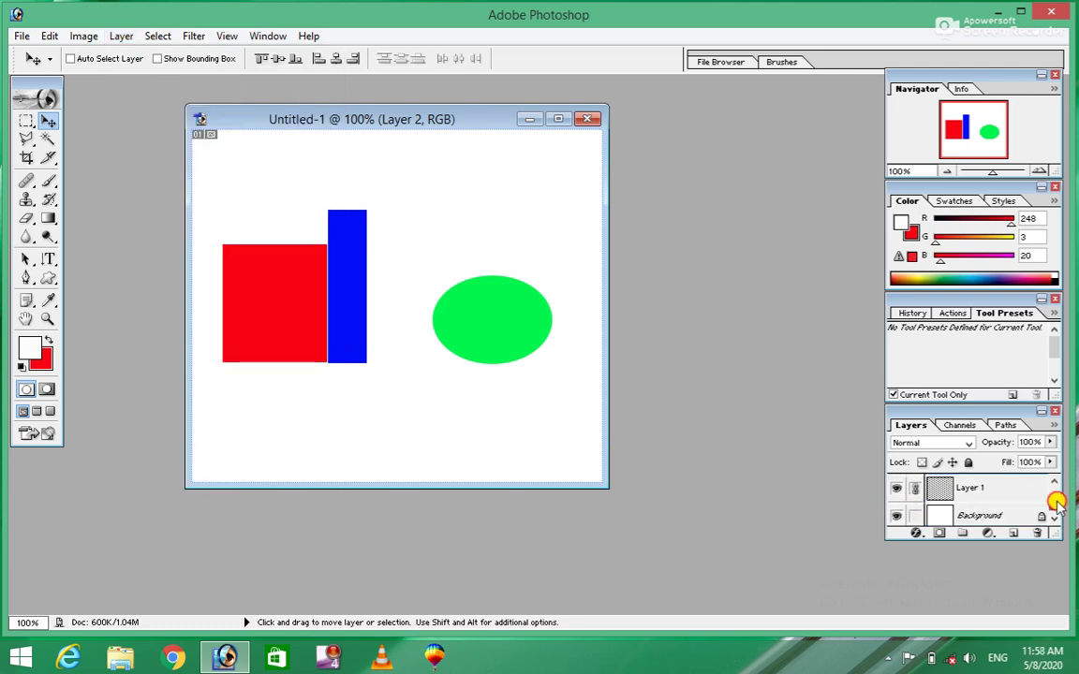
Unlink the layers and move the blue bar right, red square up, green ellipse up
left_click(913, 488)
left_click_drag(346, 273, 383, 288)
left_click_drag(275, 306, 287, 245)
left_click_drag(500, 330, 500, 242)
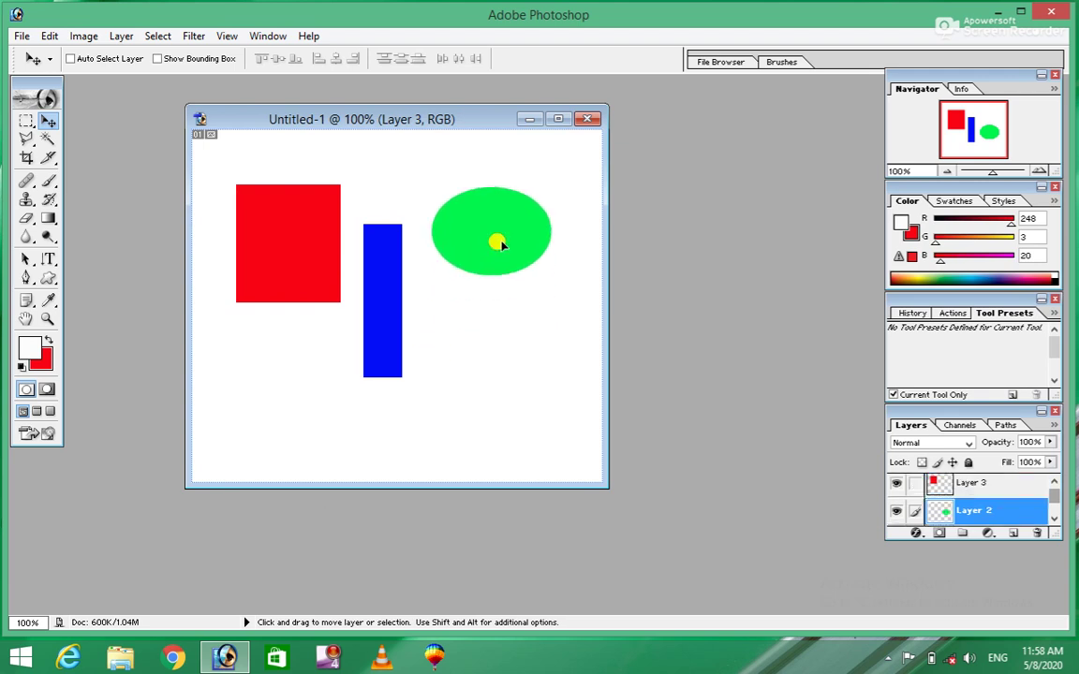
Merge Layer 2 down into Layer 1 and nudge the blue bar and ellipse up
left_click(122, 36)
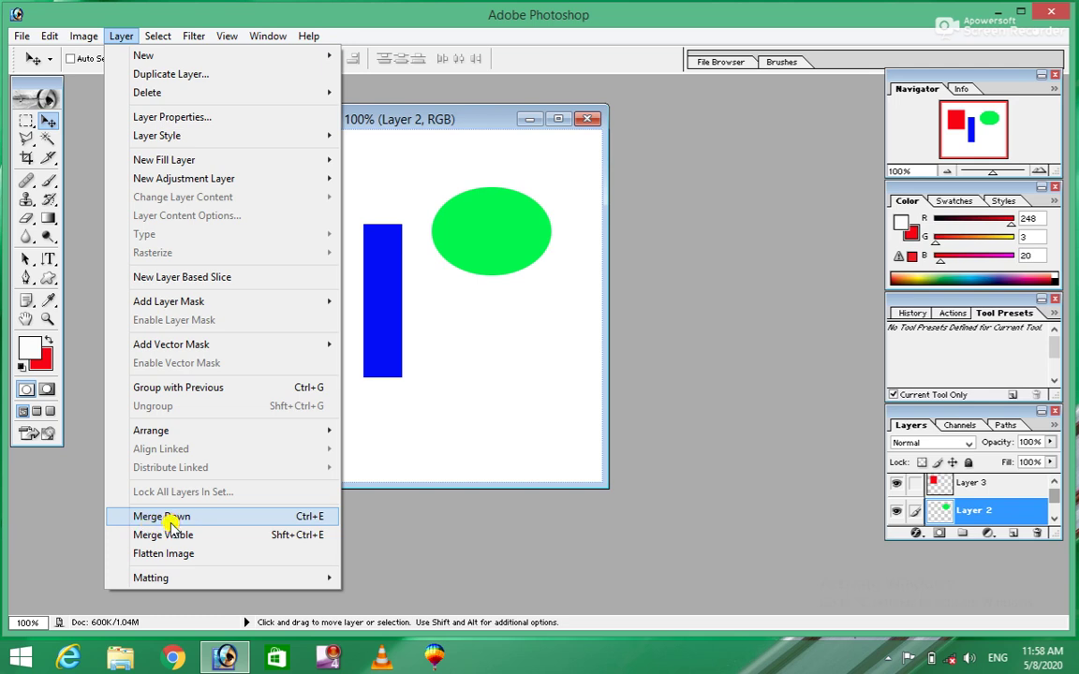
left_click(170, 520)
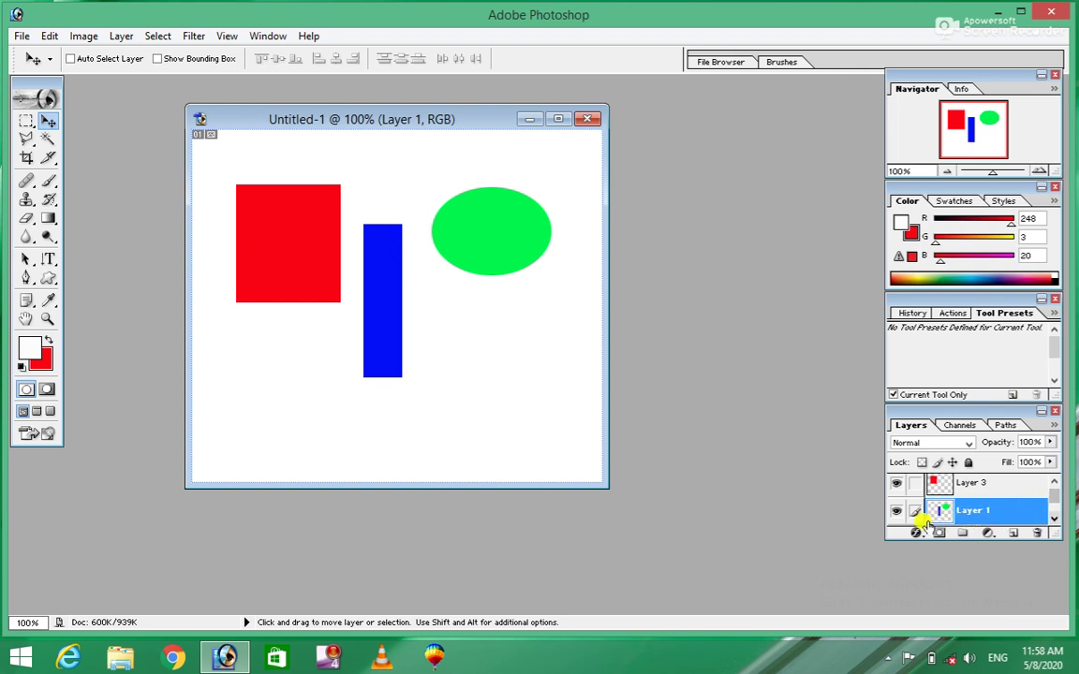
left_click_drag(379, 294, 378, 271)
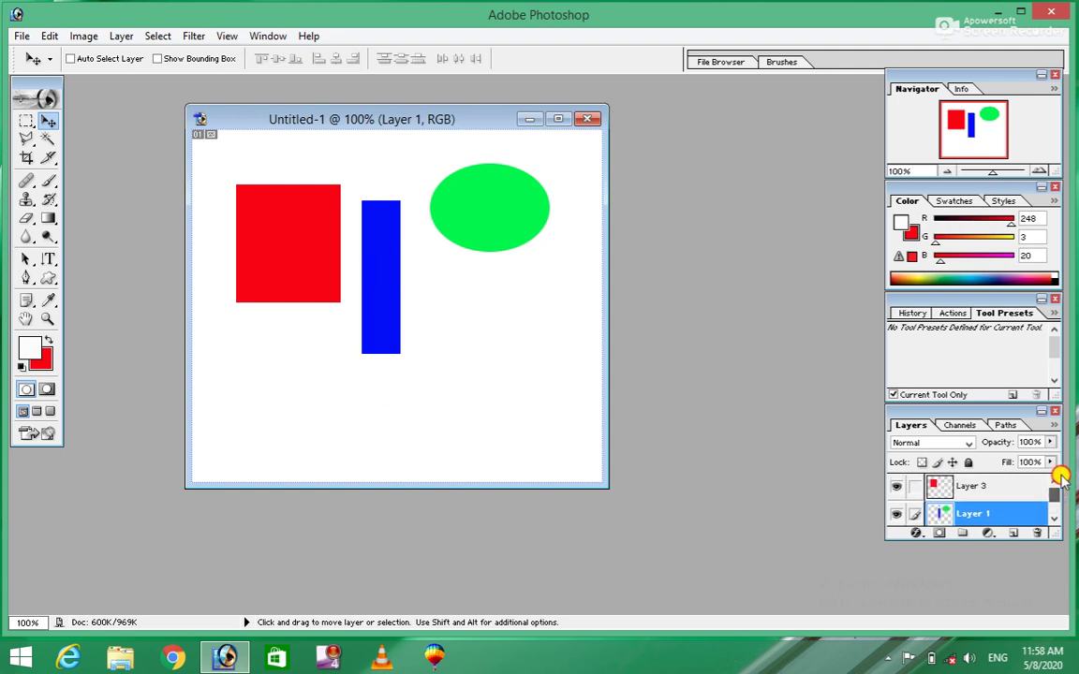
scroll(1055, 501, "down", 1)
left_click_drag(1061, 511, 1059, 494)
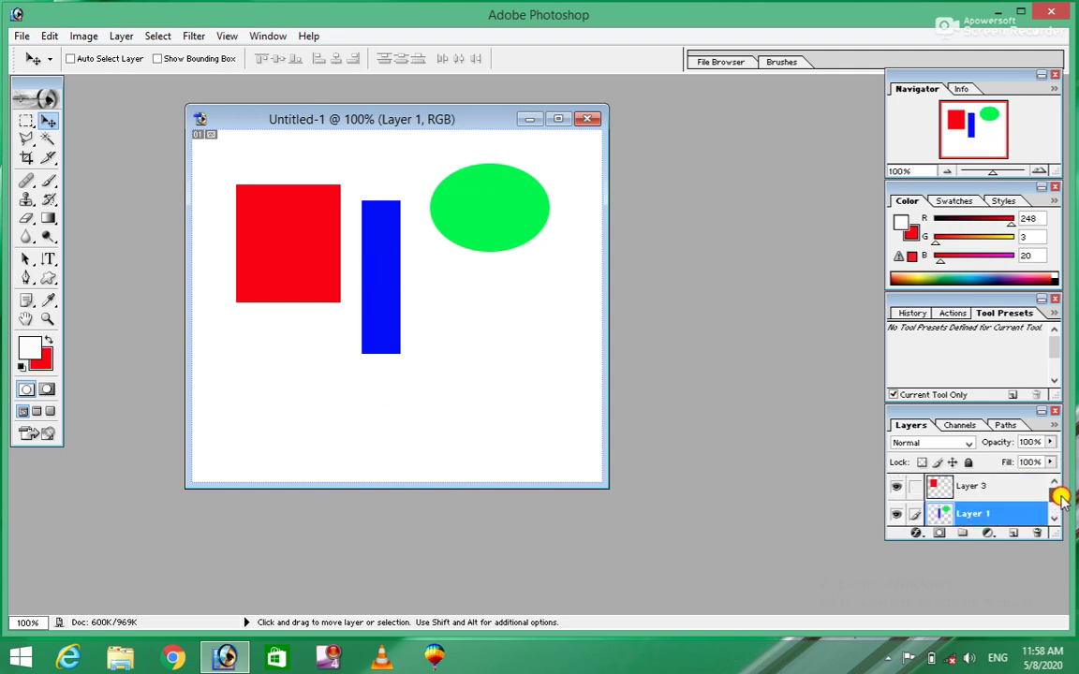
Merge Layer 1 into the Background and link Layer 3 to it
left_click(84, 36)
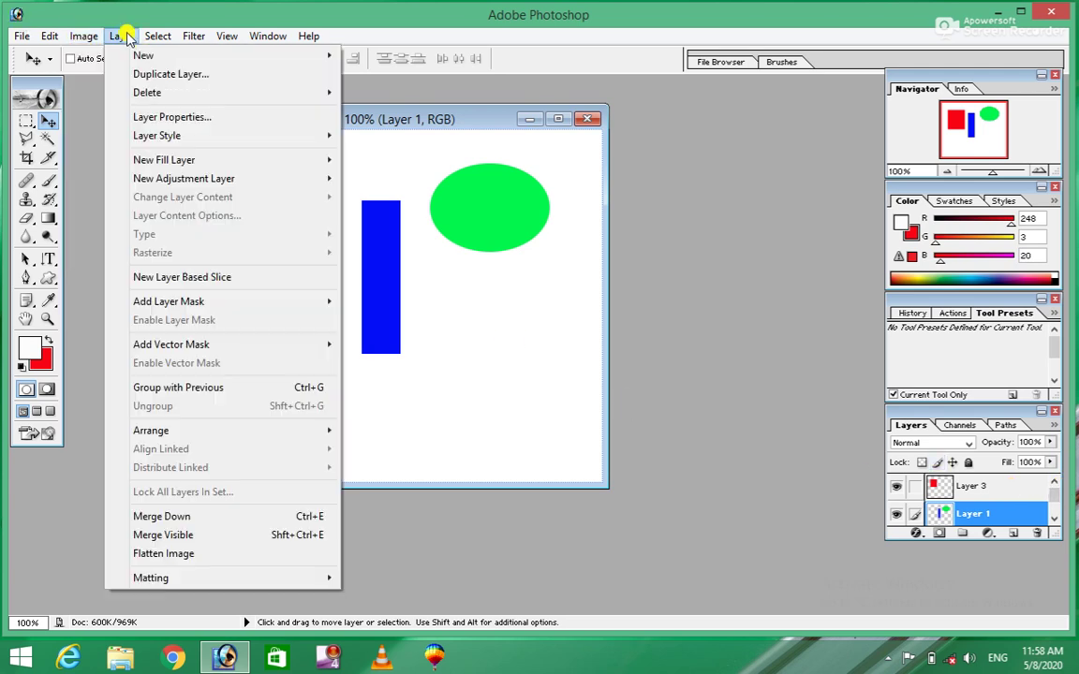
mouse_move(121, 35)
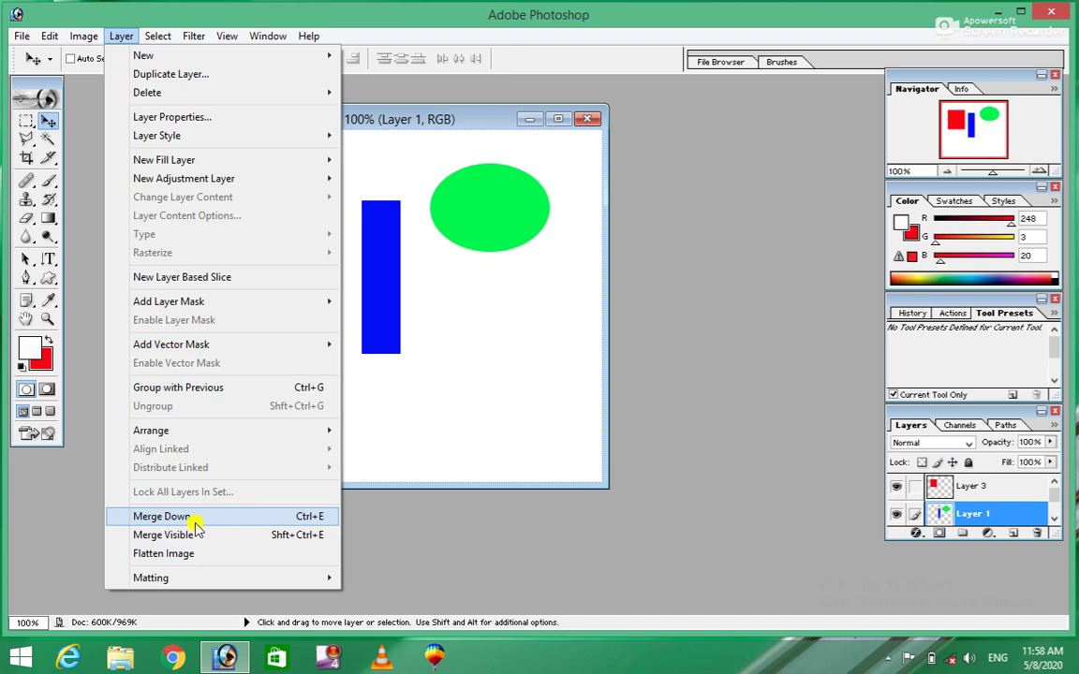
left_click(192, 516)
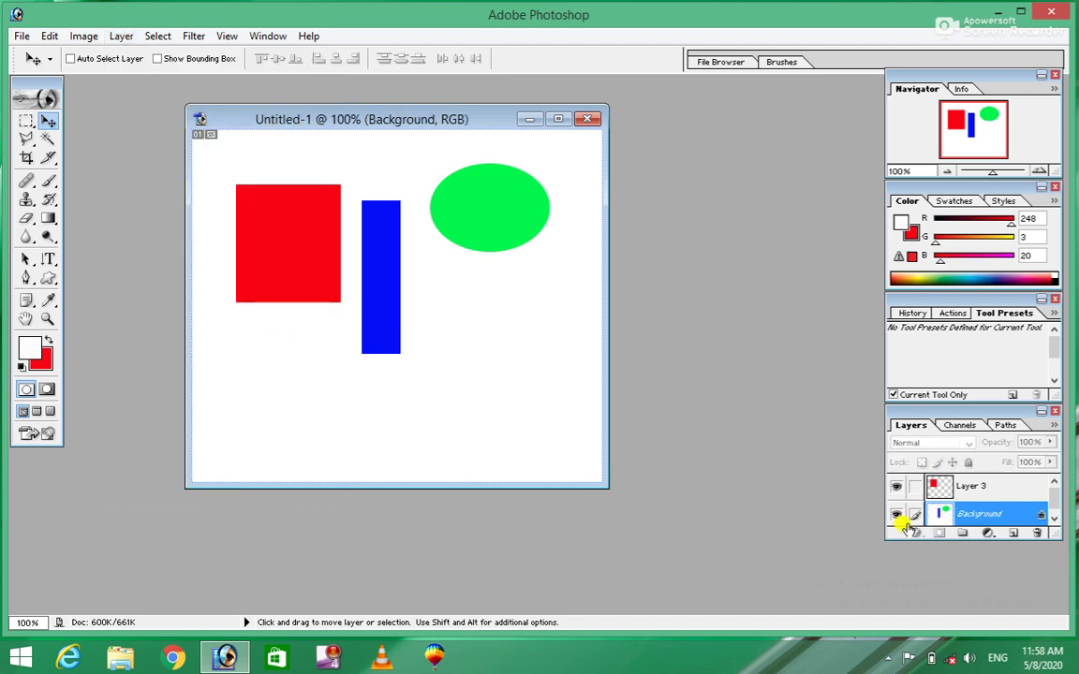
left_click(915, 487)
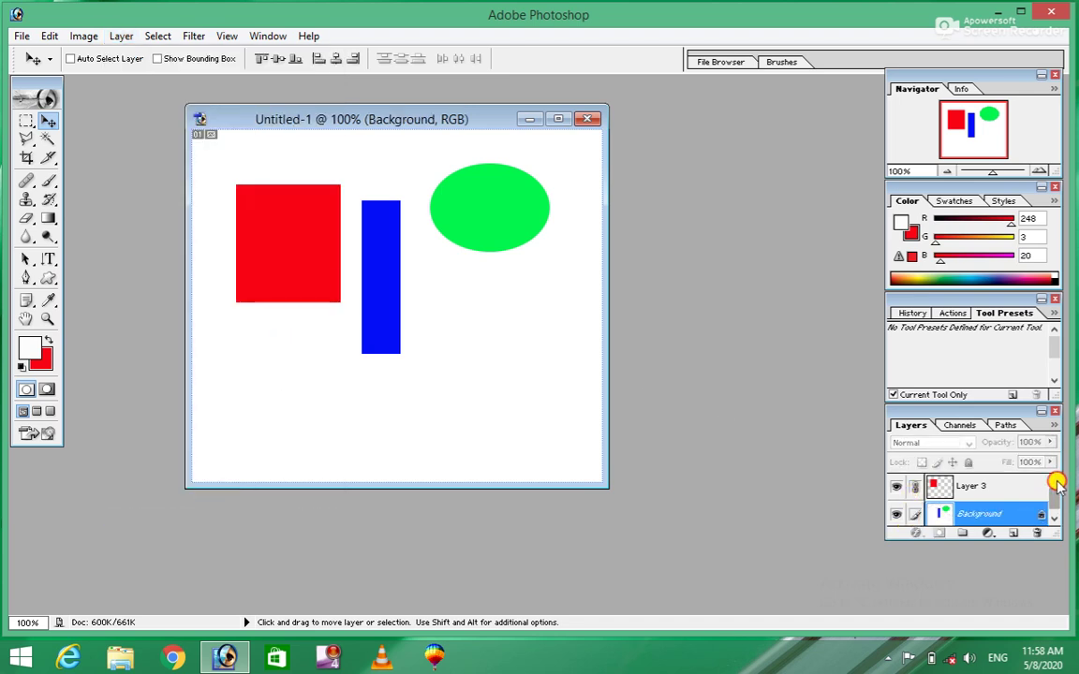
left_click_drag(1054, 494, 1056, 503)
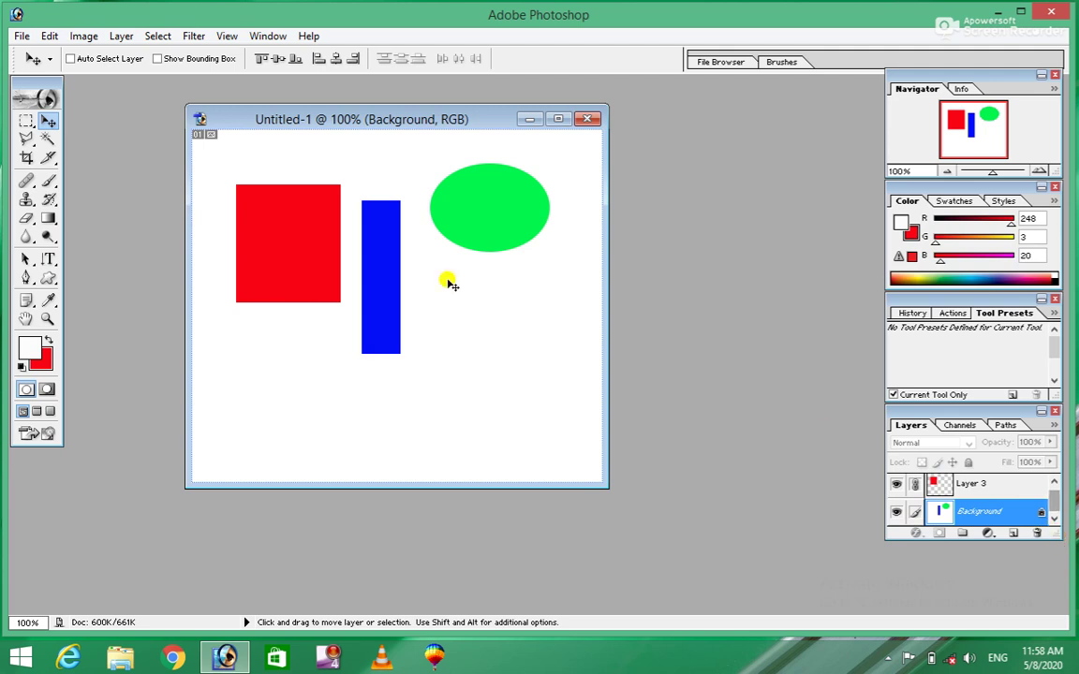
left_click(121, 37)
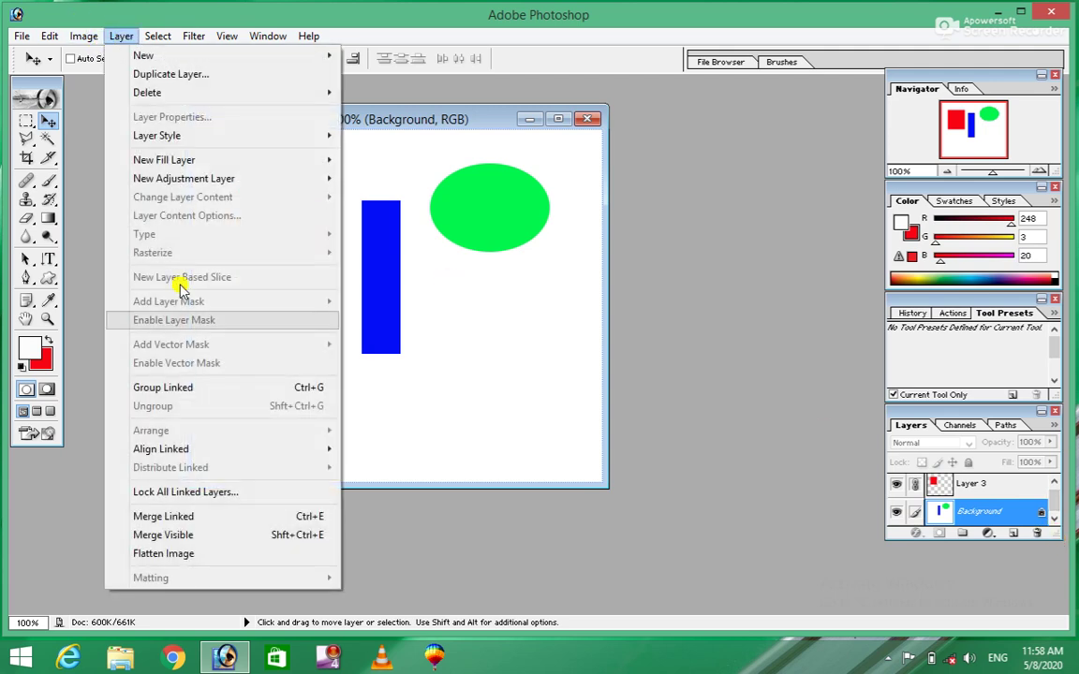
Attempt Merge Linked on the locked Background, dismiss both lock errors, then undo with Ctrl+Alt+Z
left_click(183, 518)
left_click_drag(401, 245, 385, 213)
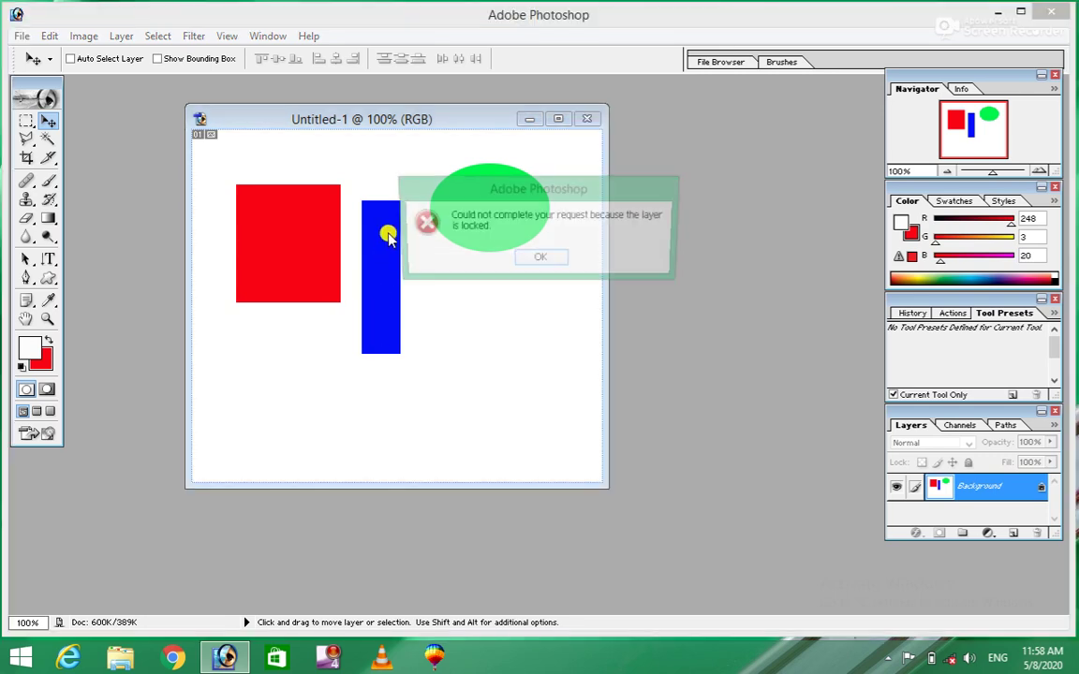
left_click(549, 260)
left_click_drag(400, 371, 405, 381)
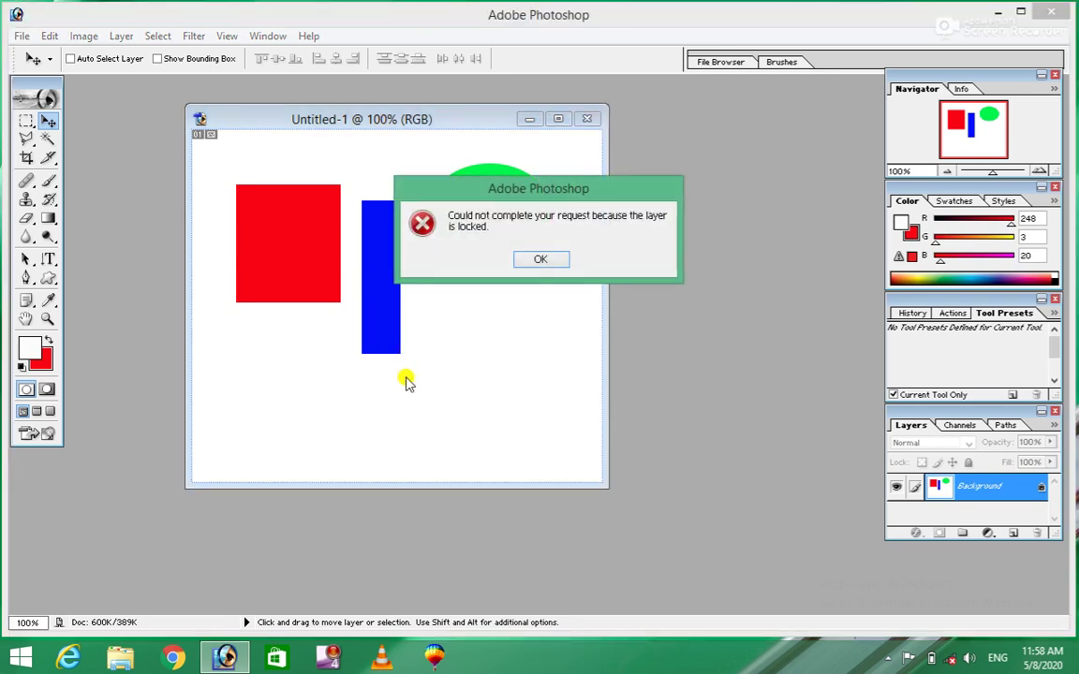
left_click(541, 261)
key("ctrl+alt+z")
key("ctrl+alt+z")
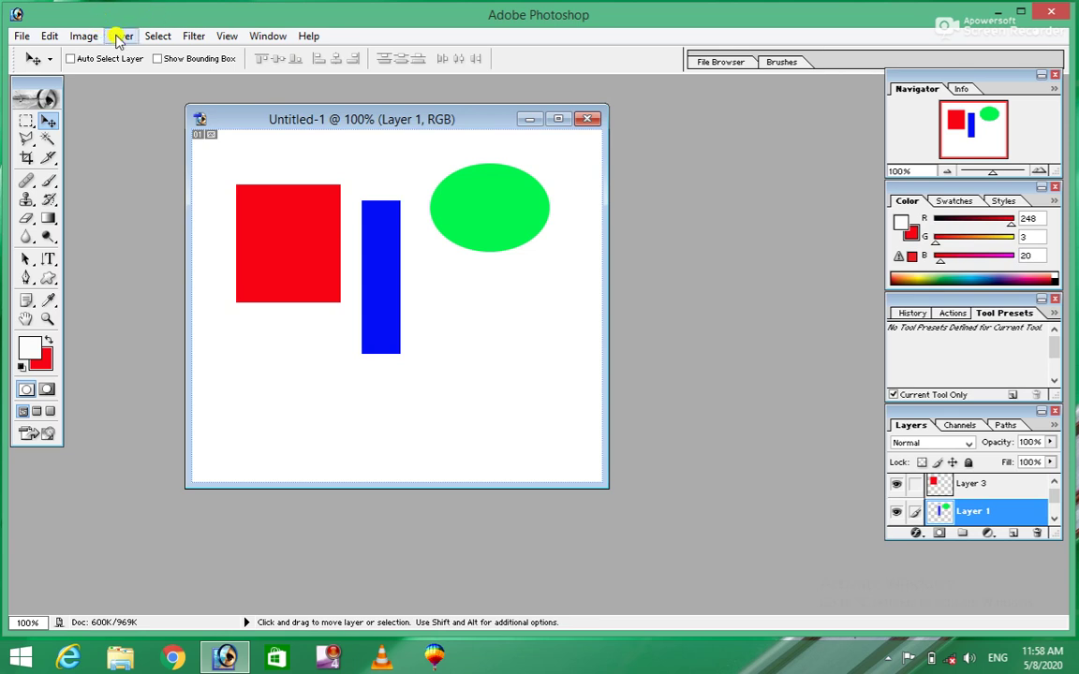
Merge the layers, undo it with Ctrl+Shift+Z, and move the blue bar and ellipse lower
left_click(118, 35)
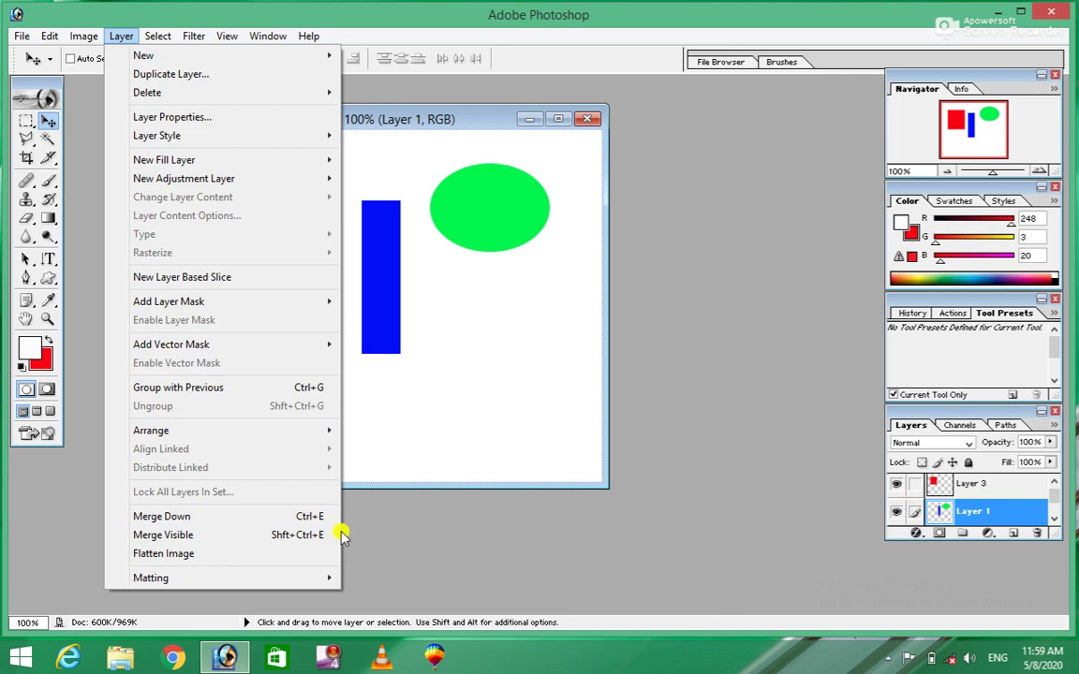
left_click(163, 534)
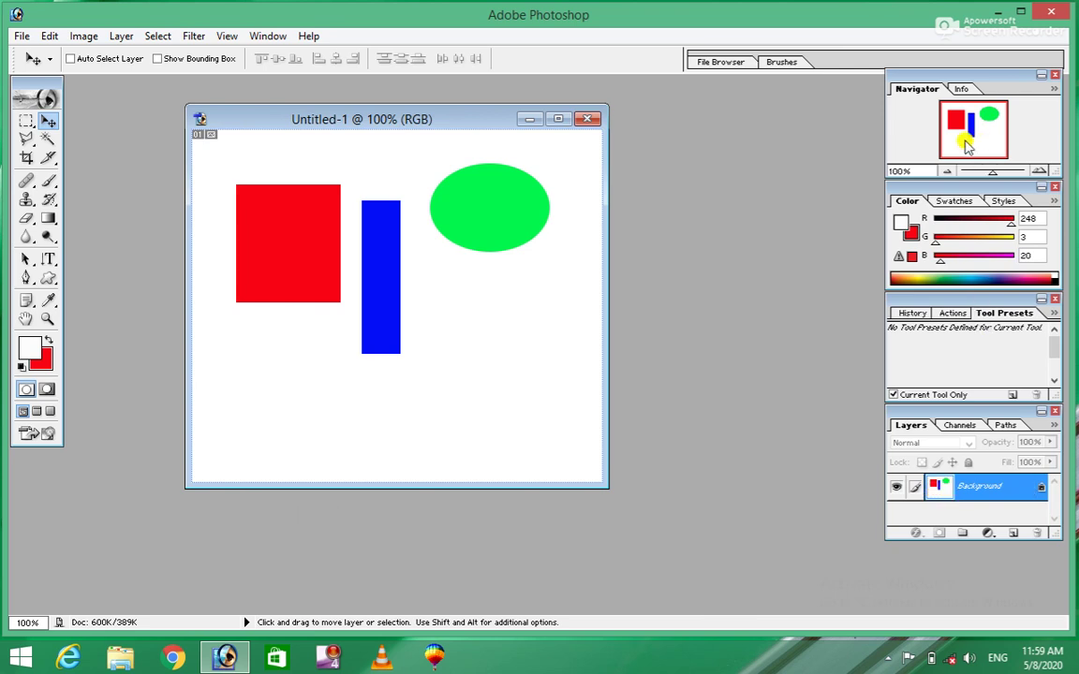
left_click(118, 36)
left_click(492, 258)
key("ctrl+shift+z")
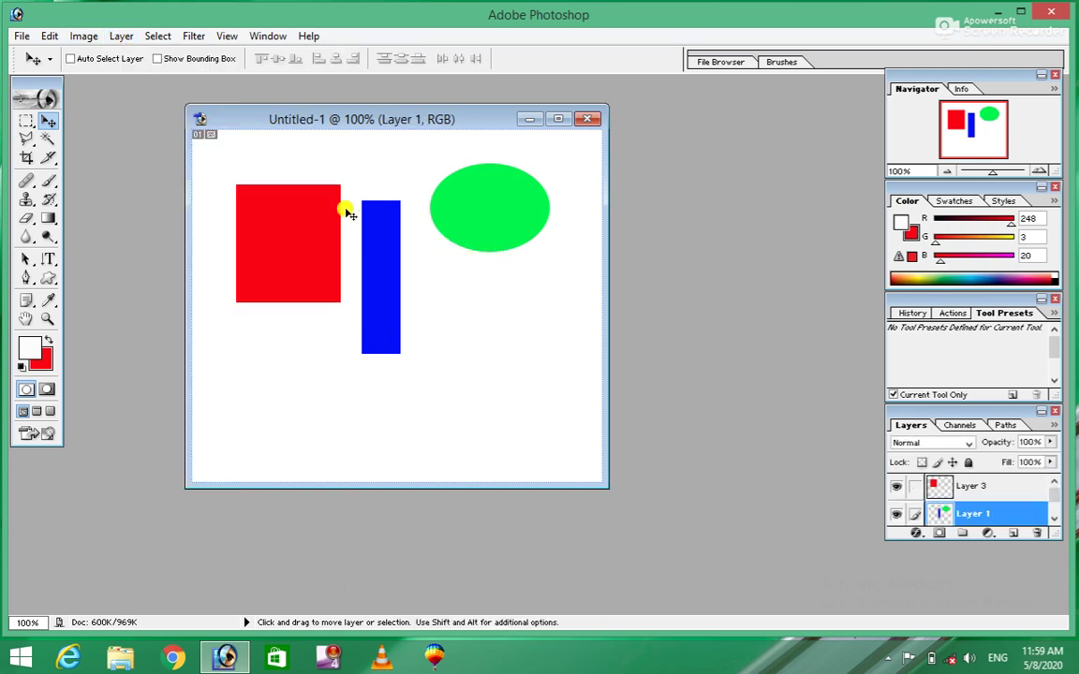
left_click_drag(205, 137, 207, 160)
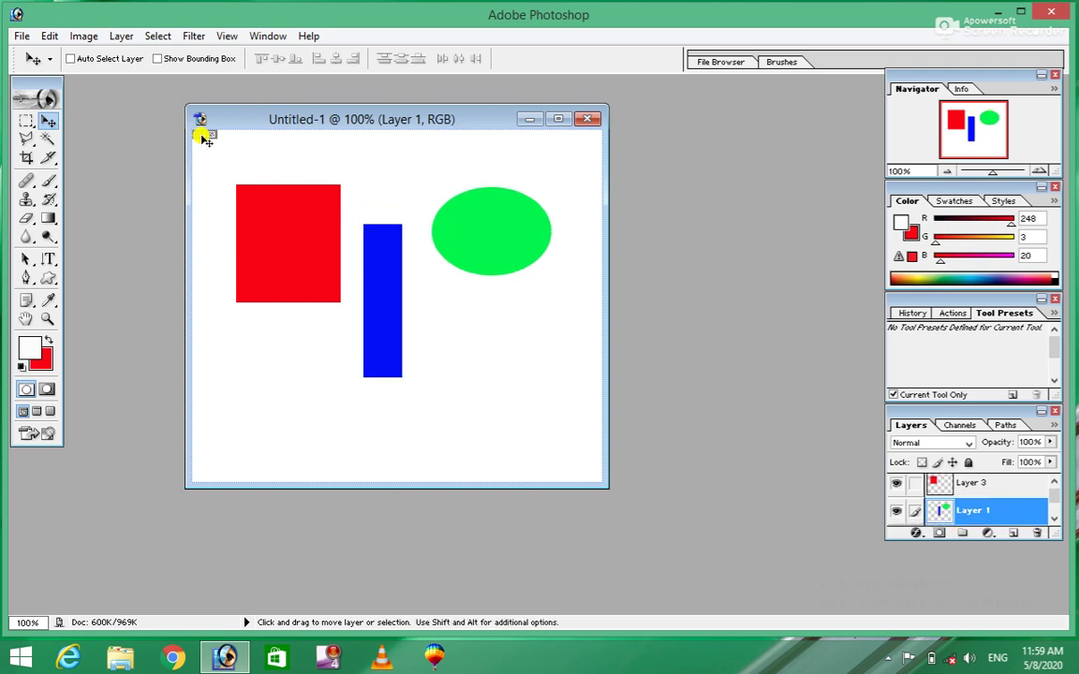
Flatten the image, undo it with Ctrl+Z, and close the Layer menu unchanged
left_click(121, 39)
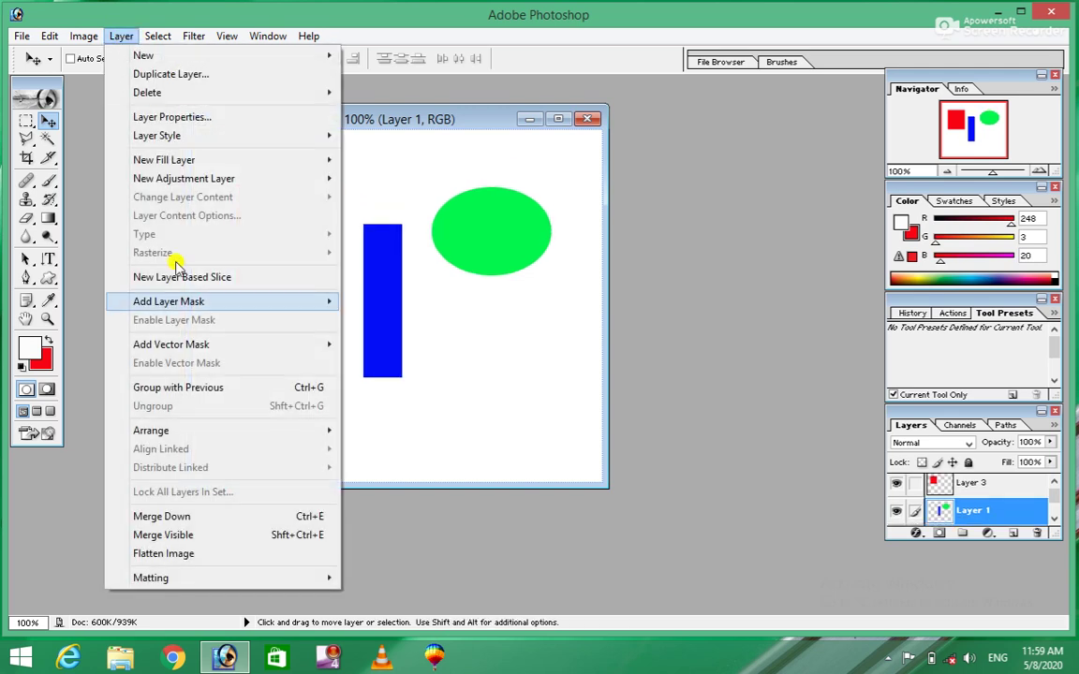
left_click(193, 557)
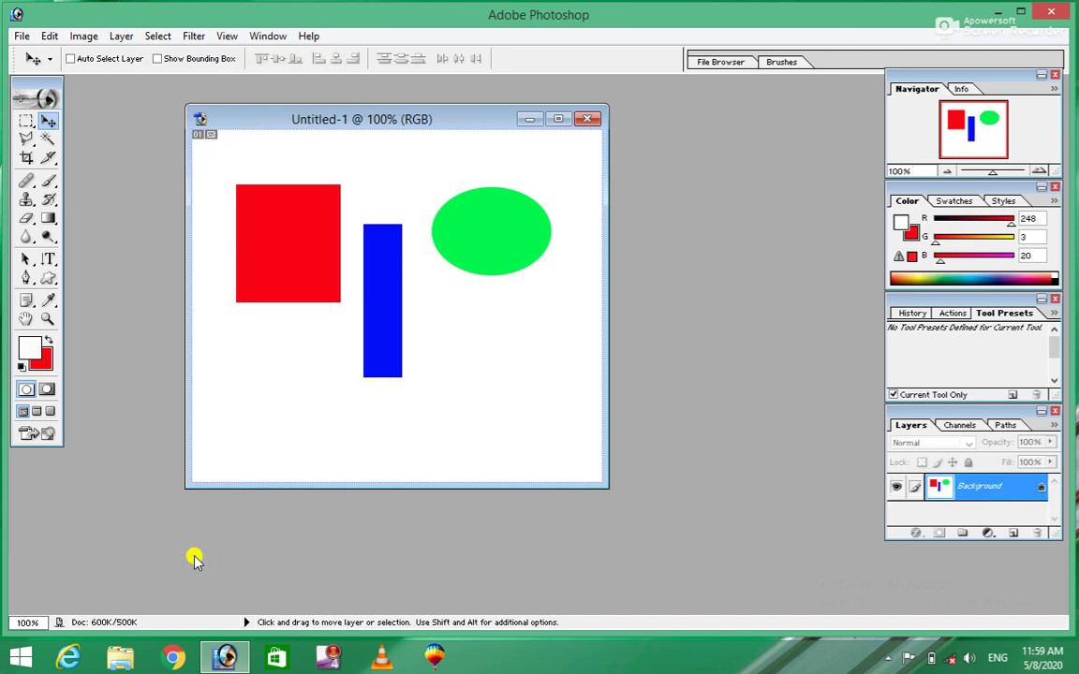
left_click(83, 37)
left_click(123, 37)
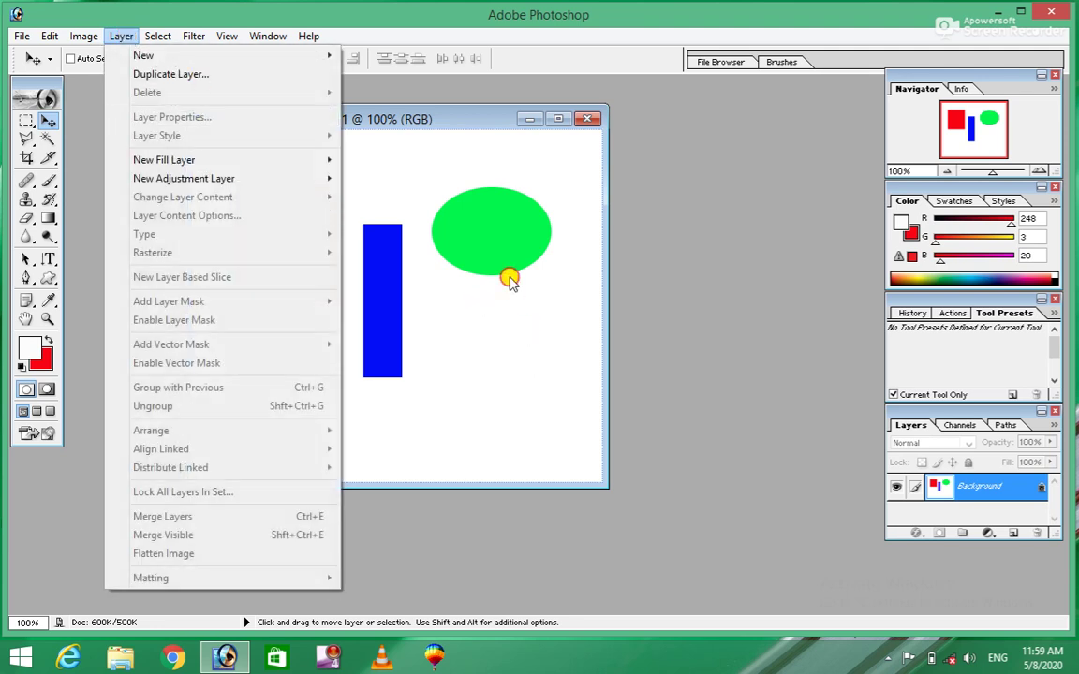
key("ctrl+z")
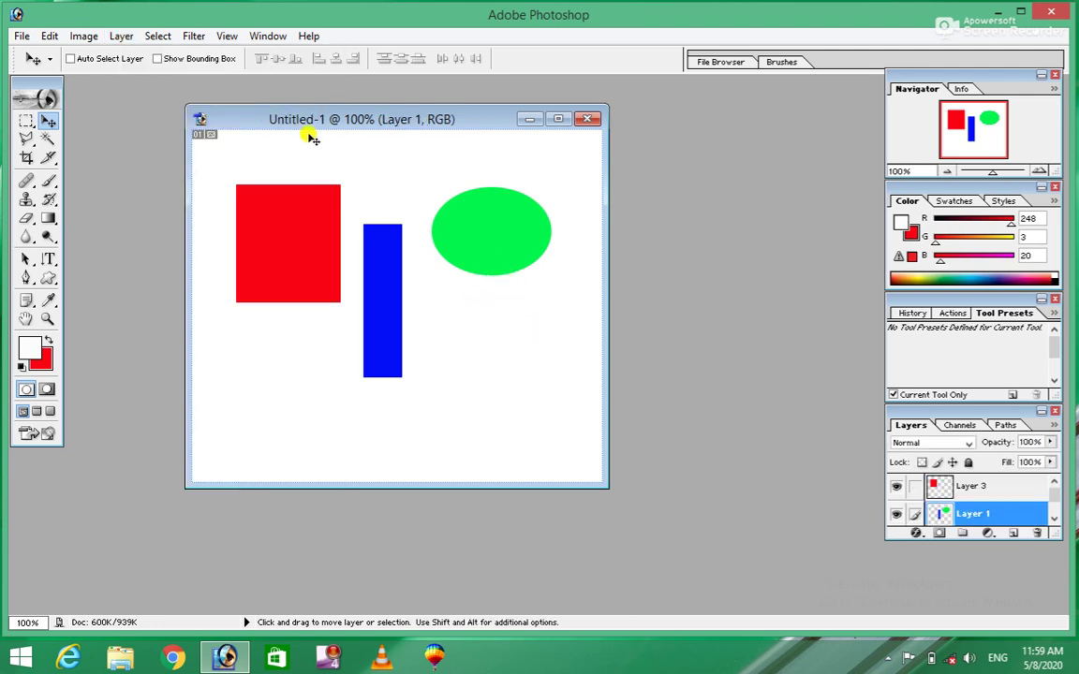
left_click(120, 35)
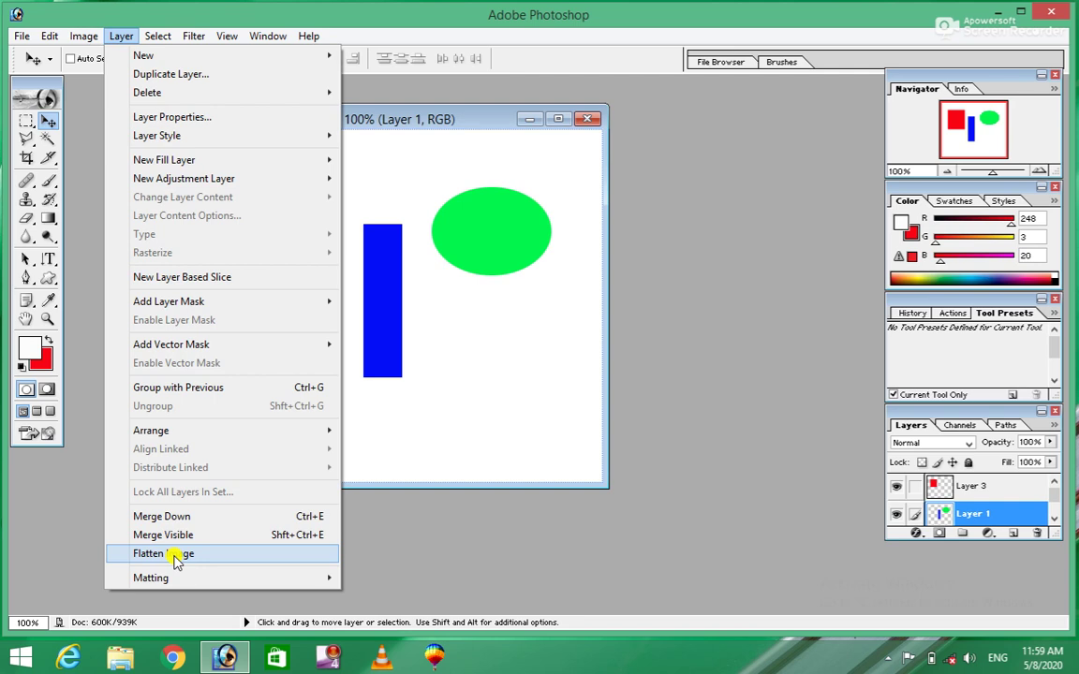
mouse_move(150, 578)
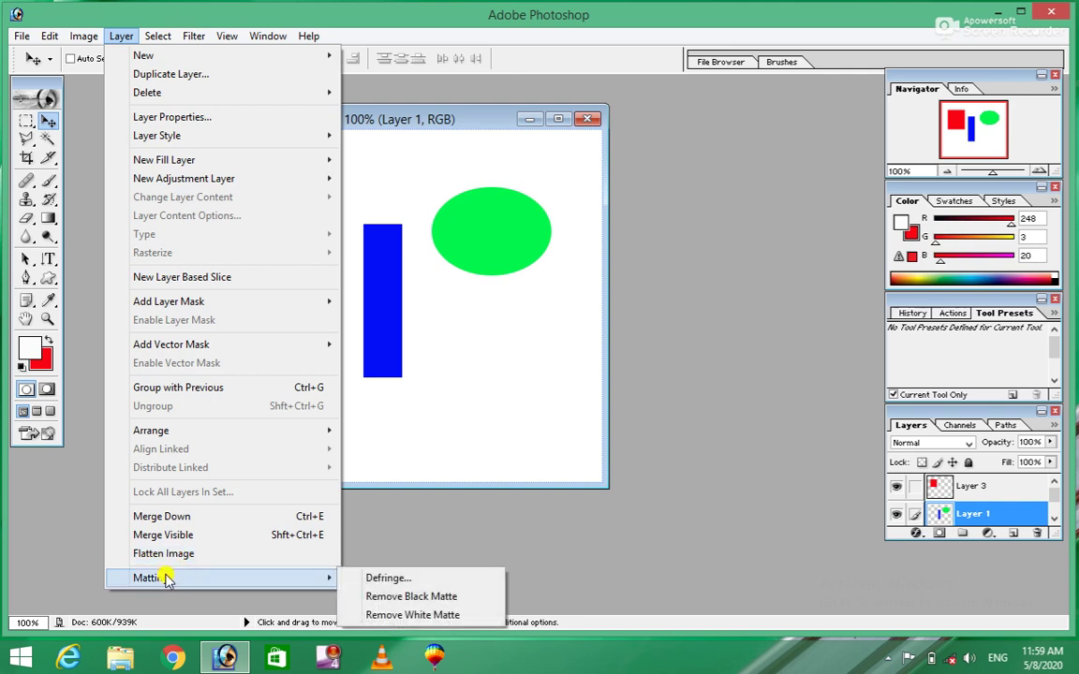
left_click(653, 227)
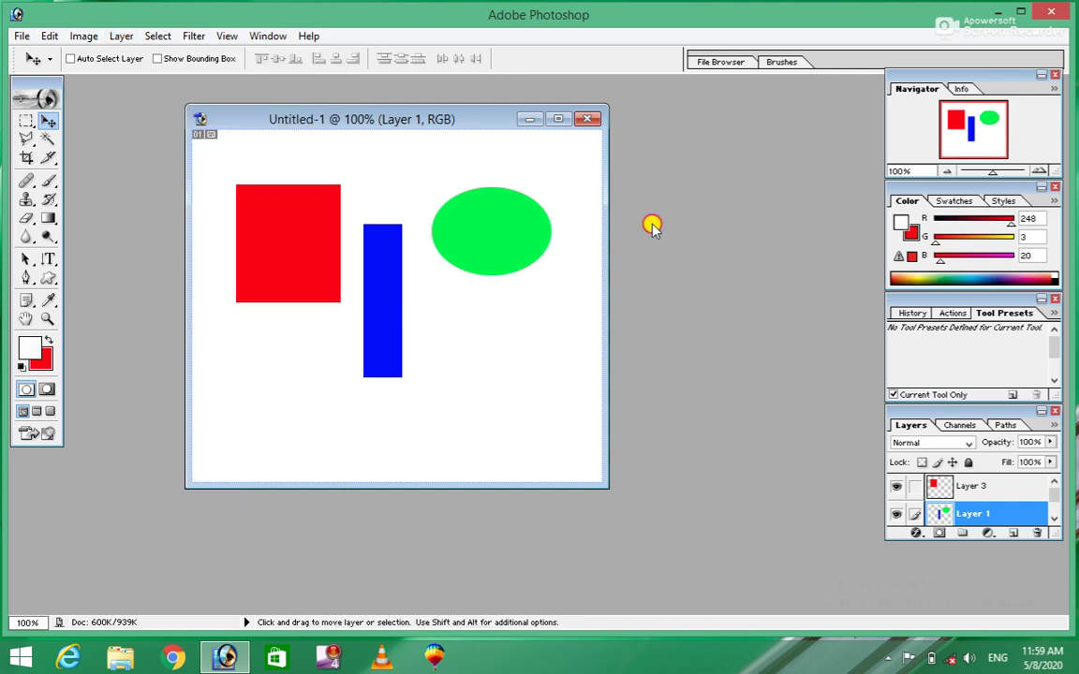
Create a new white 488×420 document and open relaxing_wallpaper_flowers_full
key("ctrl+n")
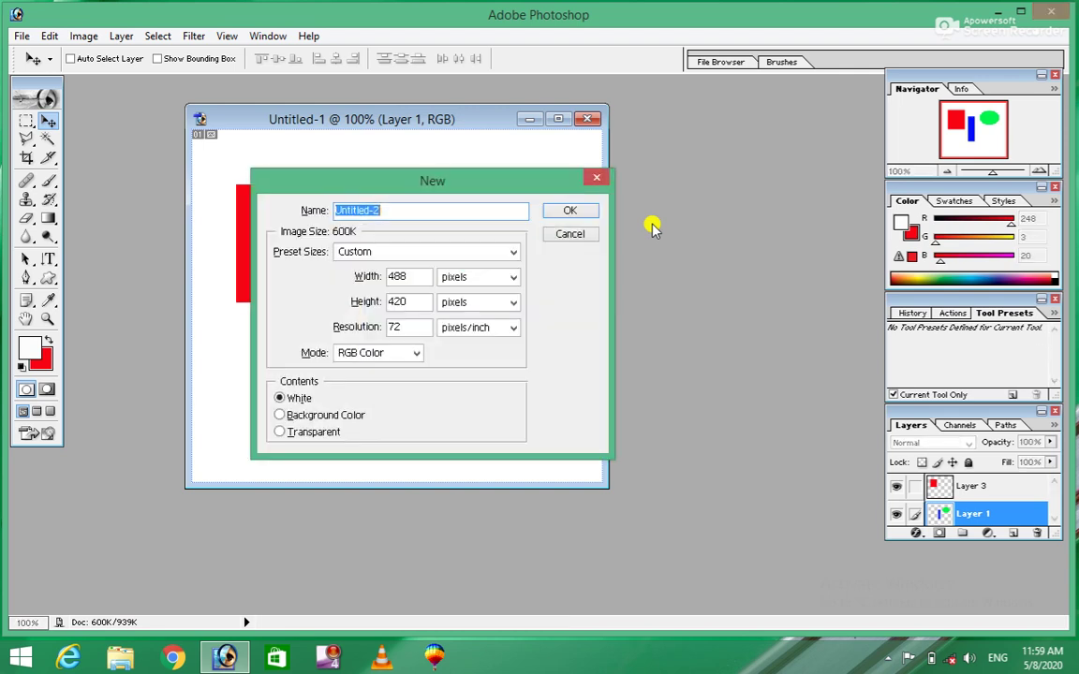
key("Return")
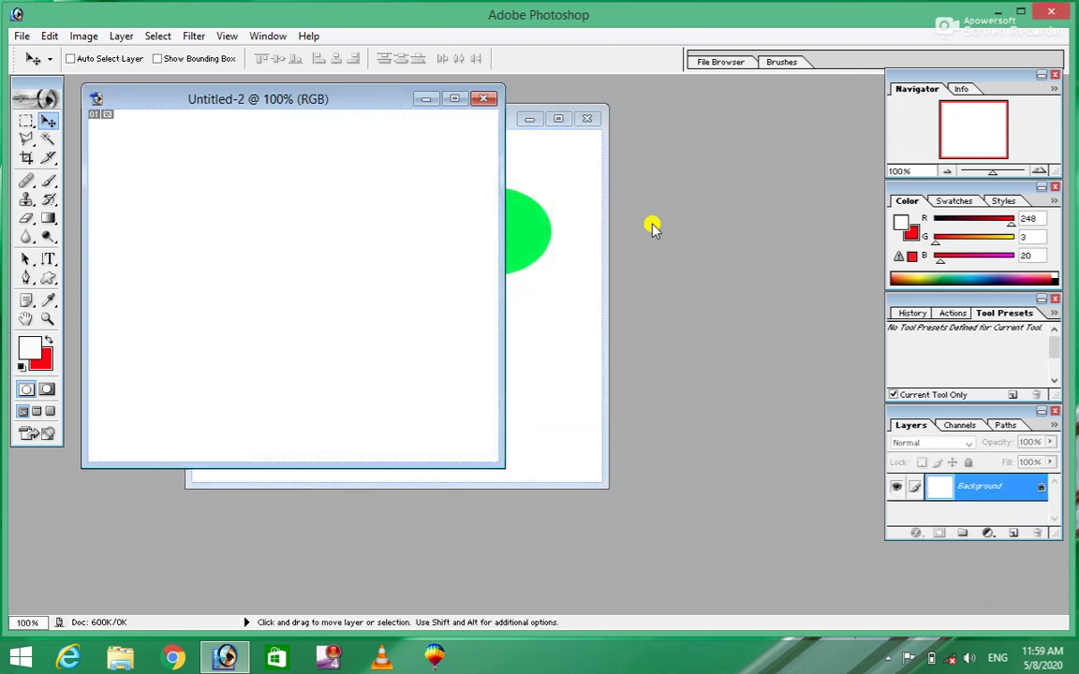
key("ctrl+o")
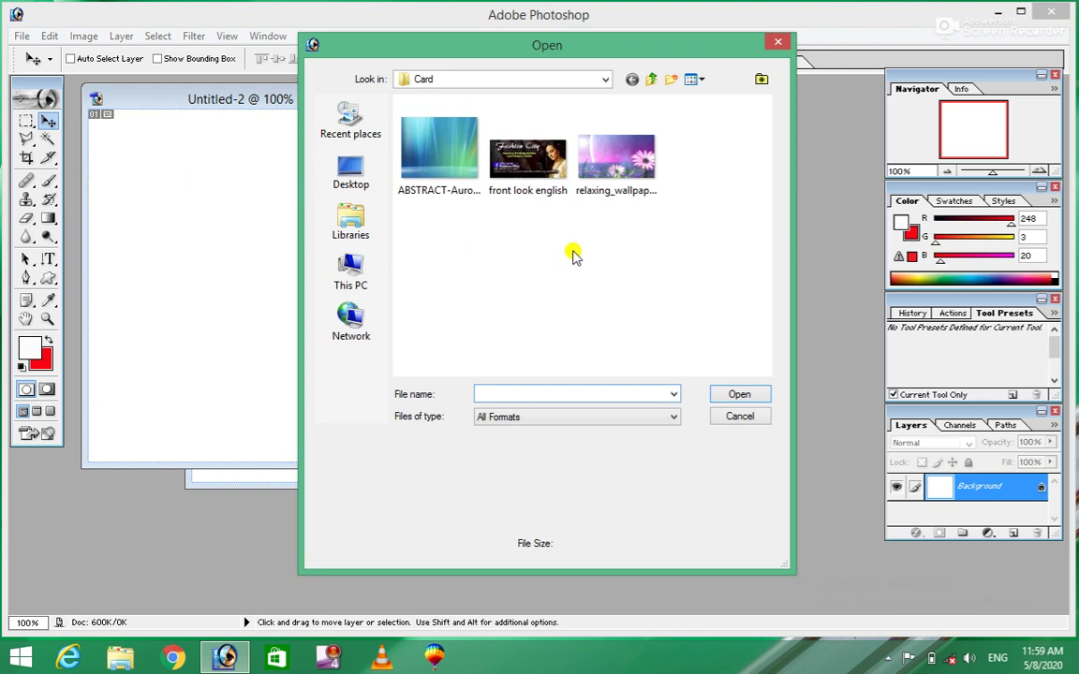
left_click(617, 173)
left_click(621, 187)
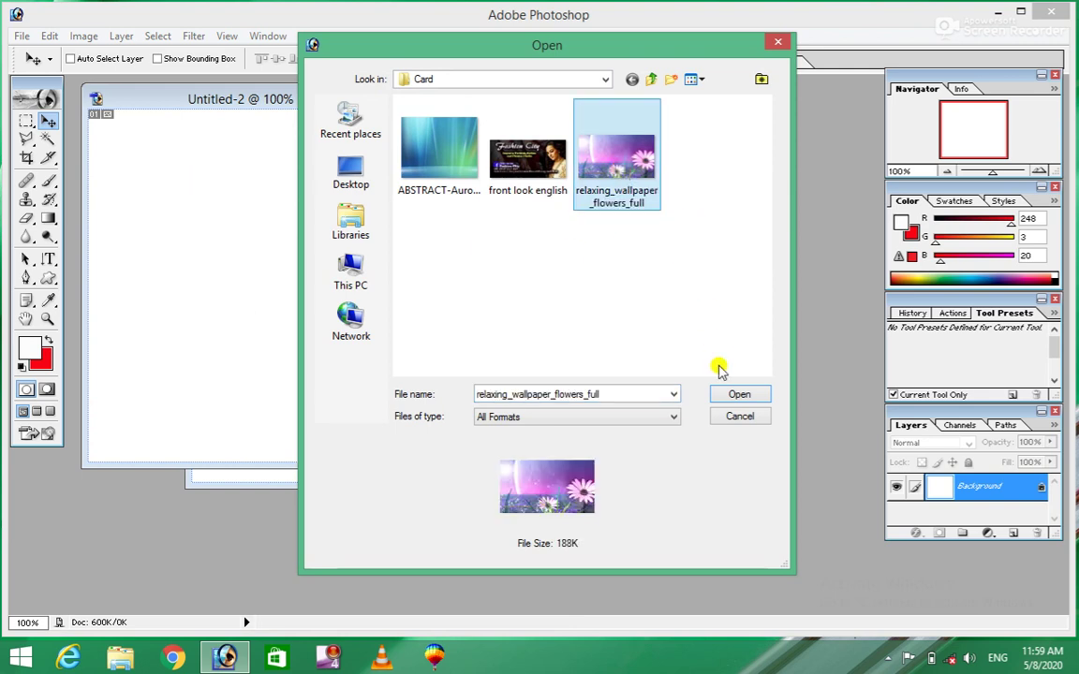
left_click(729, 394)
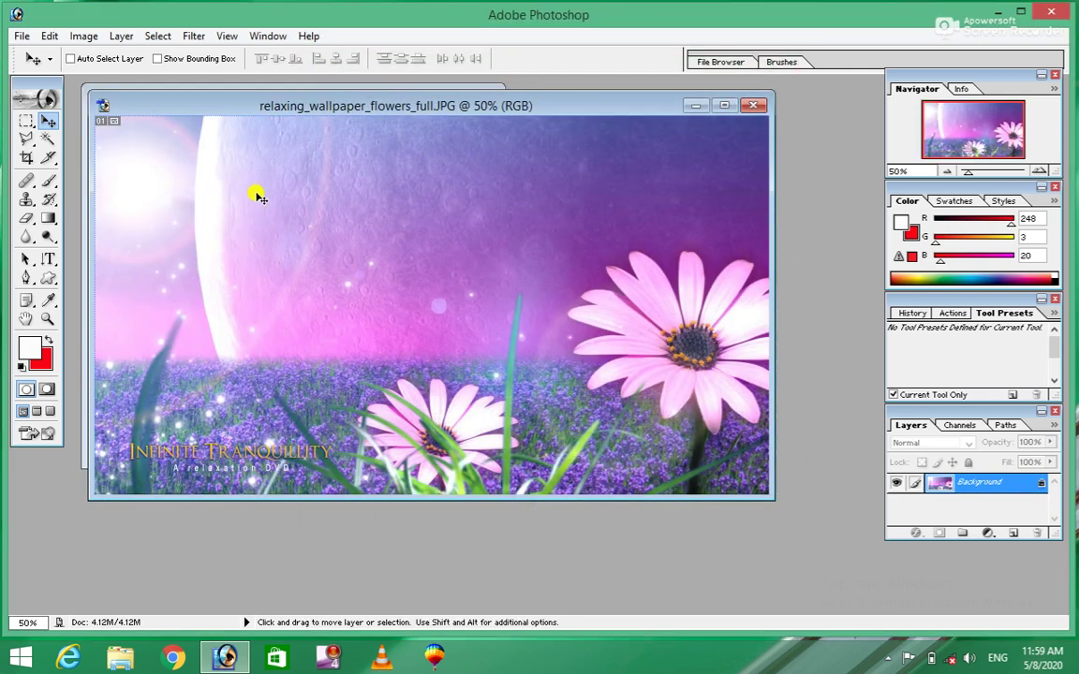
Select the big pink flower with the Elliptical Marquee and minimize the photo window
left_click(27, 121)
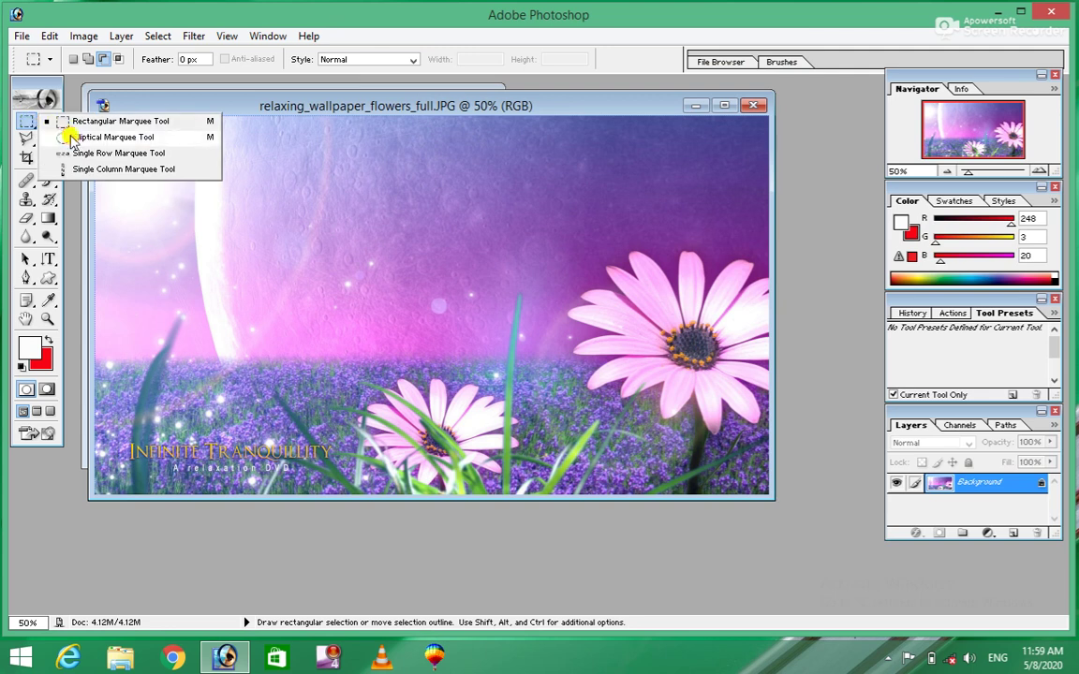
left_click_drag(30, 122, 73, 132)
left_click_drag(688, 354, 761, 427)
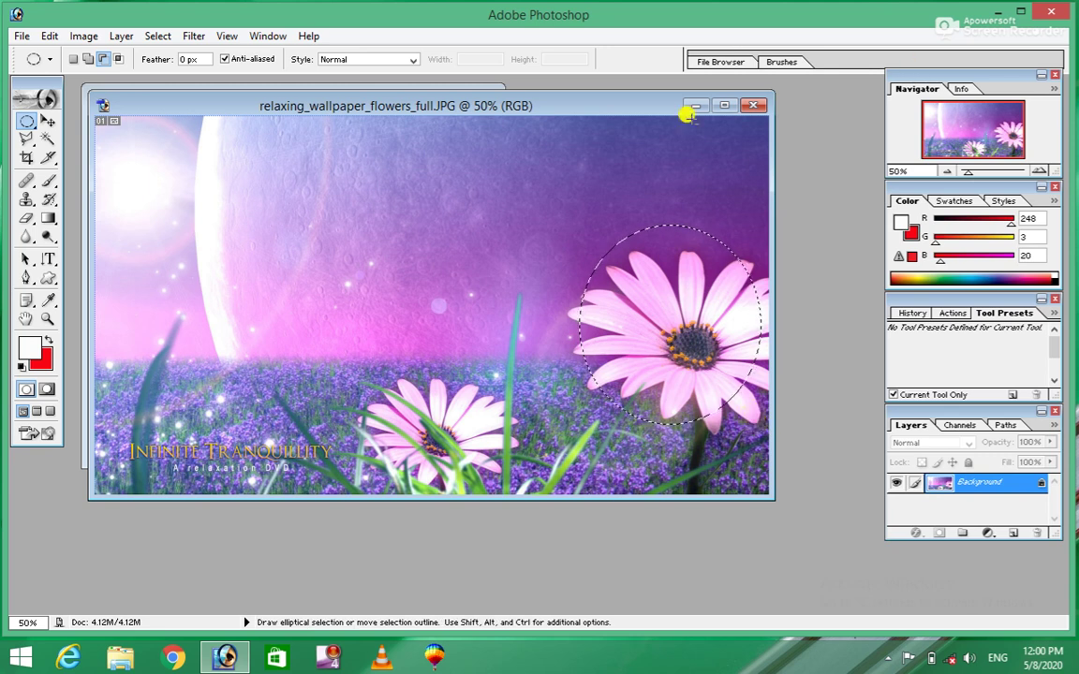
left_click(694, 105)
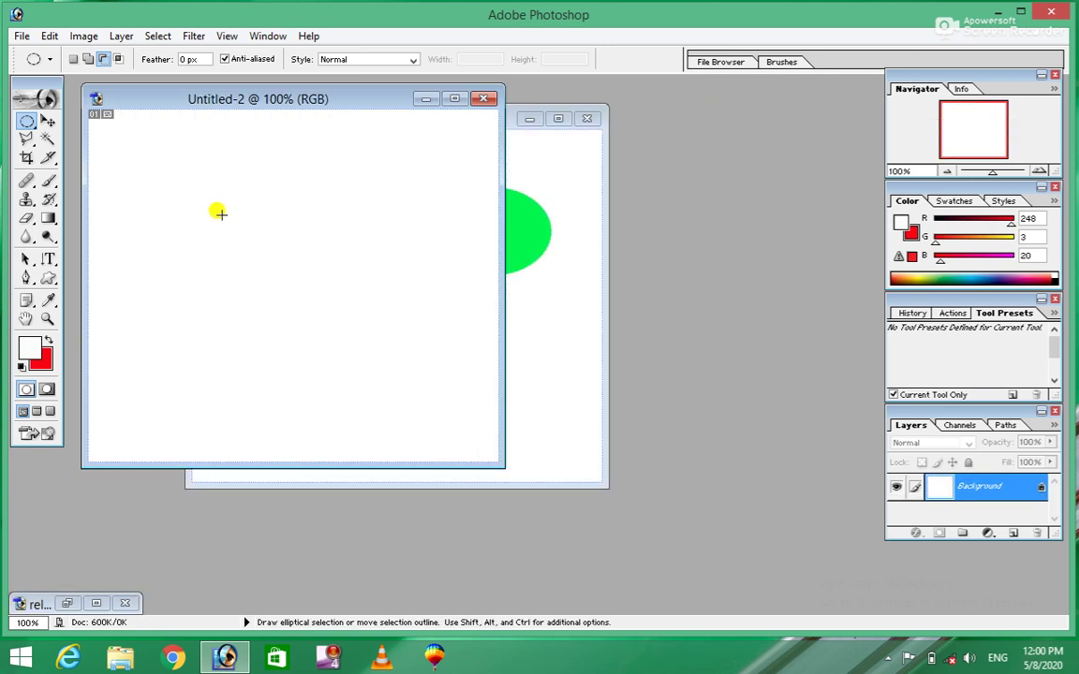
Paste the flower into Untitled-2 and scale it down to about 41% × 32%
left_click(48, 121)
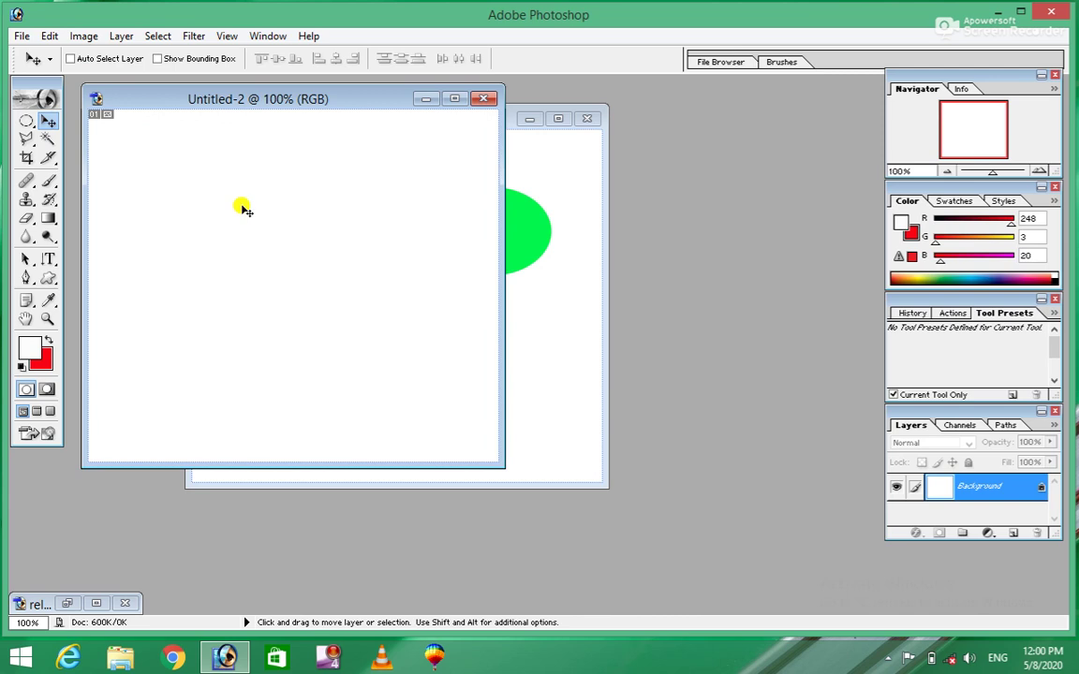
key("ctrl+v")
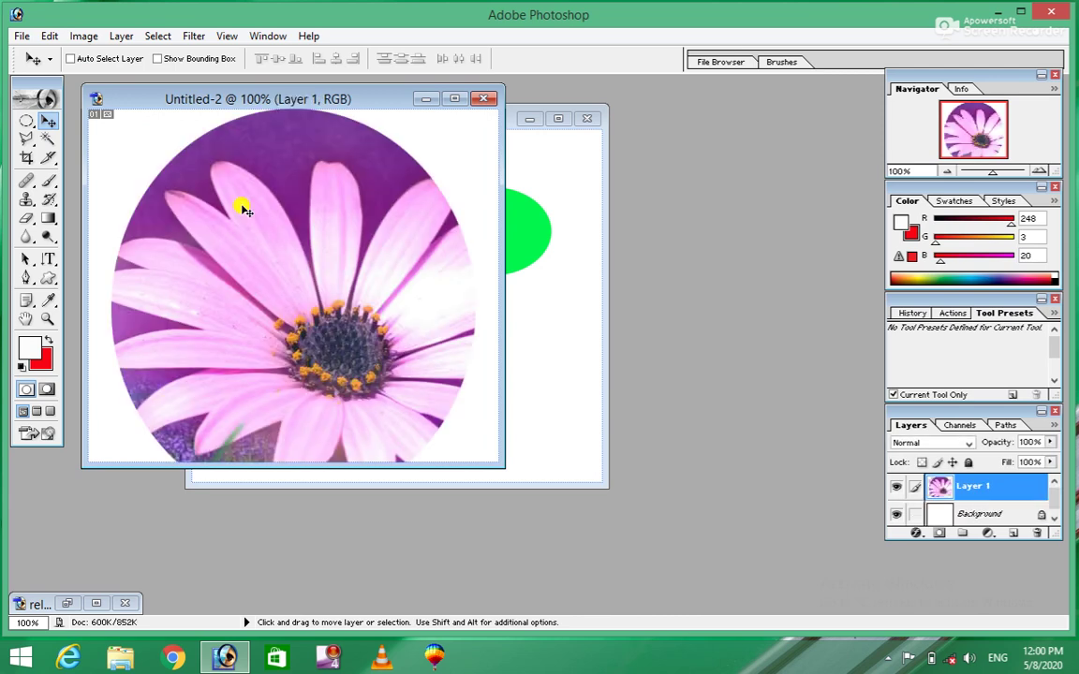
key("ctrl+t")
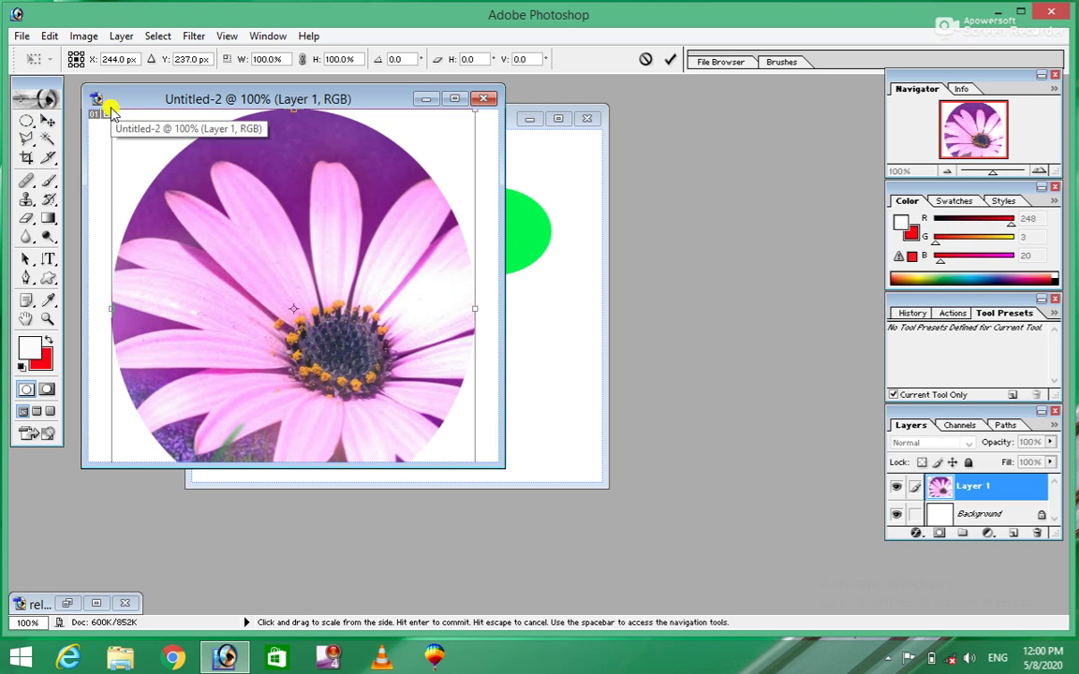
left_click_drag(106, 108, 286, 300)
left_click_drag(380, 345, 308, 231)
left_click_drag(302, 383, 293, 329)
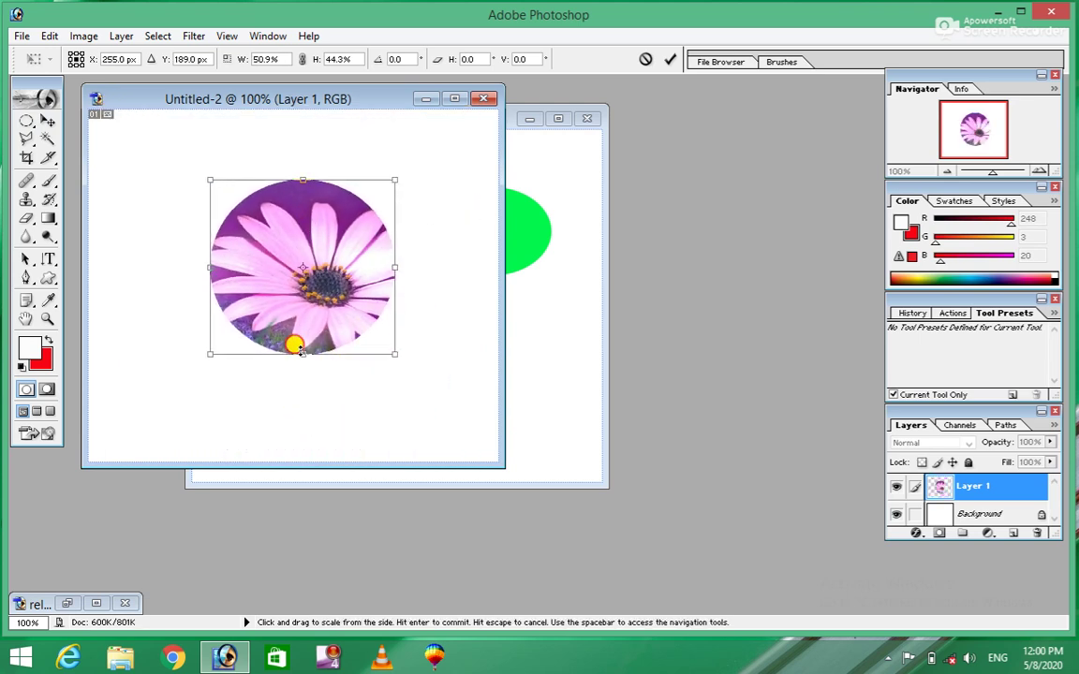
left_click_drag(395, 336, 360, 308)
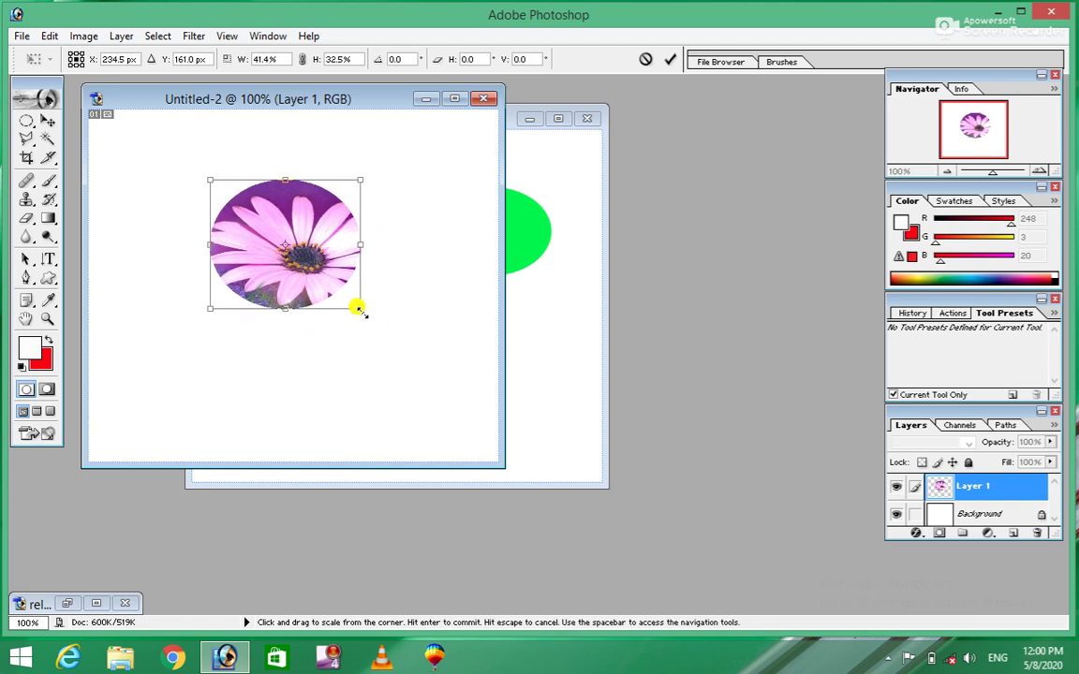
key("Return")
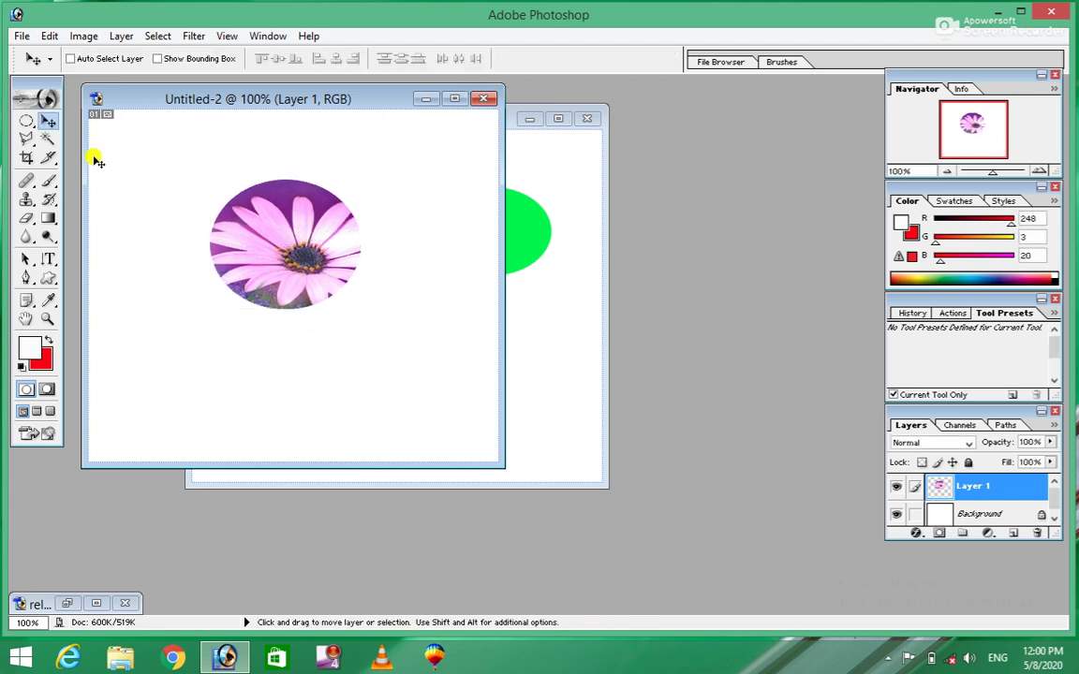
left_click(451, 99)
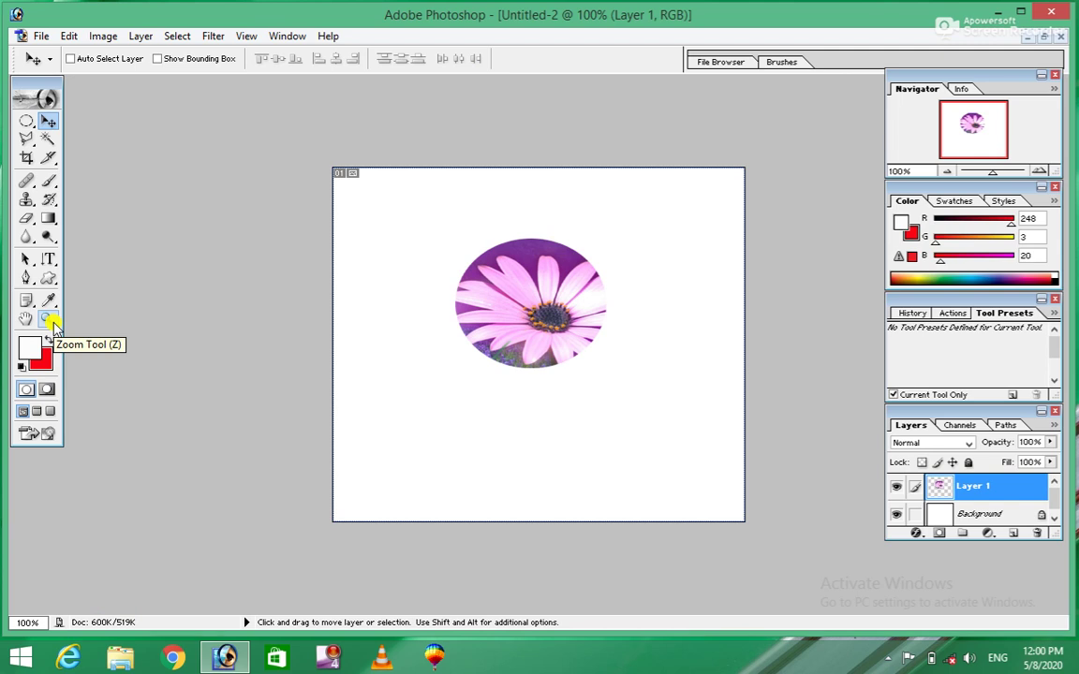
Zoom in on the petal edges, zoom back out, and revert the flower to full pasted size
left_click(49, 319)
left_click_drag(414, 242, 540, 348)
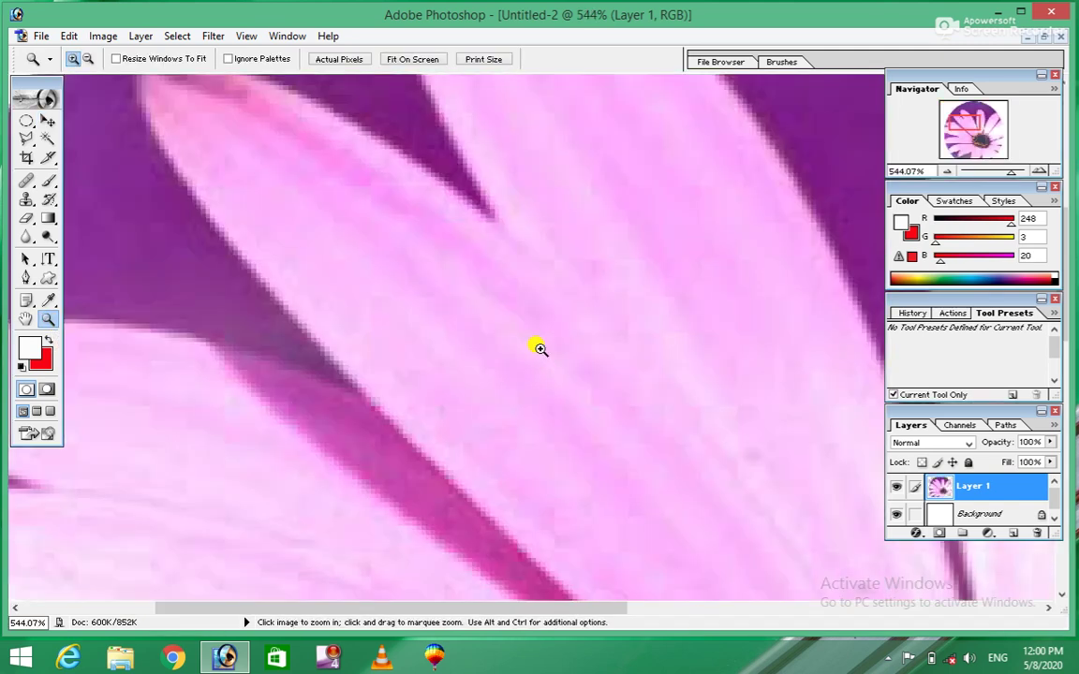
key("ctrl+minus")
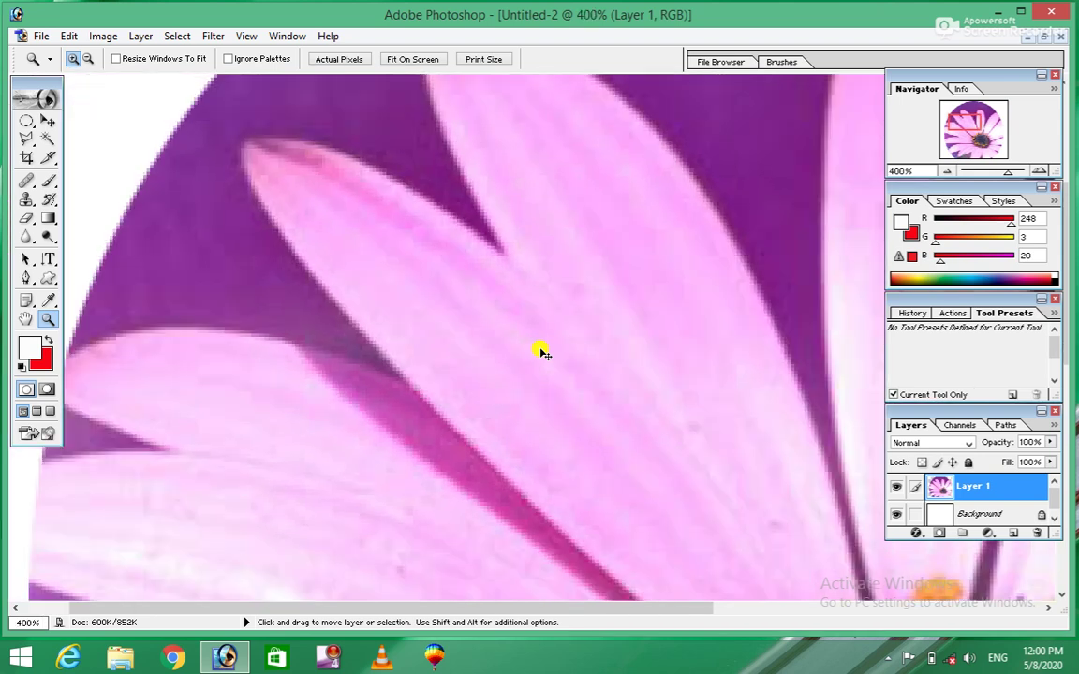
key("ctrl+minus")
key("ctrl+minus")
key("ctrl+minus")
key("ctrl+minus")
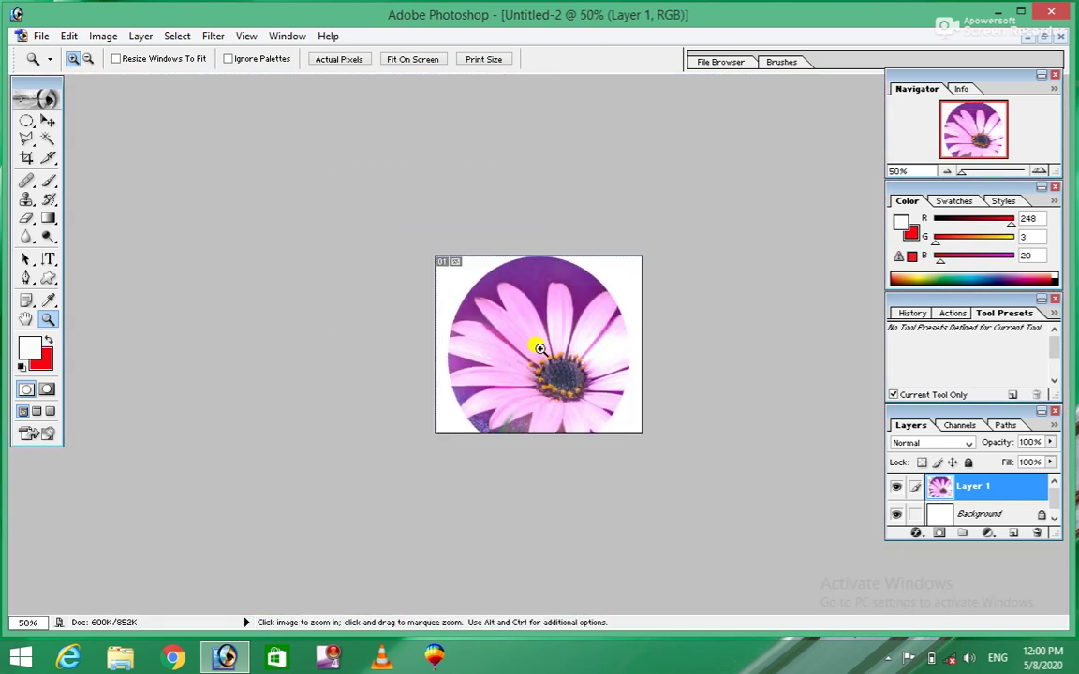
key("ctrl+z")
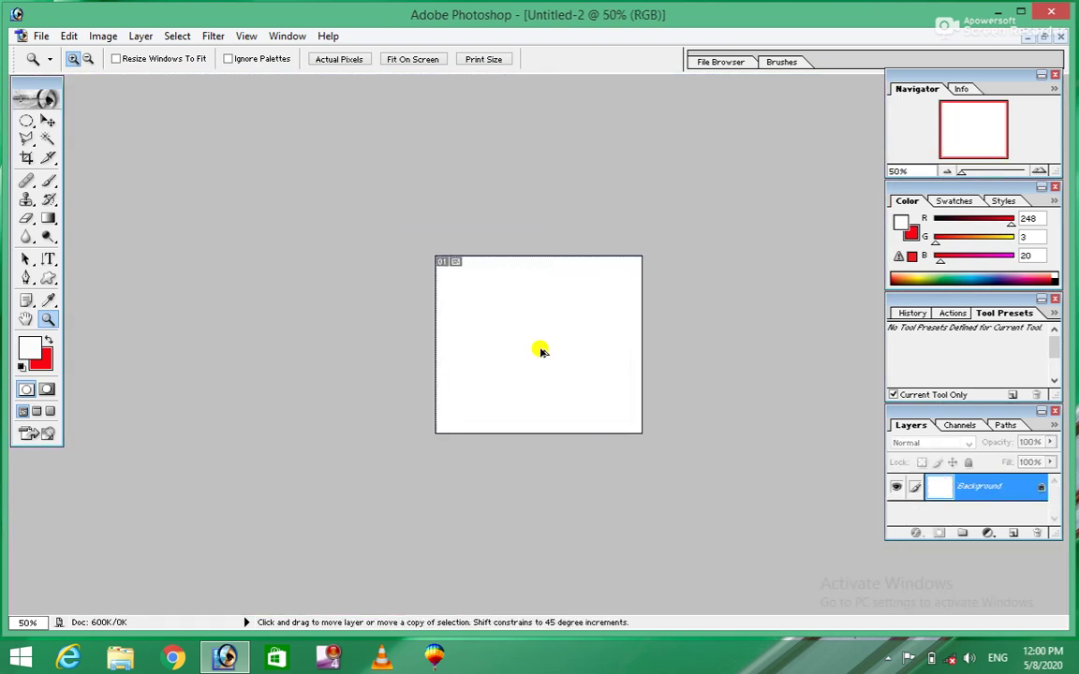
key("ctrl+z")
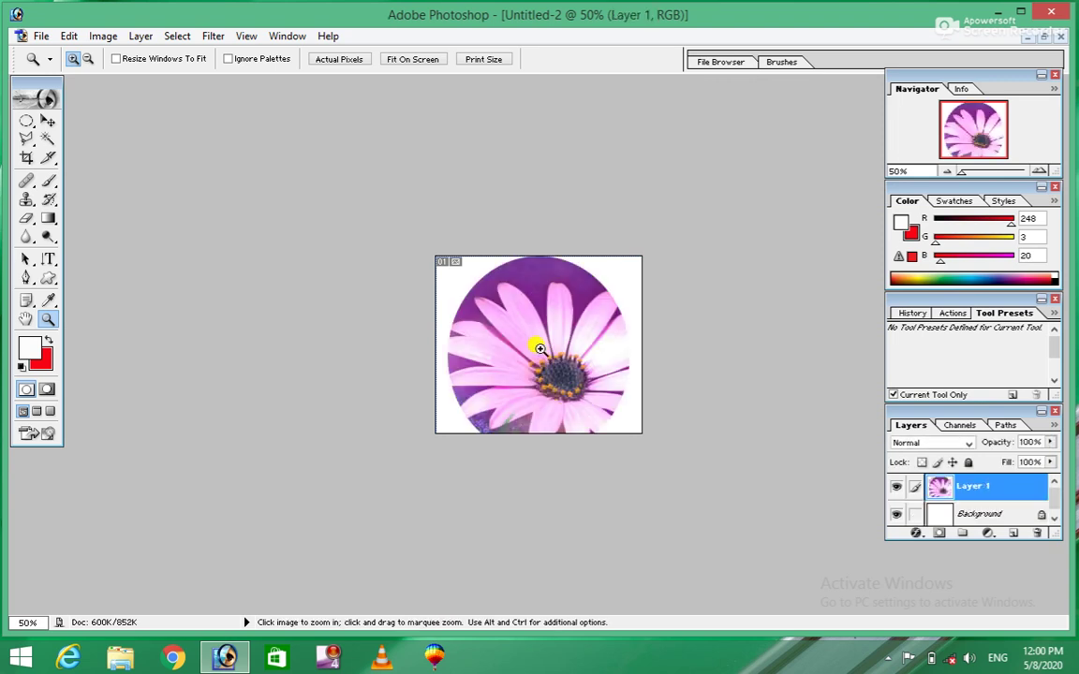
Scale the flower to about 58% × 49%, centre it on the canvas, and zoom out
key("ctrl+t")
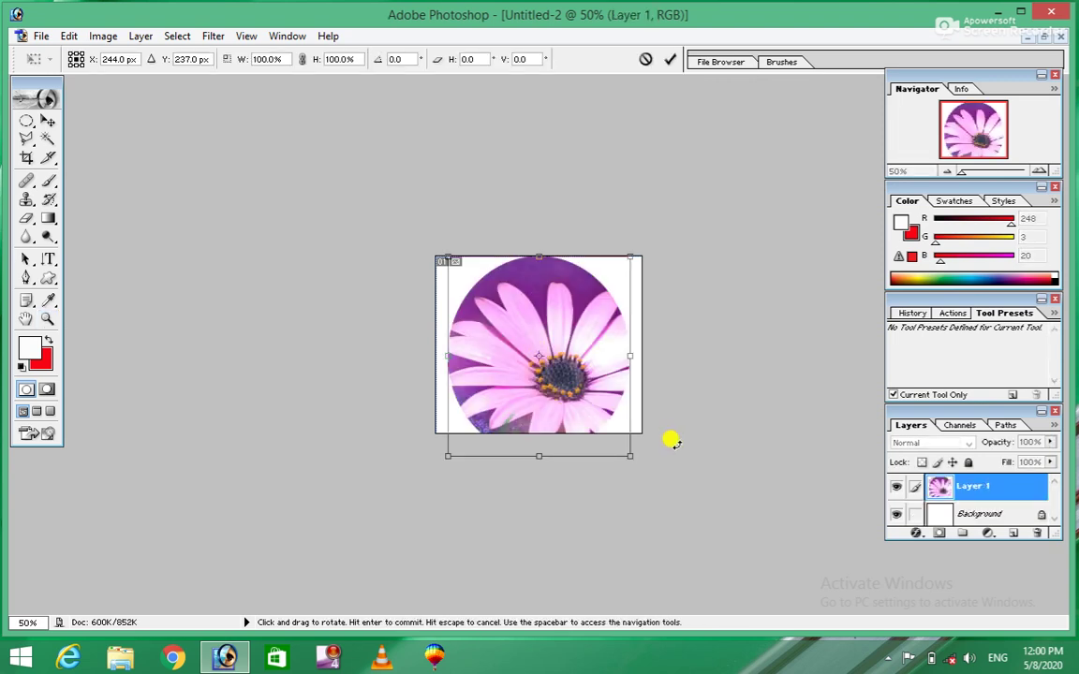
left_click_drag(625, 453, 553, 354)
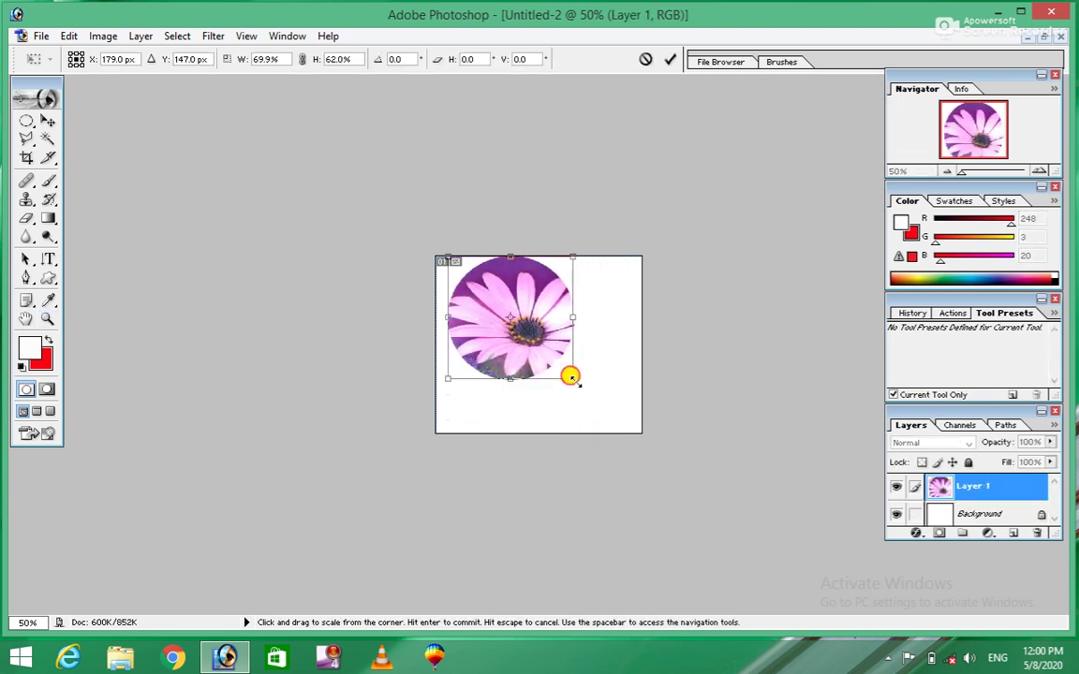
left_click_drag(525, 296, 559, 329)
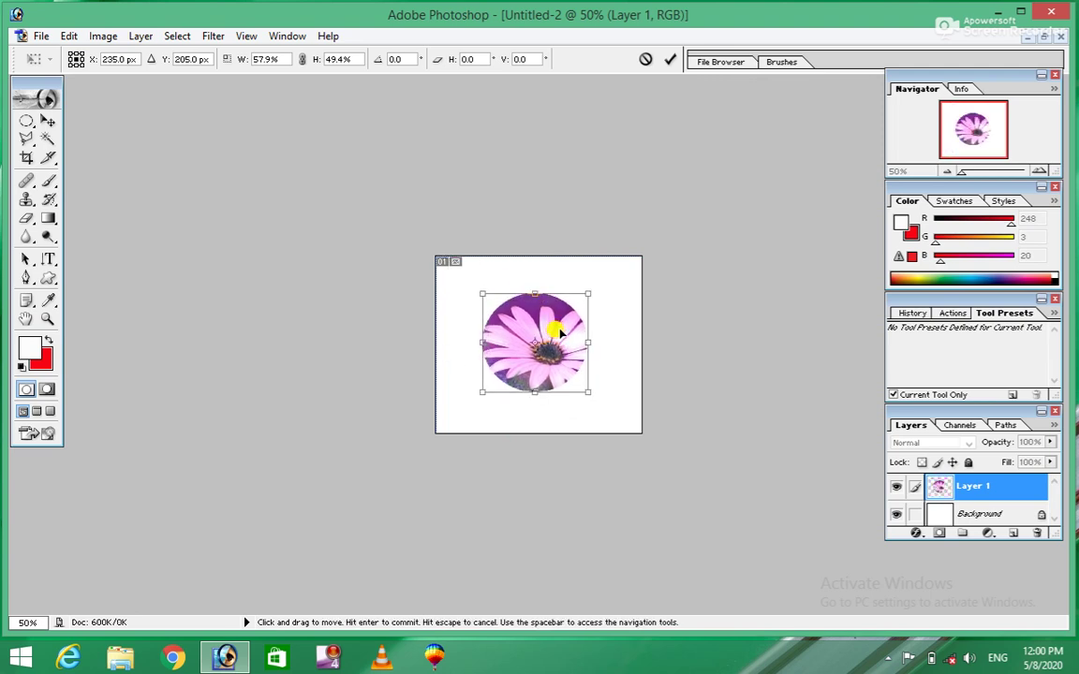
key("Return")
key("z")
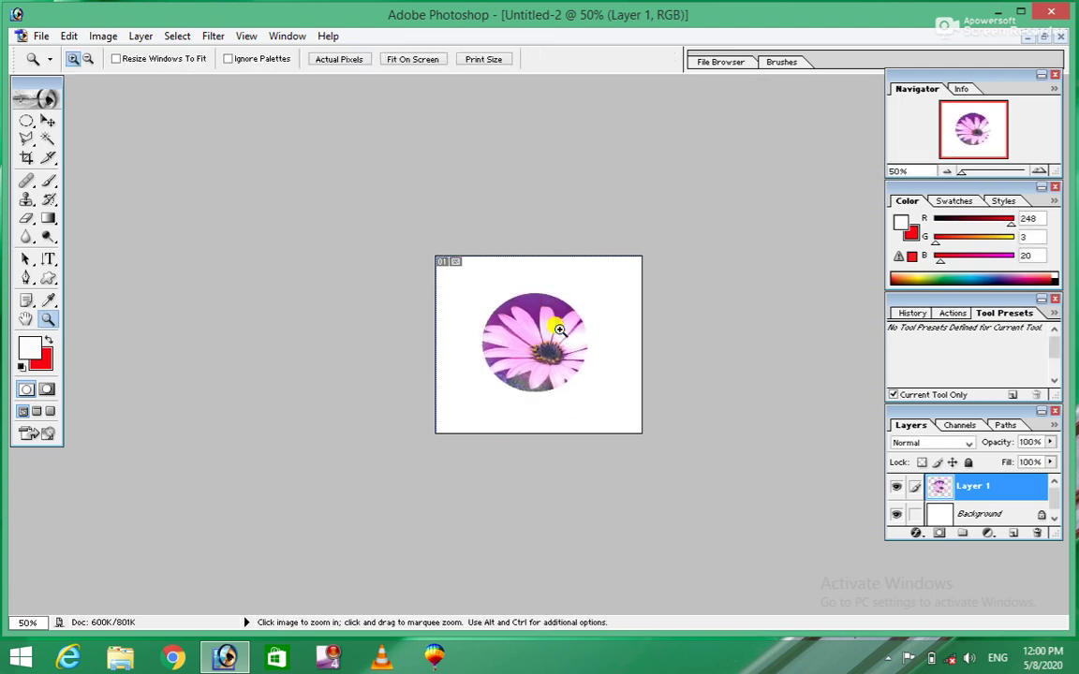
key("ctrl")
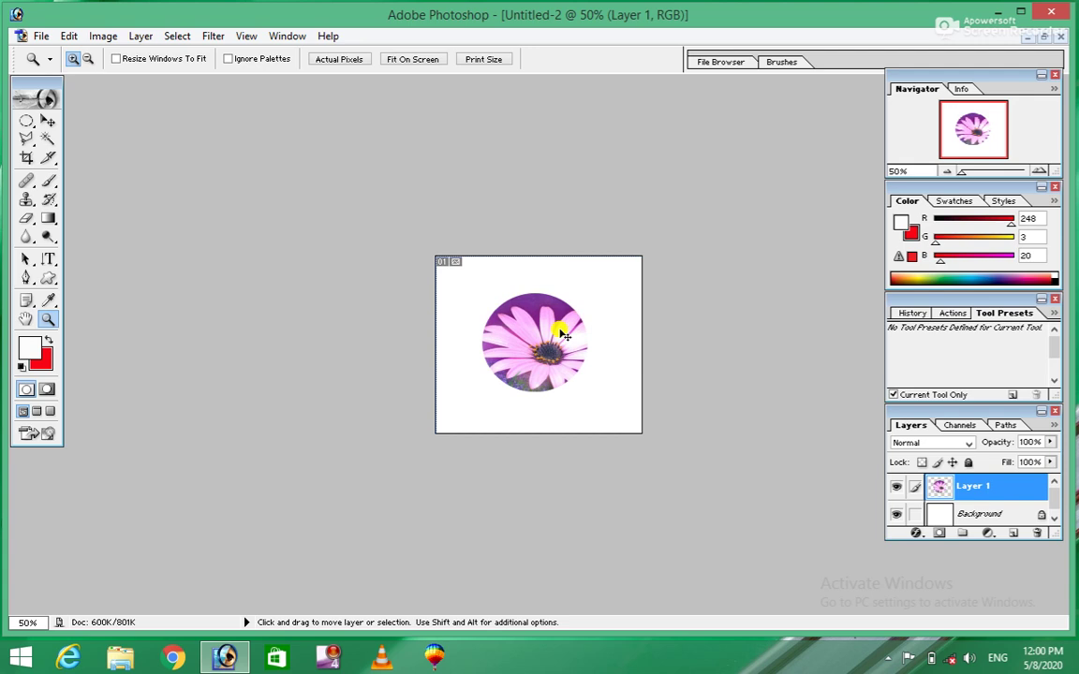
key("ctrl+minus")
key("ctrl+minus")
Zoom in on a petal edge, then undo the paste so only the white Background remains
key("ctrl+plus")
key("ctrl+plus")
key("ctrl+plus")
key("ctrl+plus")
key("ctrl+plus")
key("ctrl+plus")
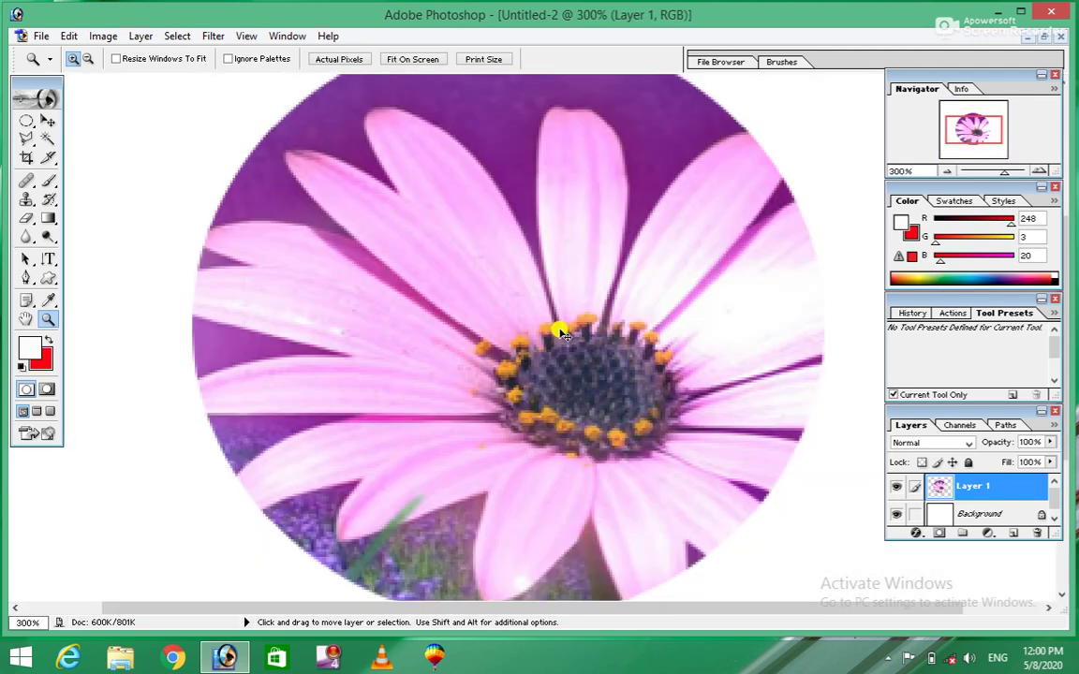
key("ctrl+plus")
key("ctrl+plus")
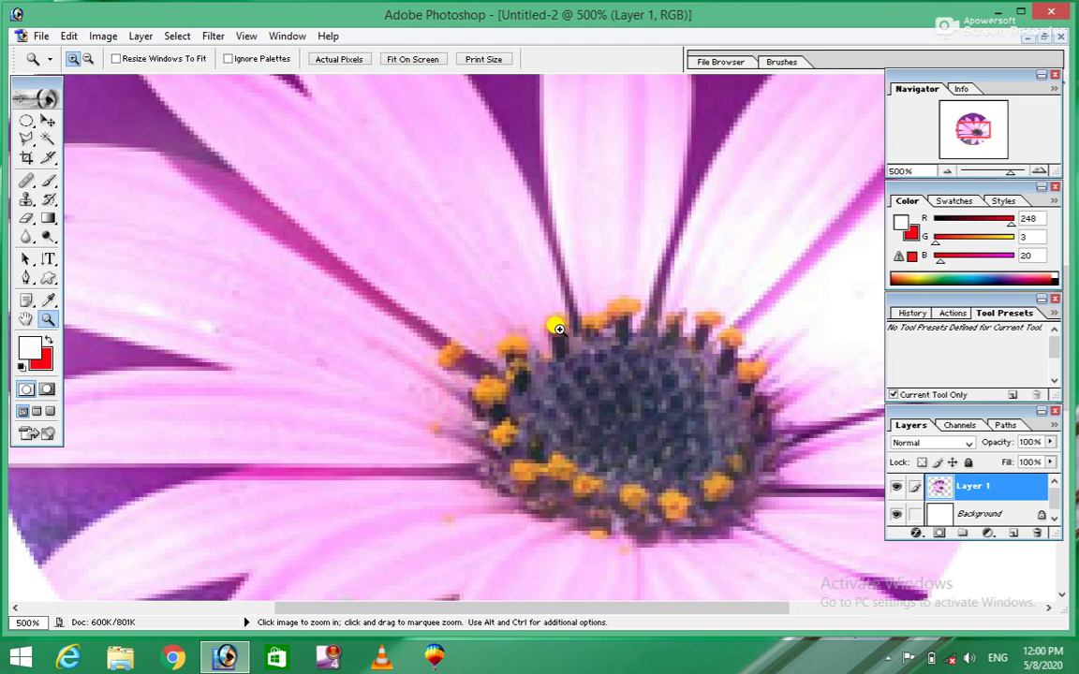
left_click_drag(190, 134, 578, 350)
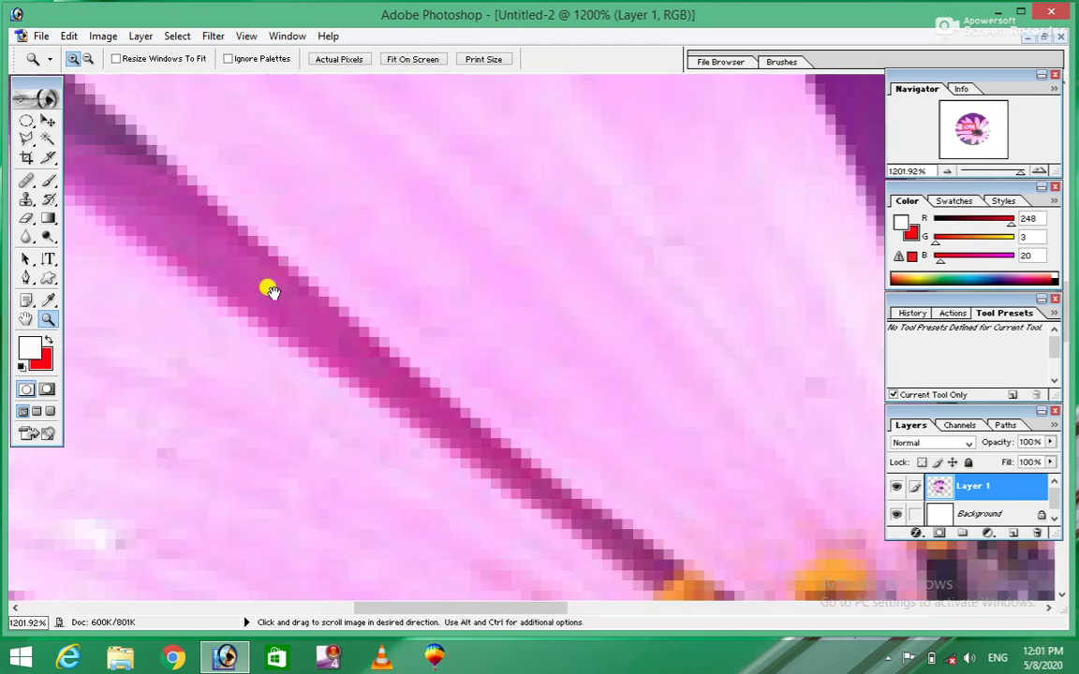
key("space")
key("ctrl+z")
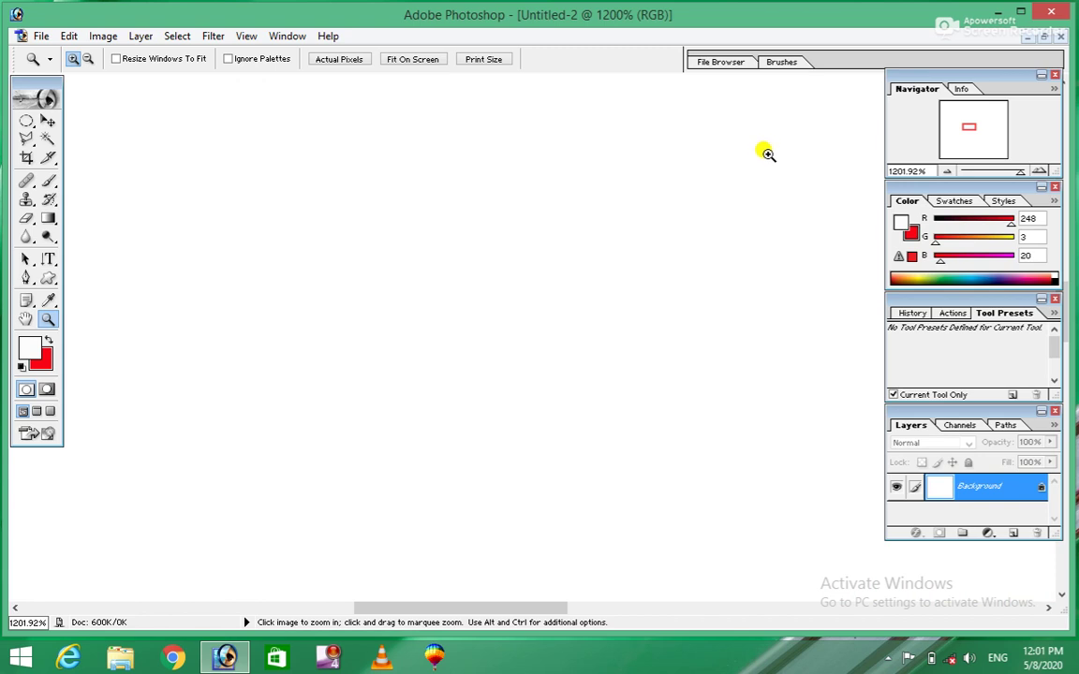
key("ctrl")
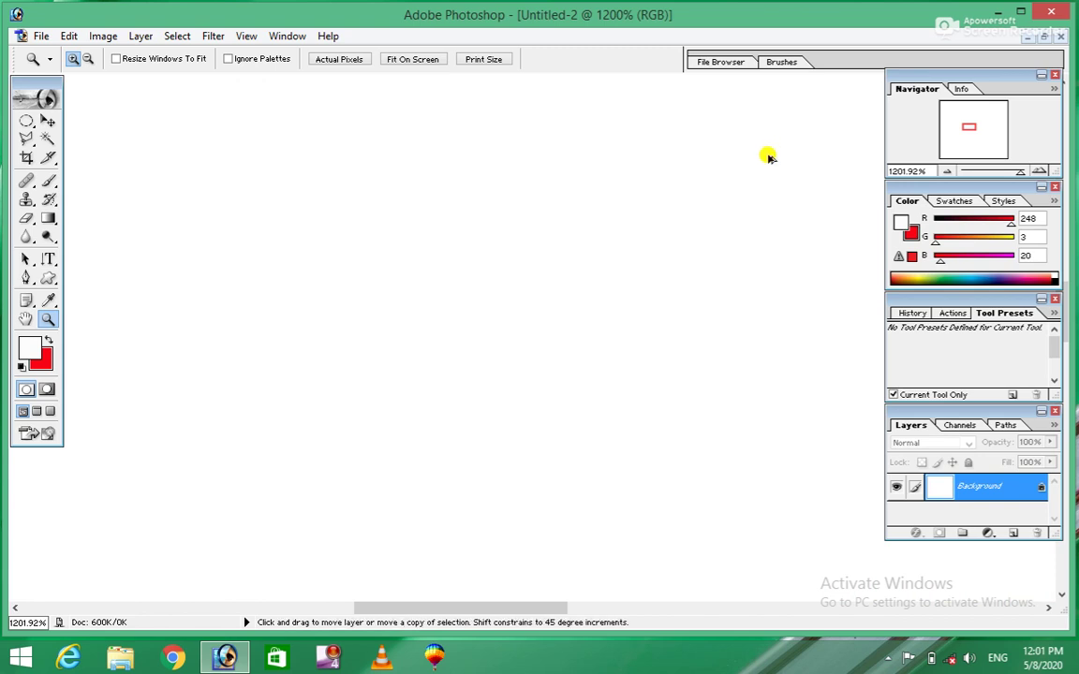
Float Untitled-2 as a window, move it aside, and paste the flower into it
left_click(1047, 36)
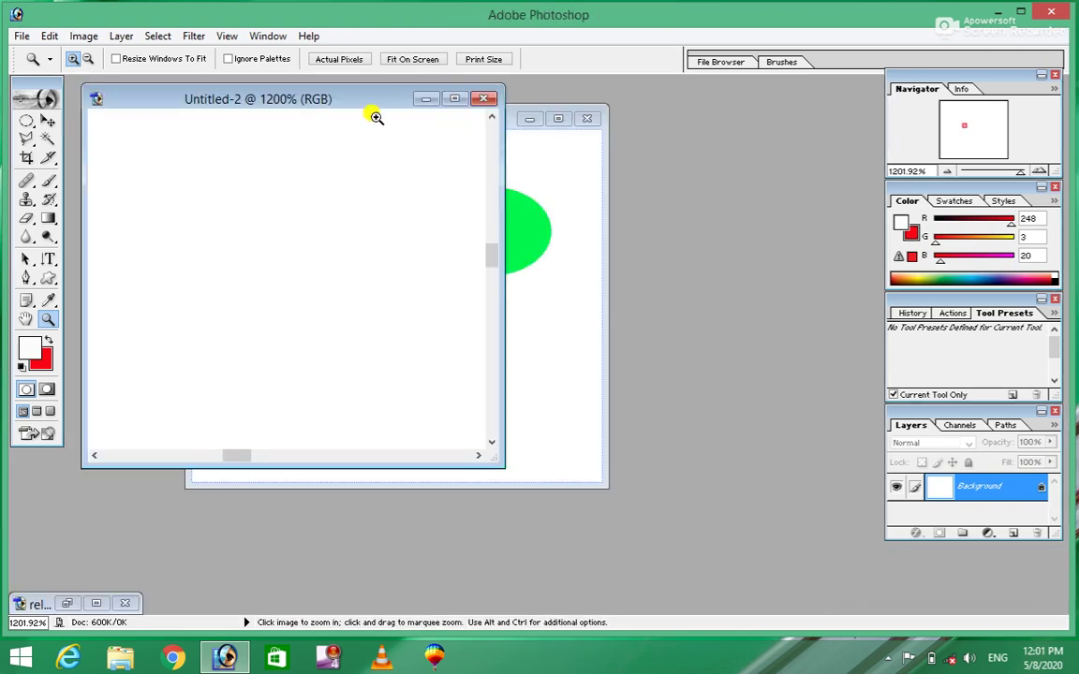
mouse_move(249, 105)
left_mouse_down()
mouse_move(418, 92)
mouse_move(614, 97)
left_mouse_up()
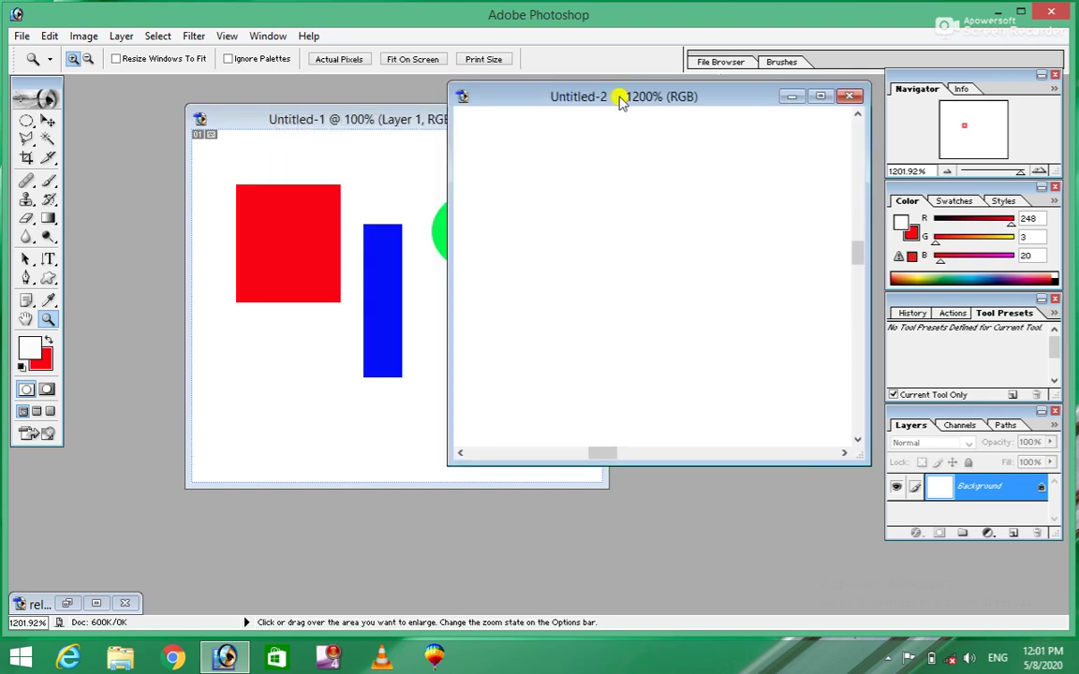
left_click(52, 120)
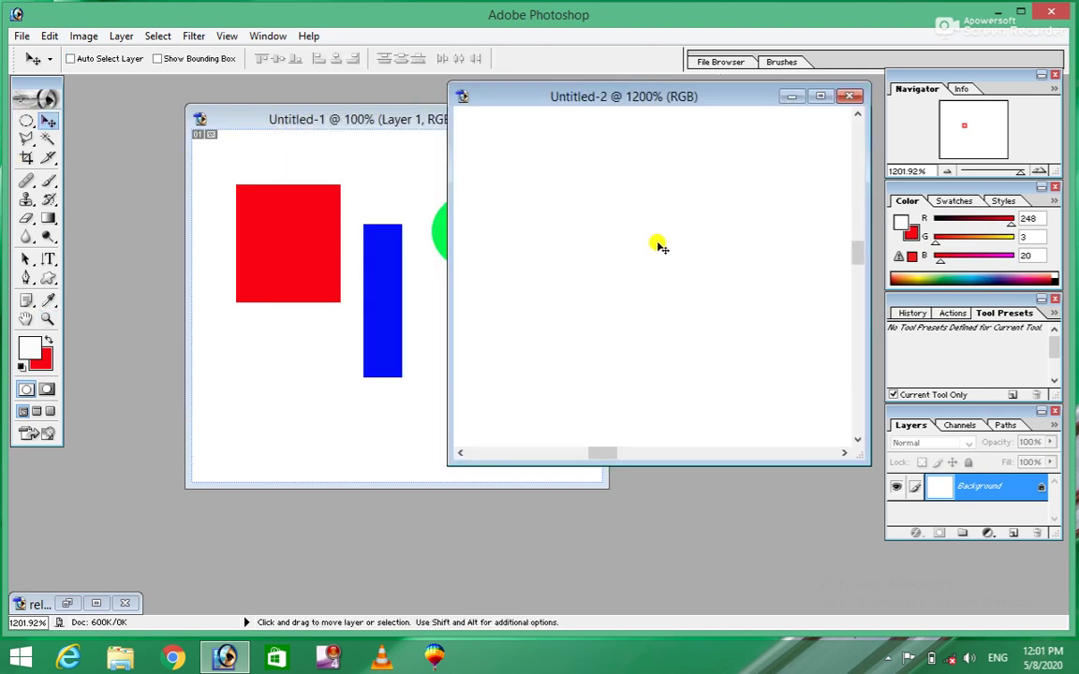
key("ctrl+v")
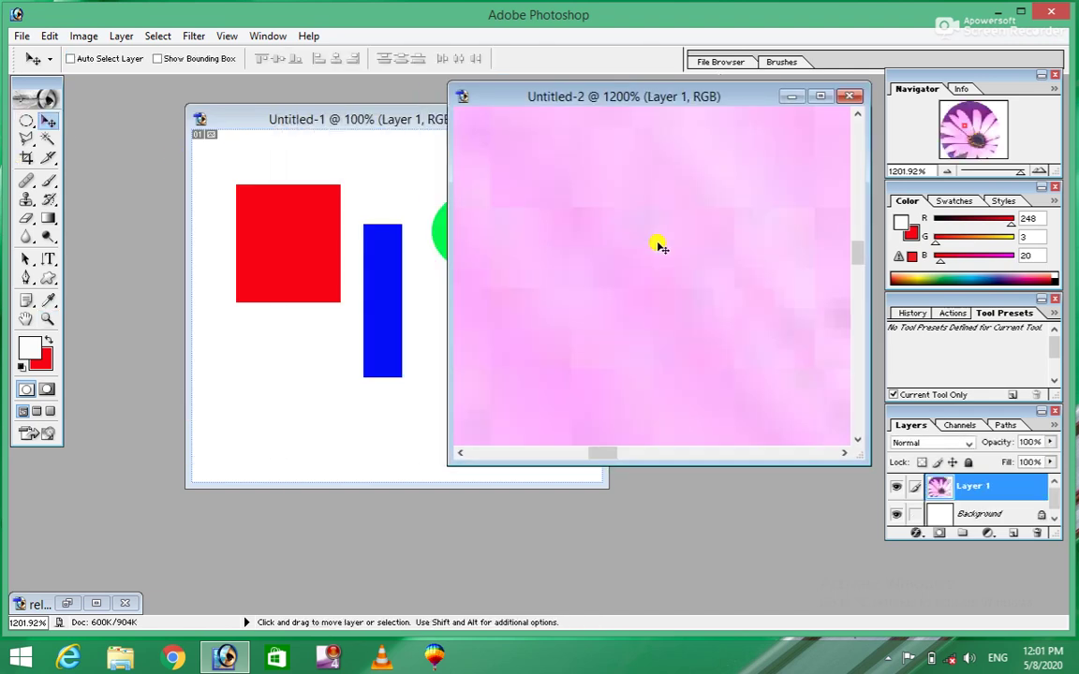
Close Untitled-2 without saving and bring back the flower wallpaper document
left_click(849, 95)
left_click(565, 261)
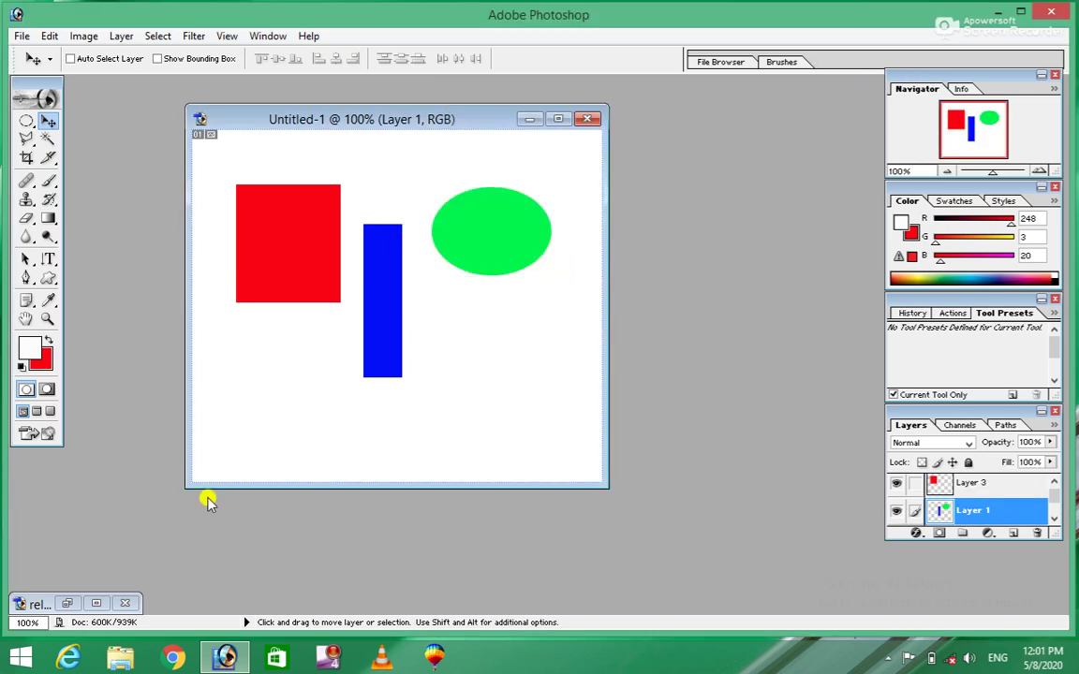
left_click(66, 603)
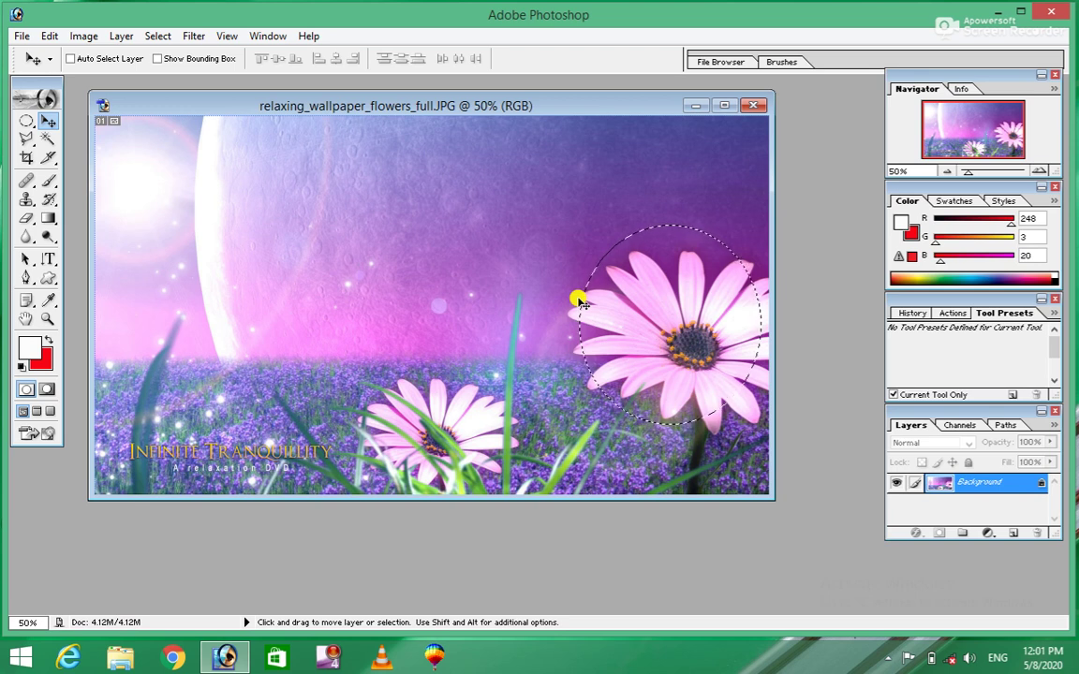
Create a new blank document and paste the elliptical flower as Layer 1
key("ctrl+n")
left_click(563, 216)
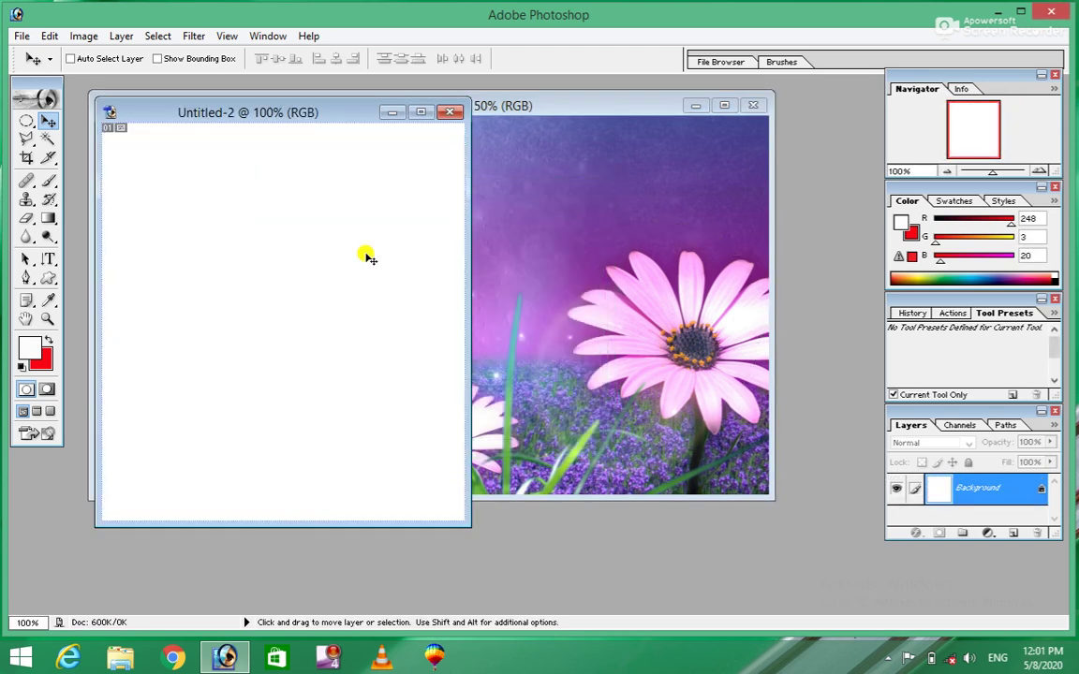
key("ctrl+v")
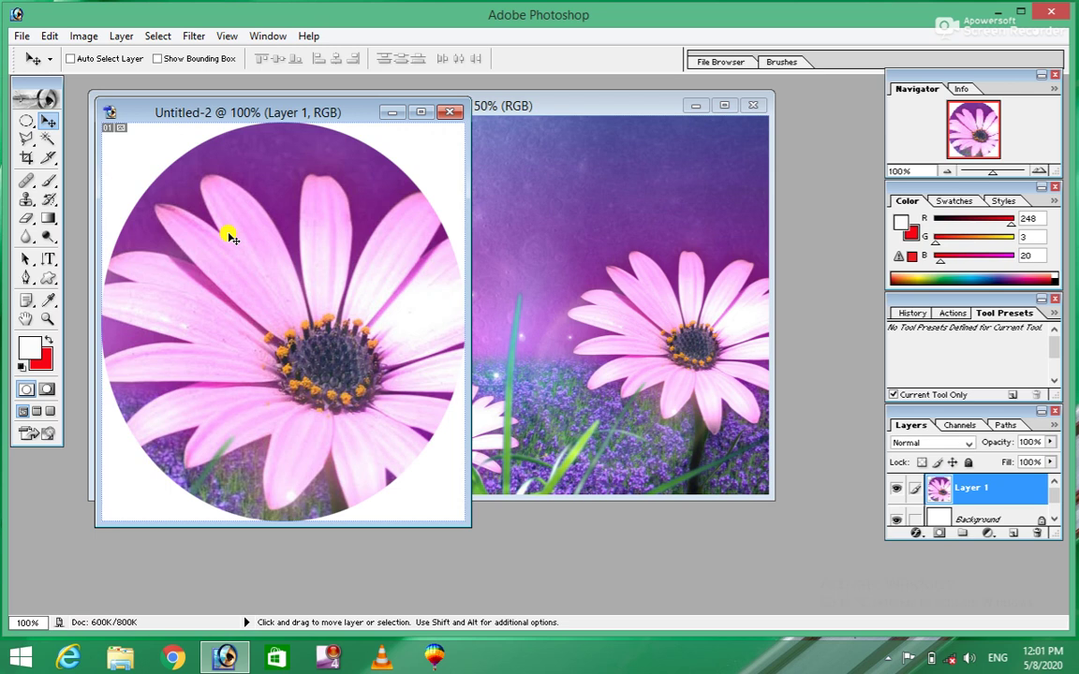
Scale the pasted flower down to about 43.5% by 32.9%
key("ctrl+t")
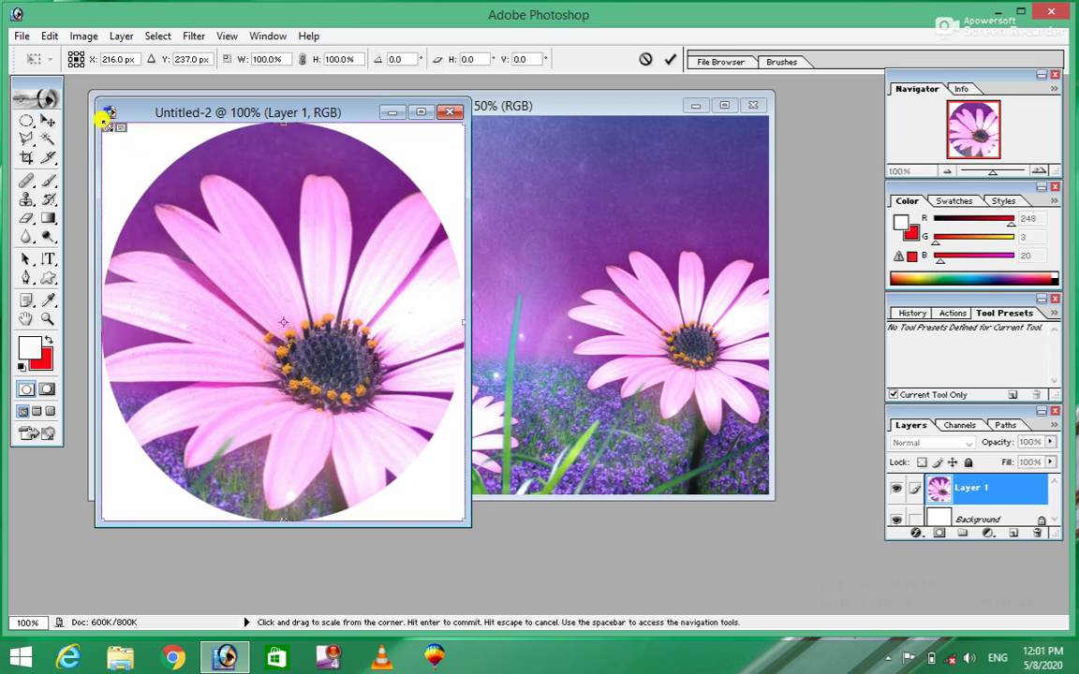
left_click_drag(102, 120, 308, 391)
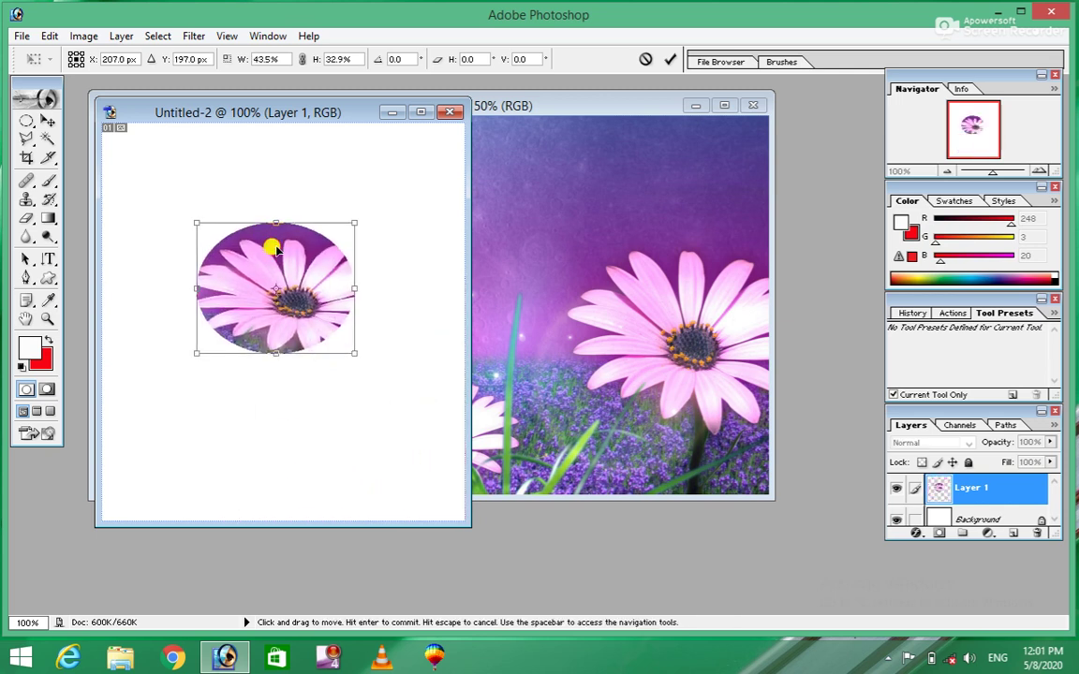
key("Return")
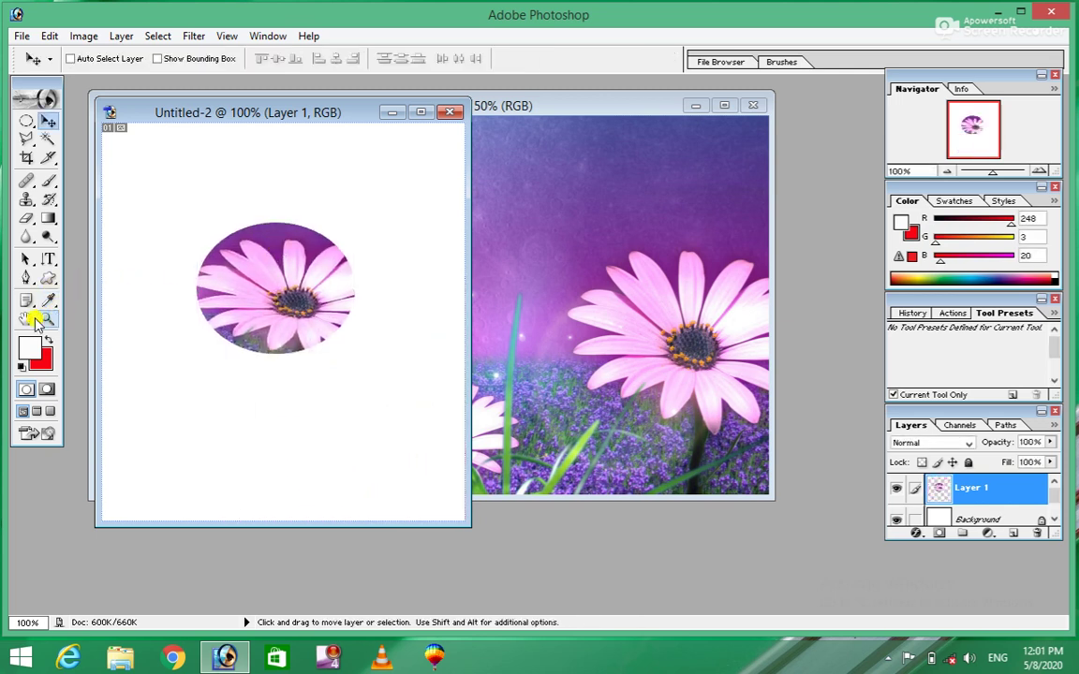
left_click(25, 319)
Zoom into the flower oval's upper-left edge to 1600% and open the Layer menu for Matting
left_click_drag(167, 214, 275, 299)
left_click_drag(197, 253, 302, 339)
left_click_drag(216, 259, 296, 328)
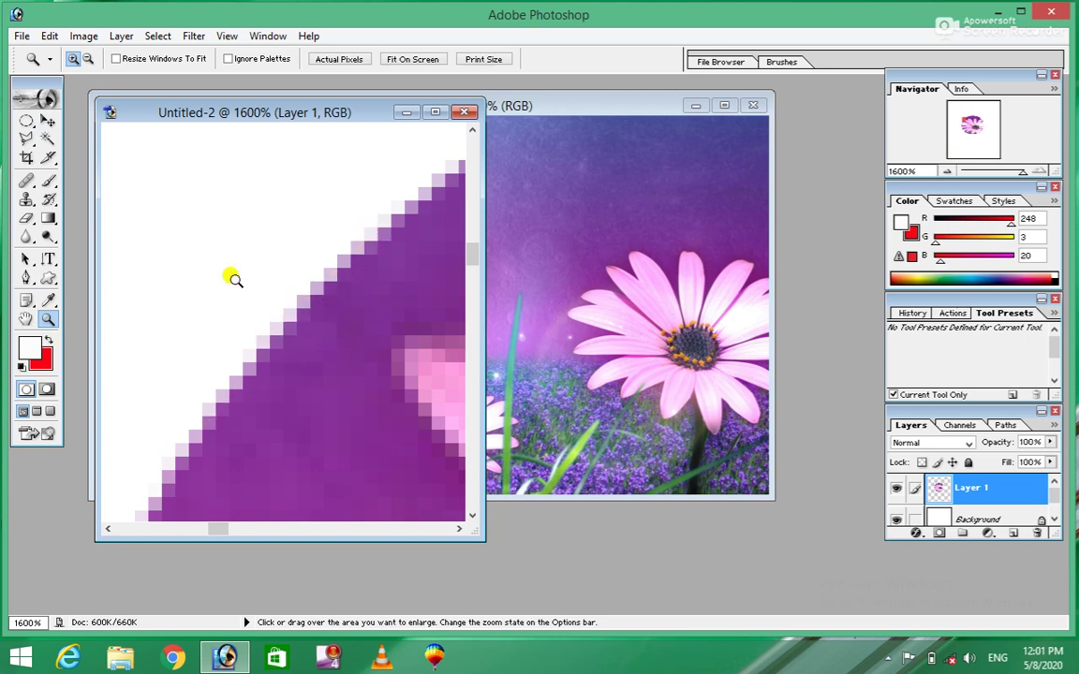
left_click(113, 34)
mouse_move(151, 578)
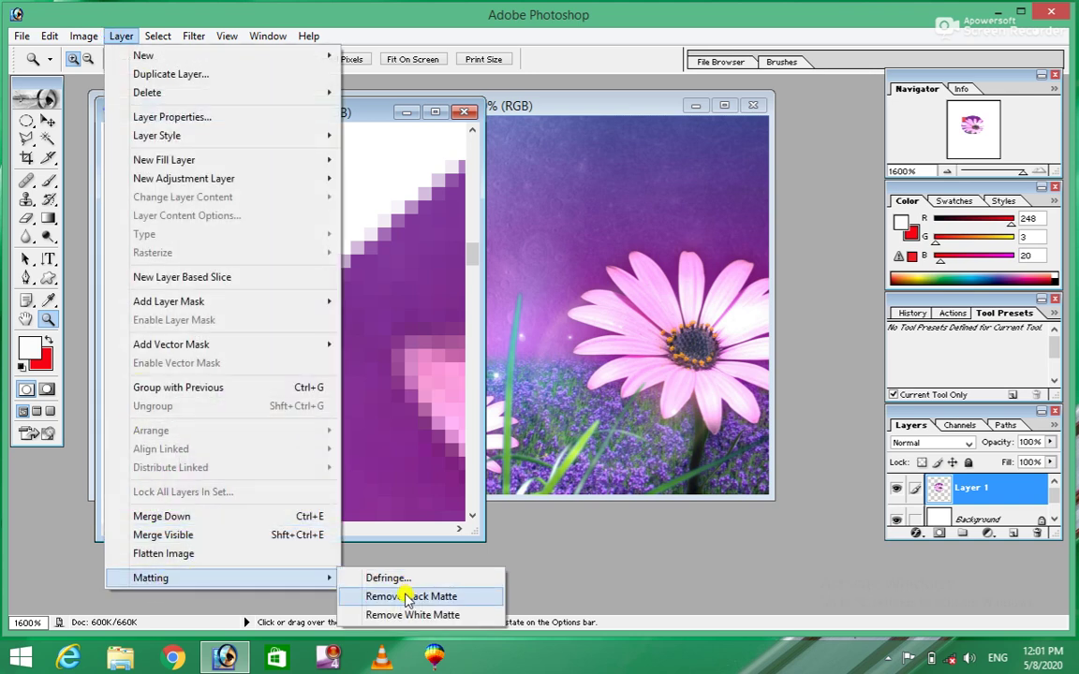
Apply Remove White Matte, then Remove Black Matte, then Remove White Matte again to Layer 1
left_click(475, 616)
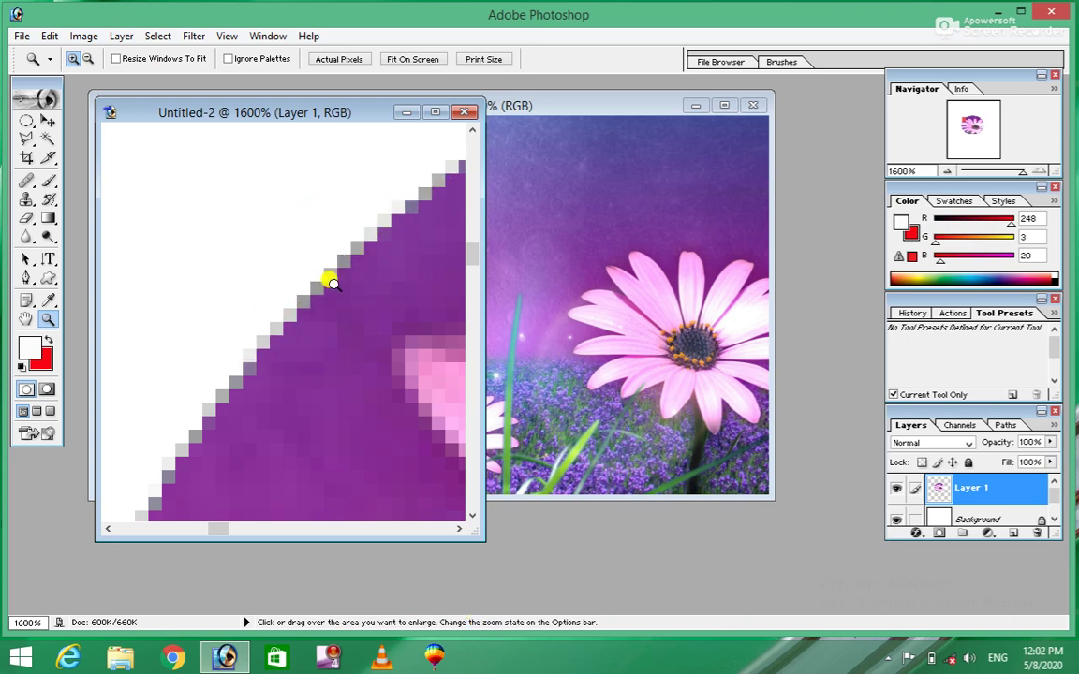
left_click(121, 35)
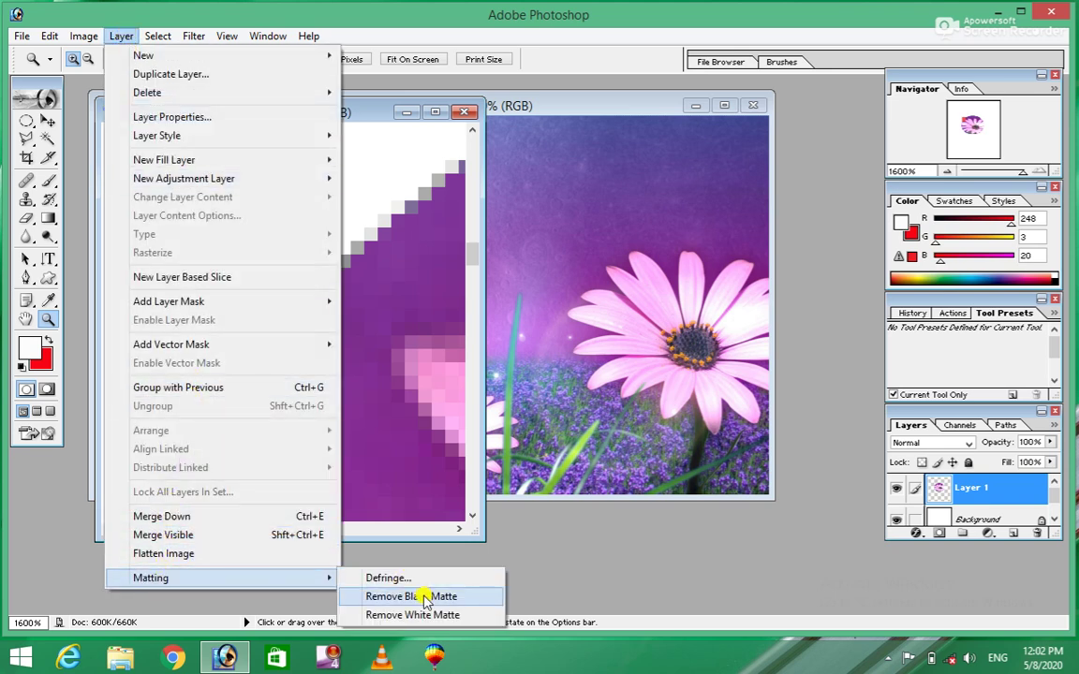
left_click(477, 599)
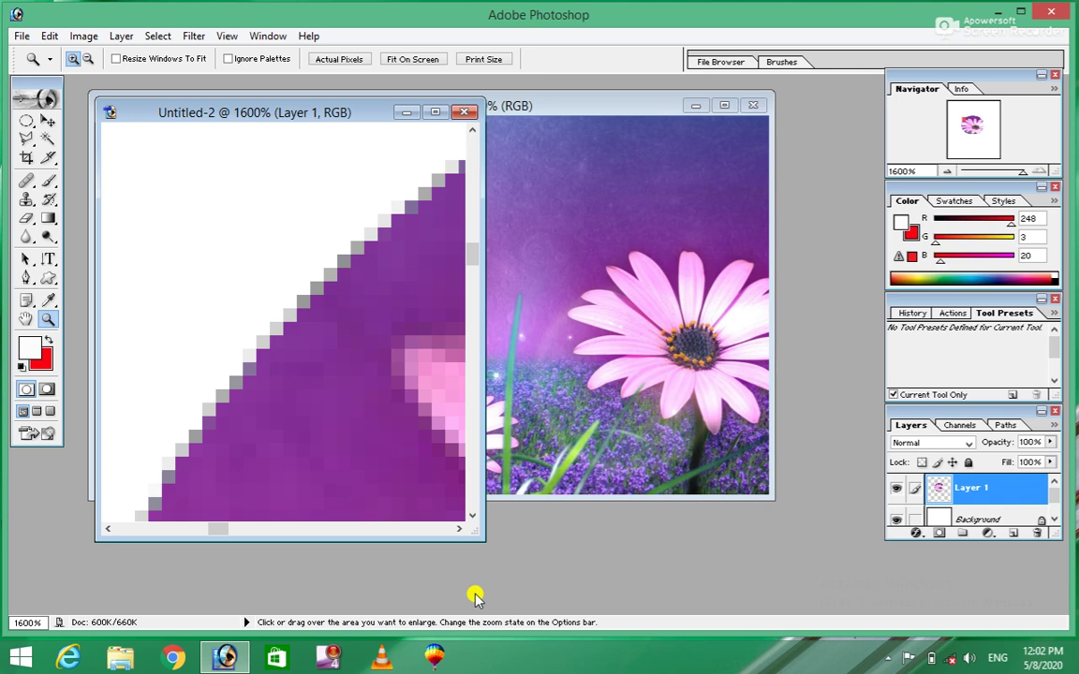
left_click(121, 36)
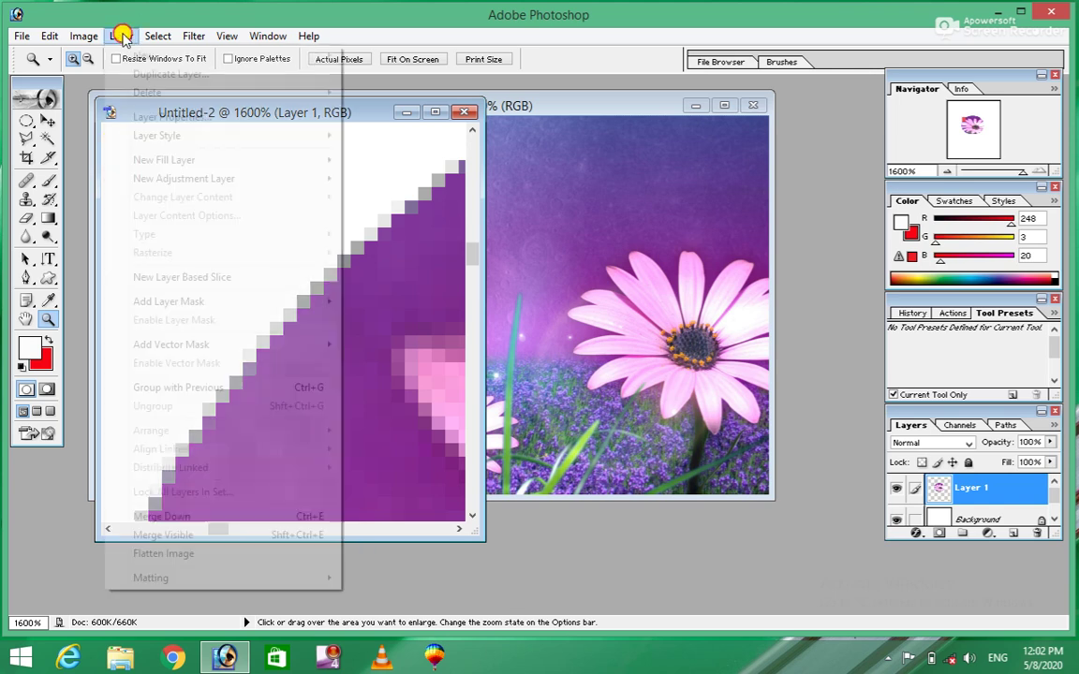
mouse_move(151, 577)
left_click(385, 614)
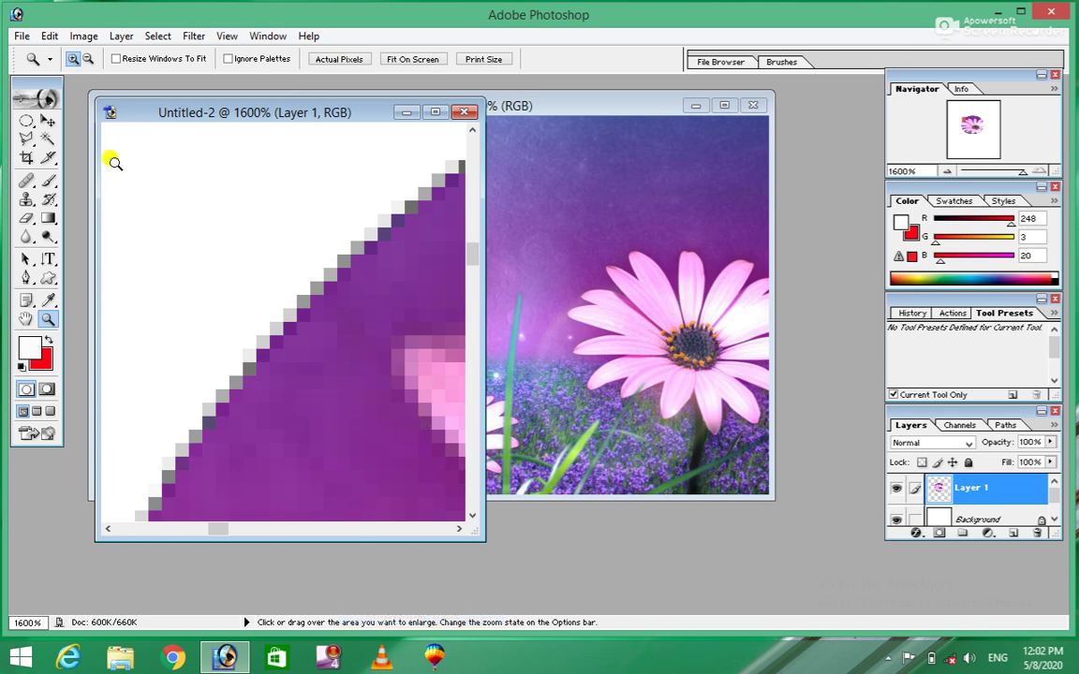
right_click(254, 277)
left_click(230, 240)
Zoom out three steps until the whole white canvas with the flower oval shows
key("ctrl")
key("ctrl+minus")
key("ctrl+minus")
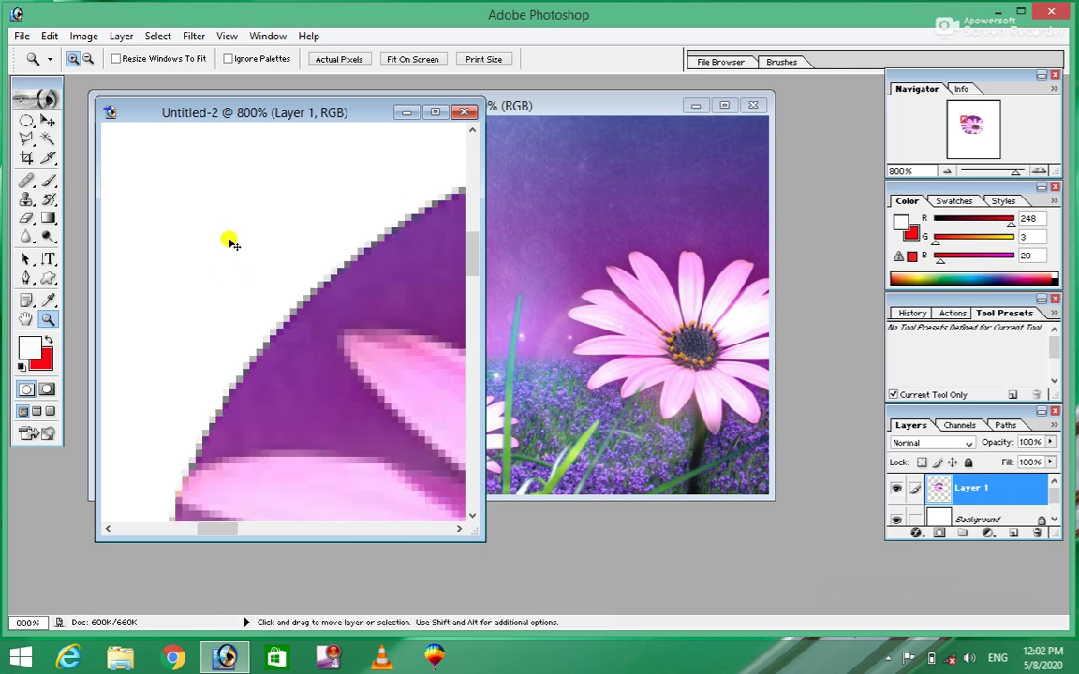
key("ctrl+minus")
key("ctrl+minus")
key("ctrl+minus")
key("ctrl+minus")
key("ctrl+minus")
key("ctrl+minus")
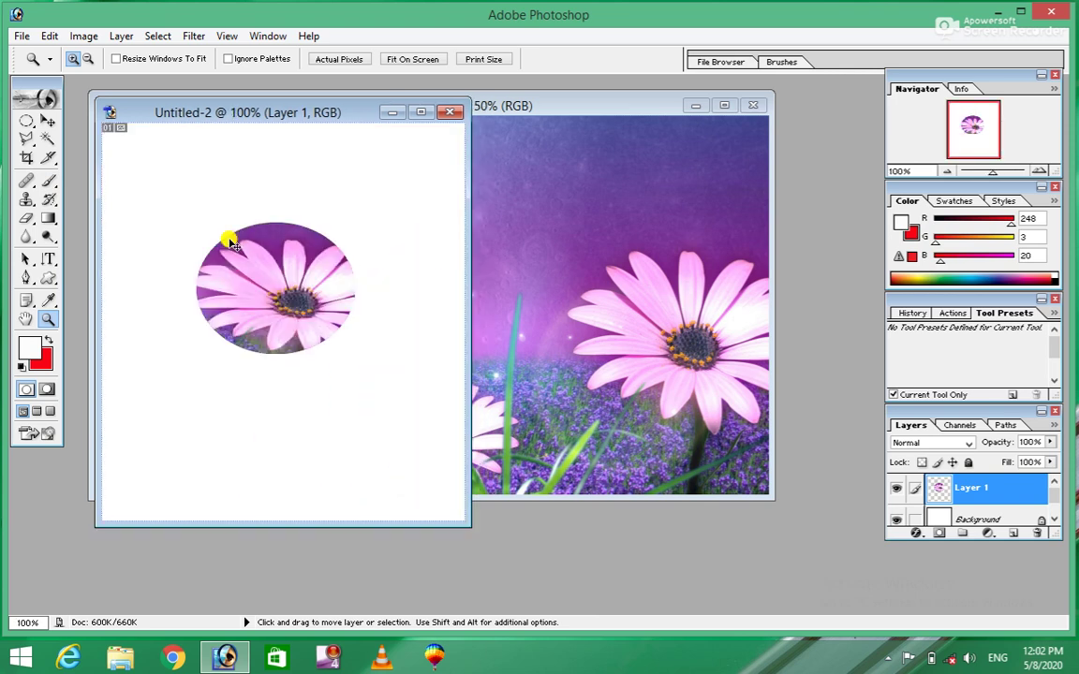
key("ctrl+minus")
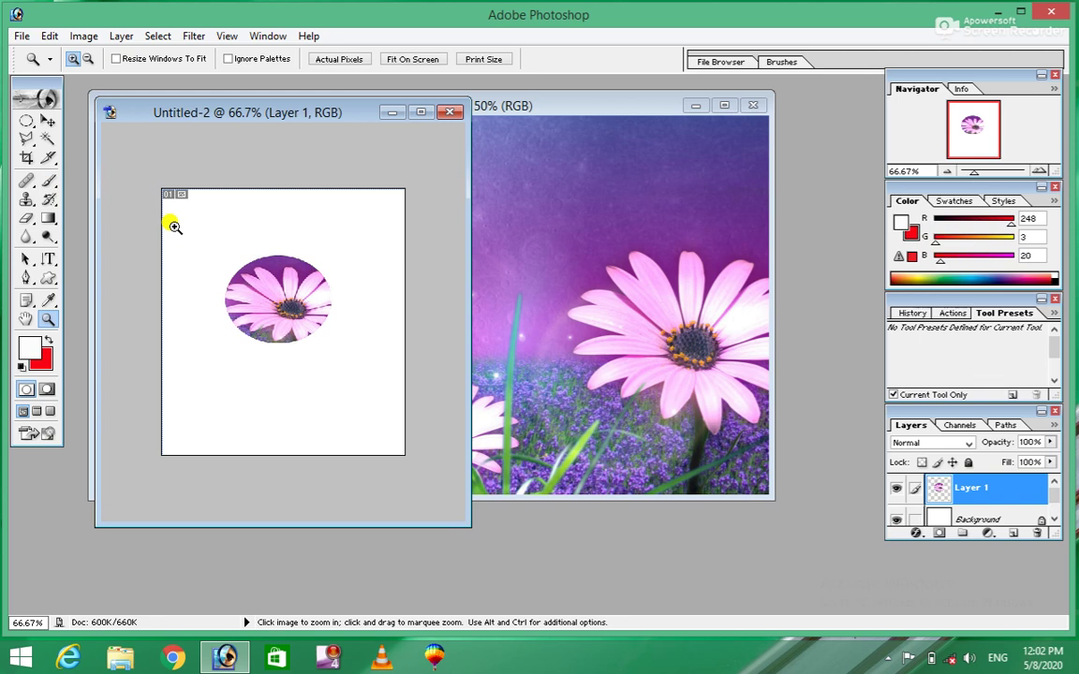
left_click(122, 38)
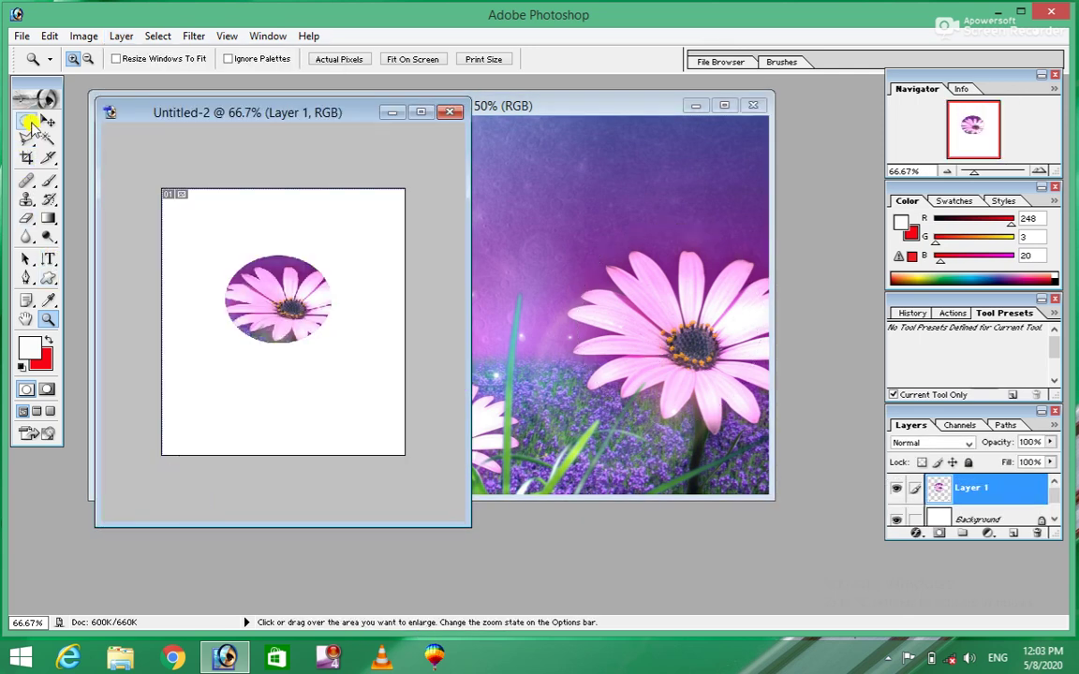
Bring relaxing_wallpaper_flowers_full.JPG to the front and deselect its elliptical marquee
left_click(47, 121)
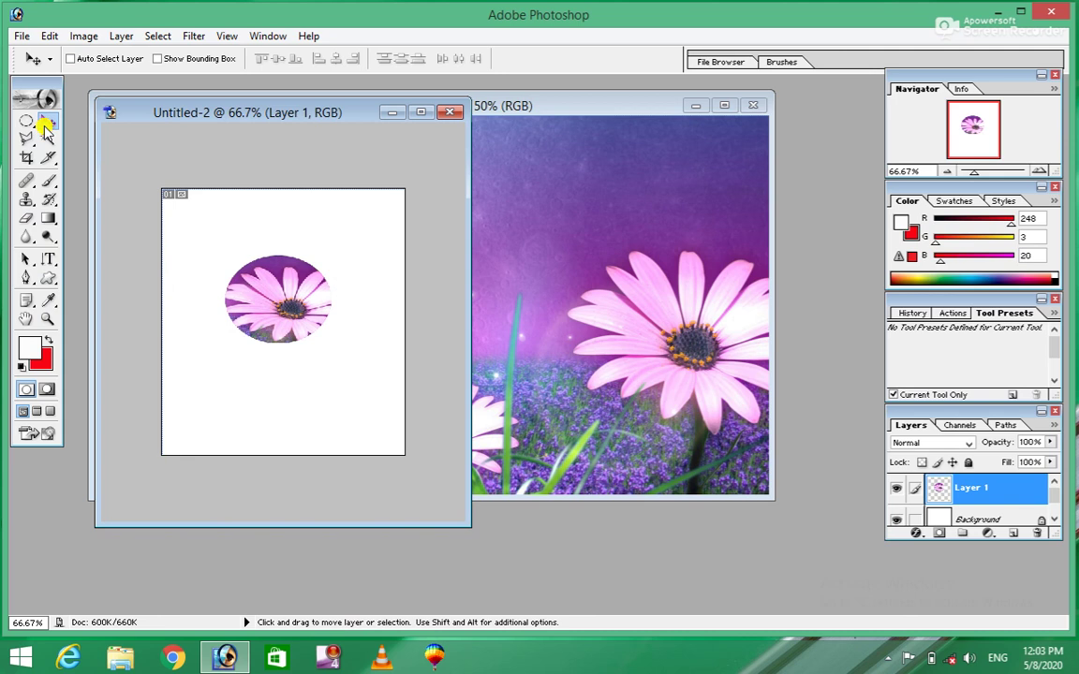
left_click(119, 36)
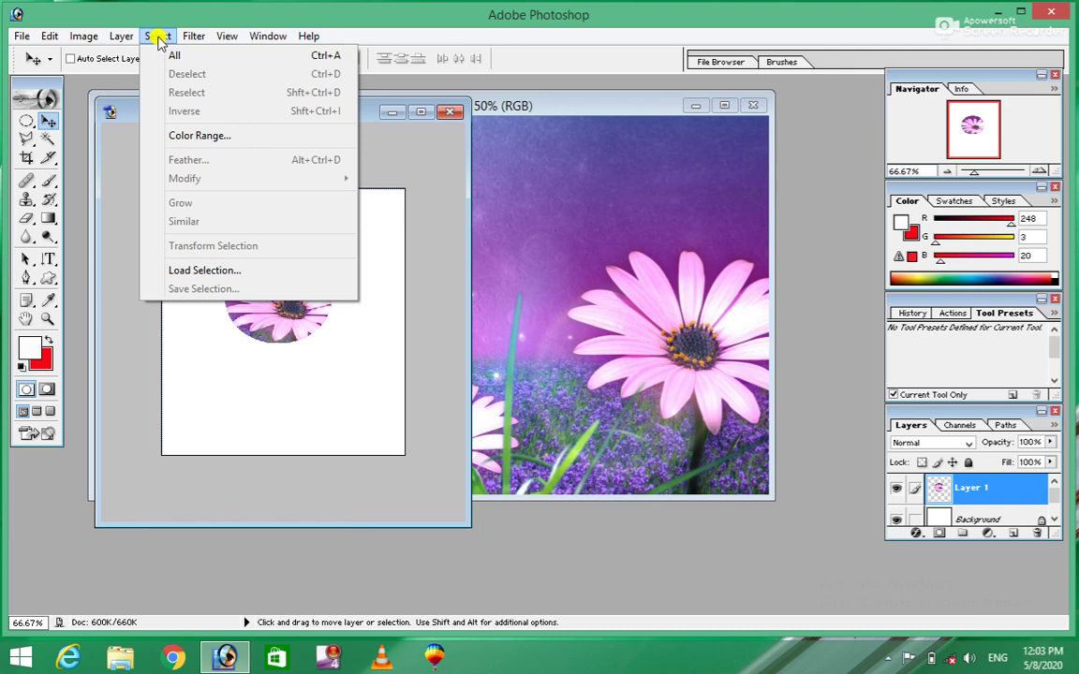
left_click(581, 275)
key("ctrl+d")
key("alt")
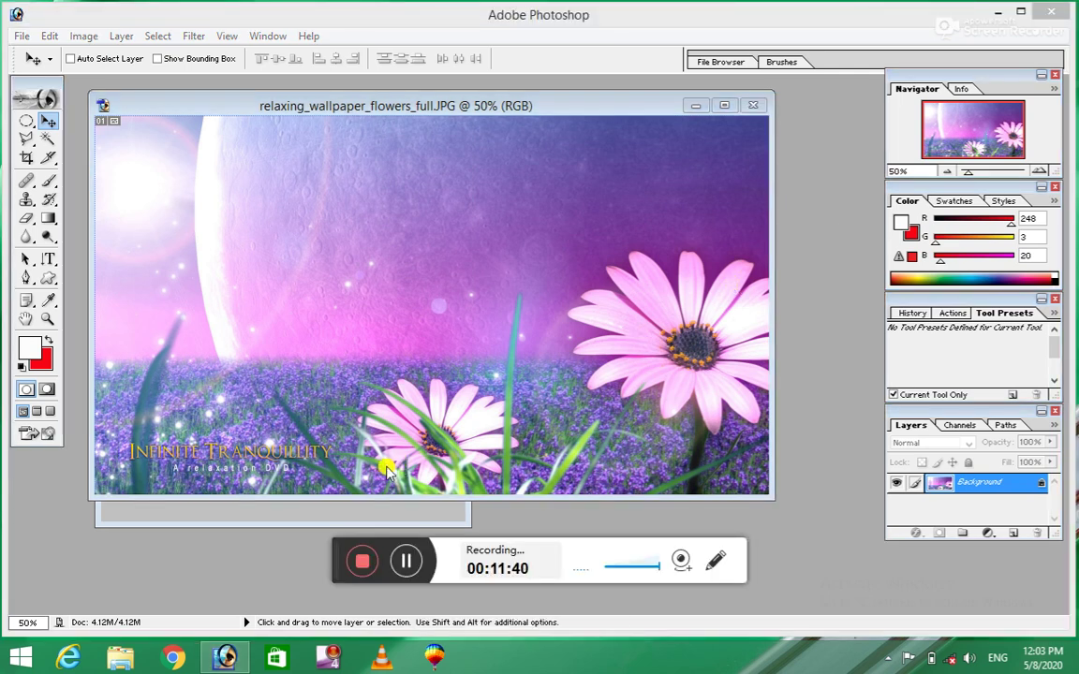
left_click(363, 562)
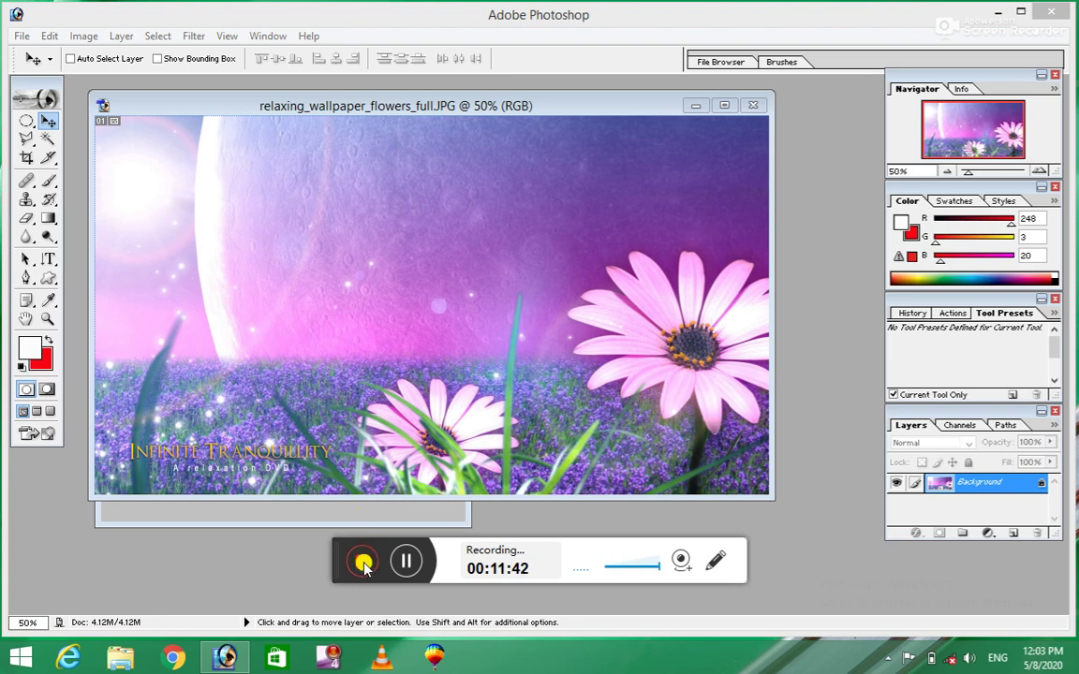